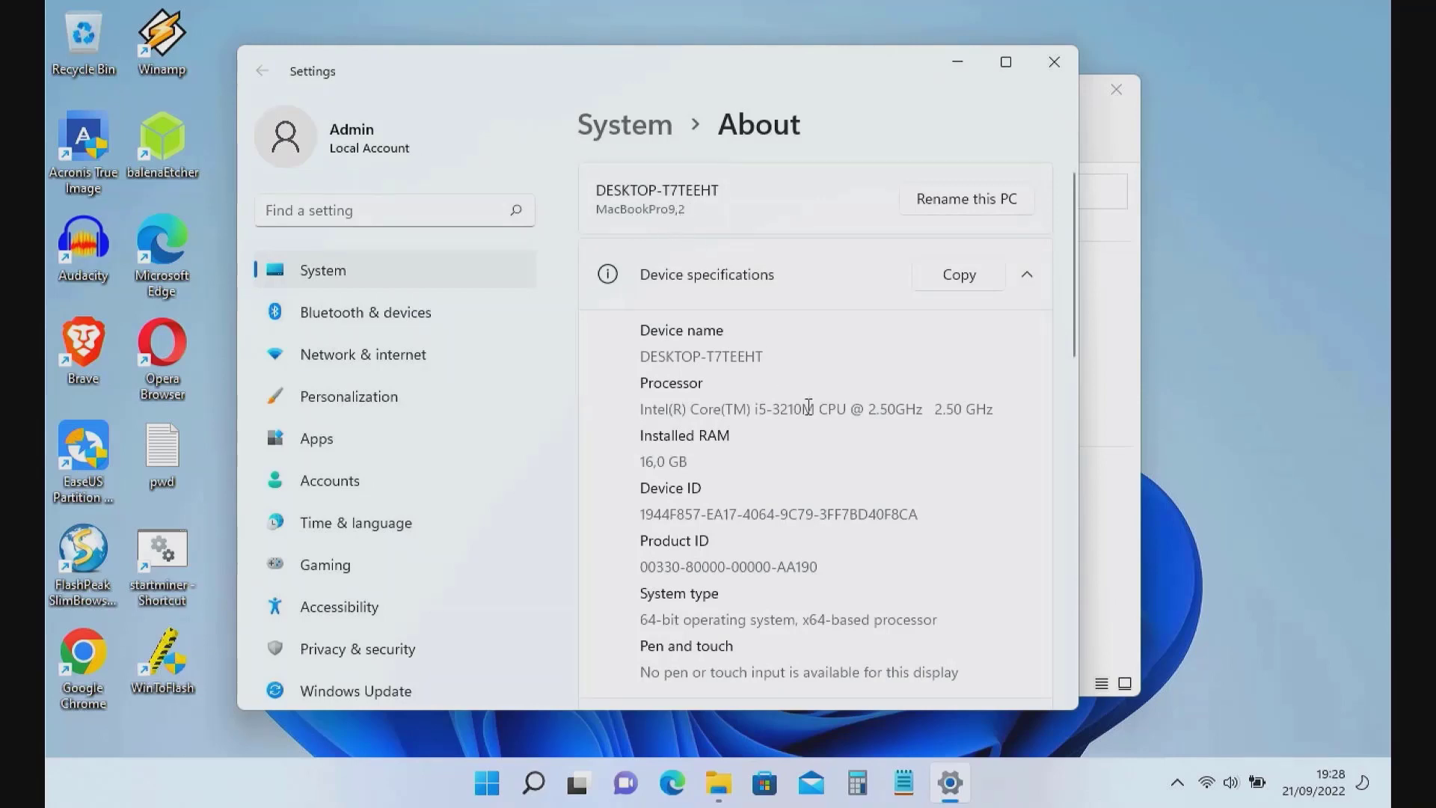
Confirm the About page lists Windows 11 Pro version 21H2, OS build 22000.978.
{"action": "scroll", "coordinate": [809, 414], "scroll_direction": "down", "scroll_amount": 6}
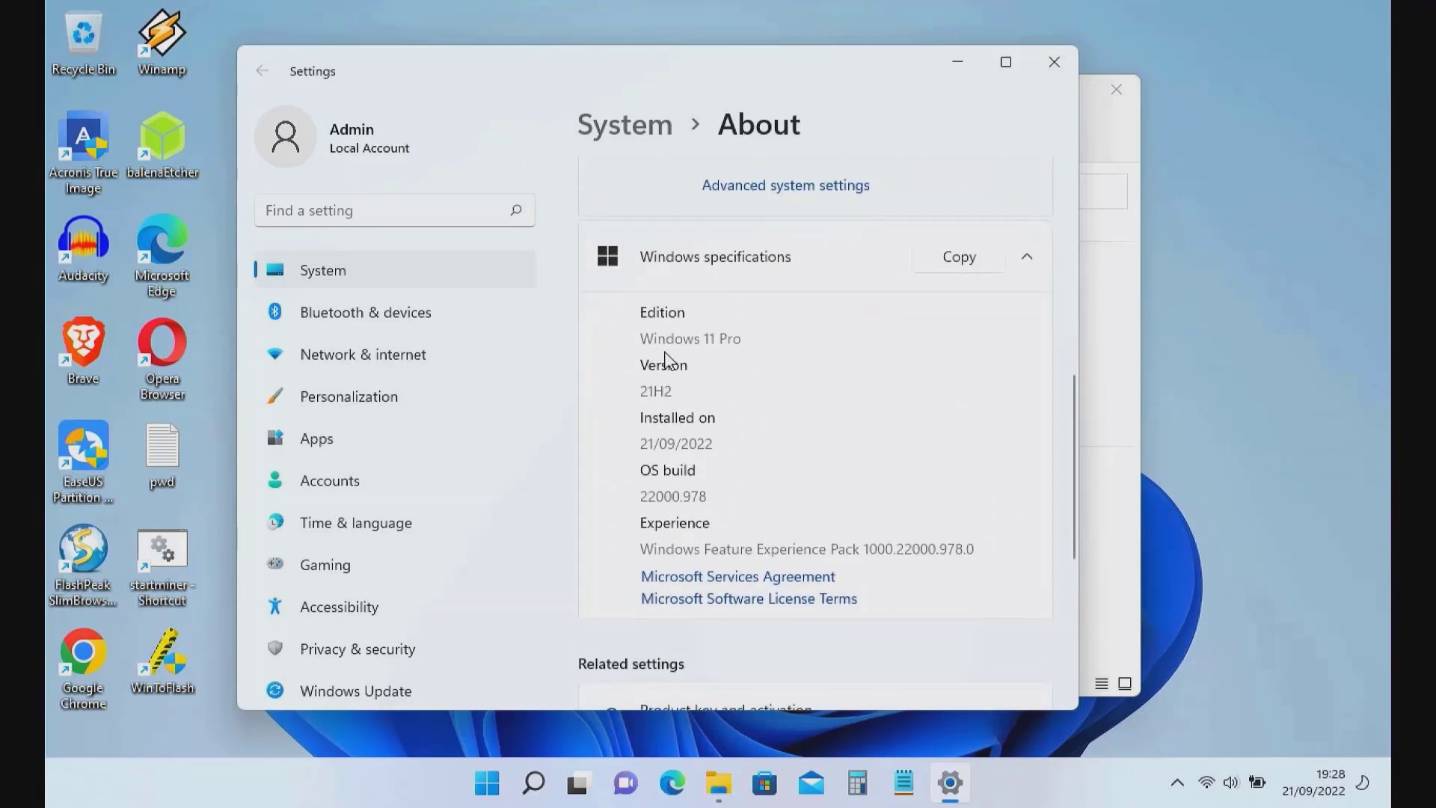
{"action": "double_click", "coordinate": [661, 390]}
{"action": "left_click", "coordinate": [660, 390]}
{"action": "double_click", "coordinate": [660, 391]}
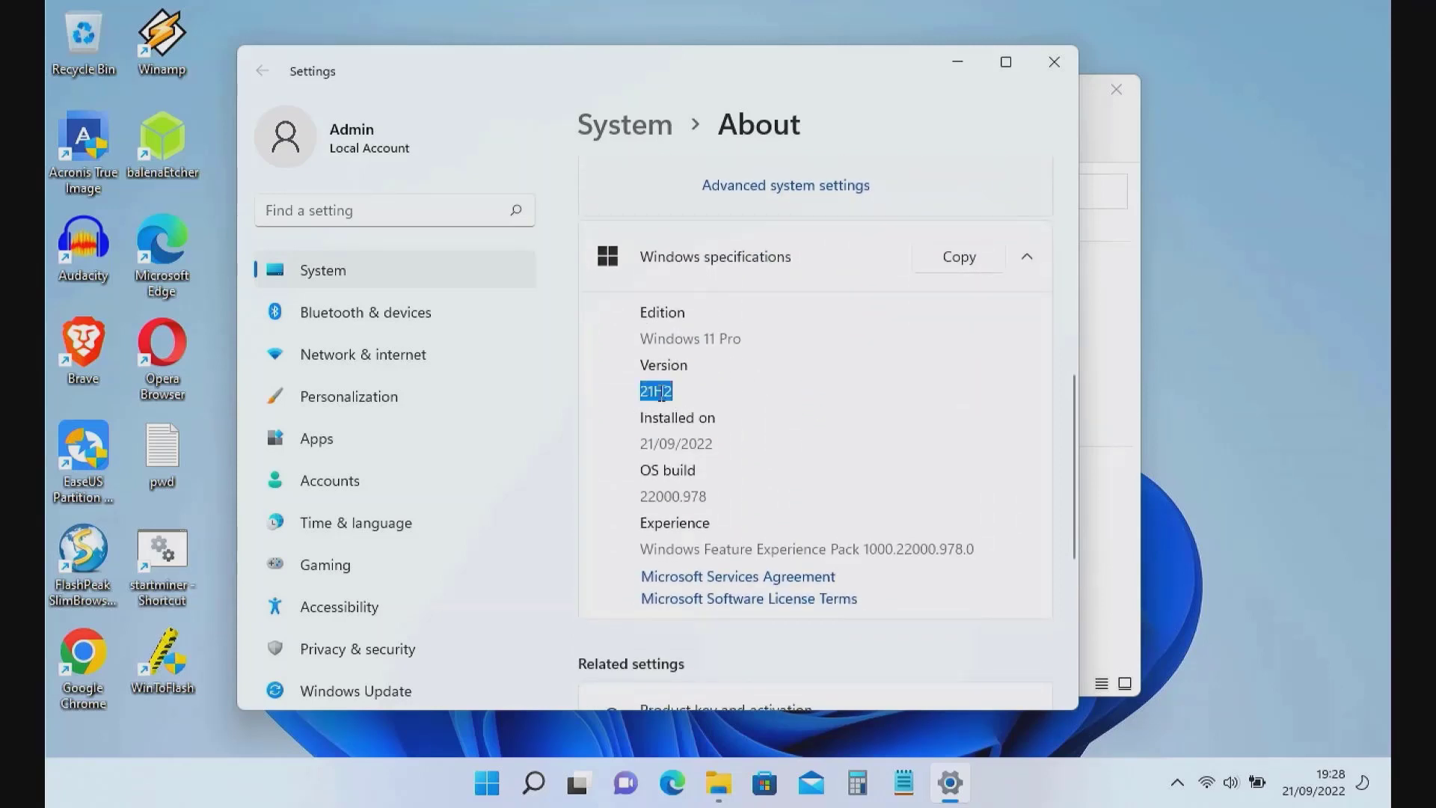
{"action": "left_click", "coordinate": [857, 402]}
{"action": "left_click_drag", "start_coordinate": [645, 500], "coordinate": [785, 481]}
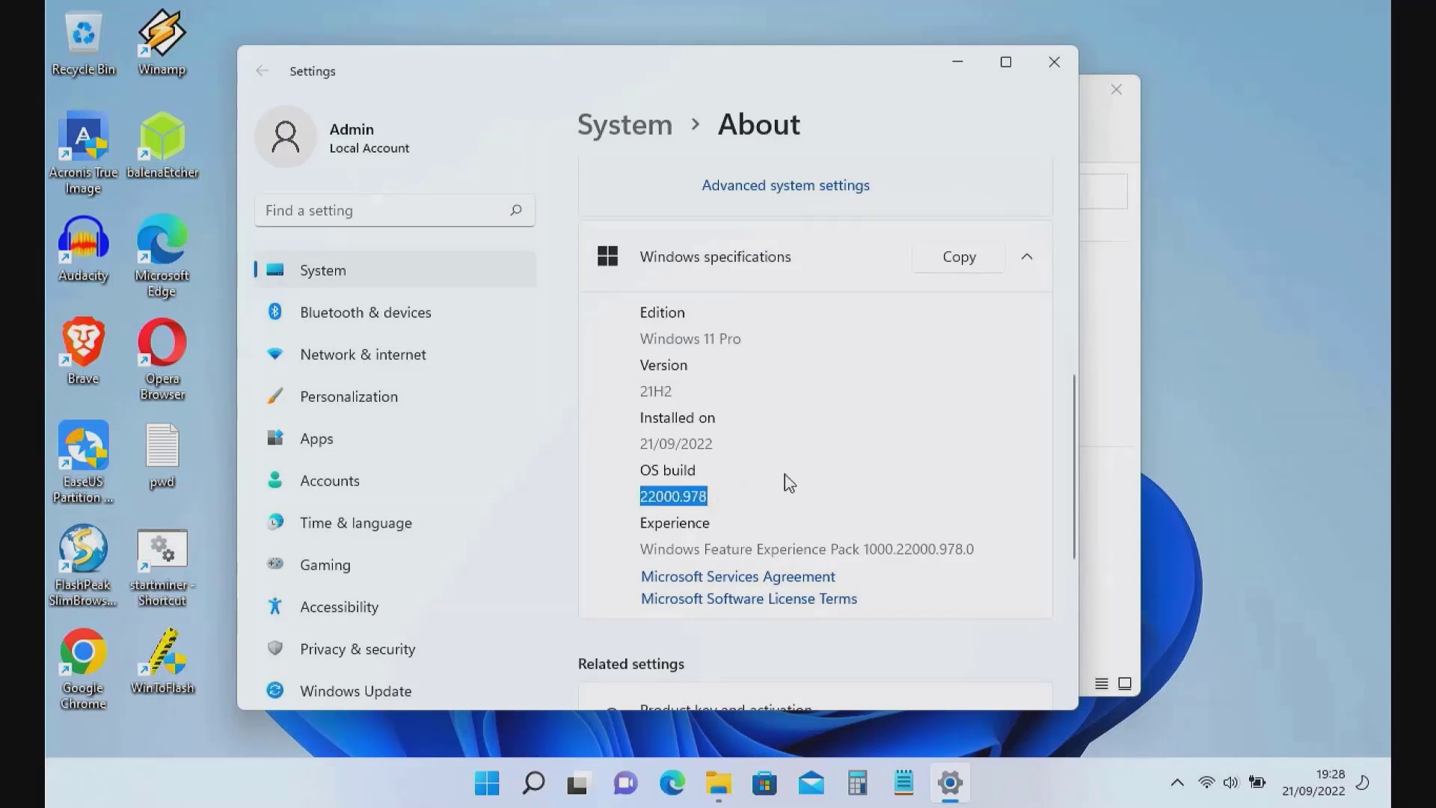
{"action": "left_click", "coordinate": [827, 468]}
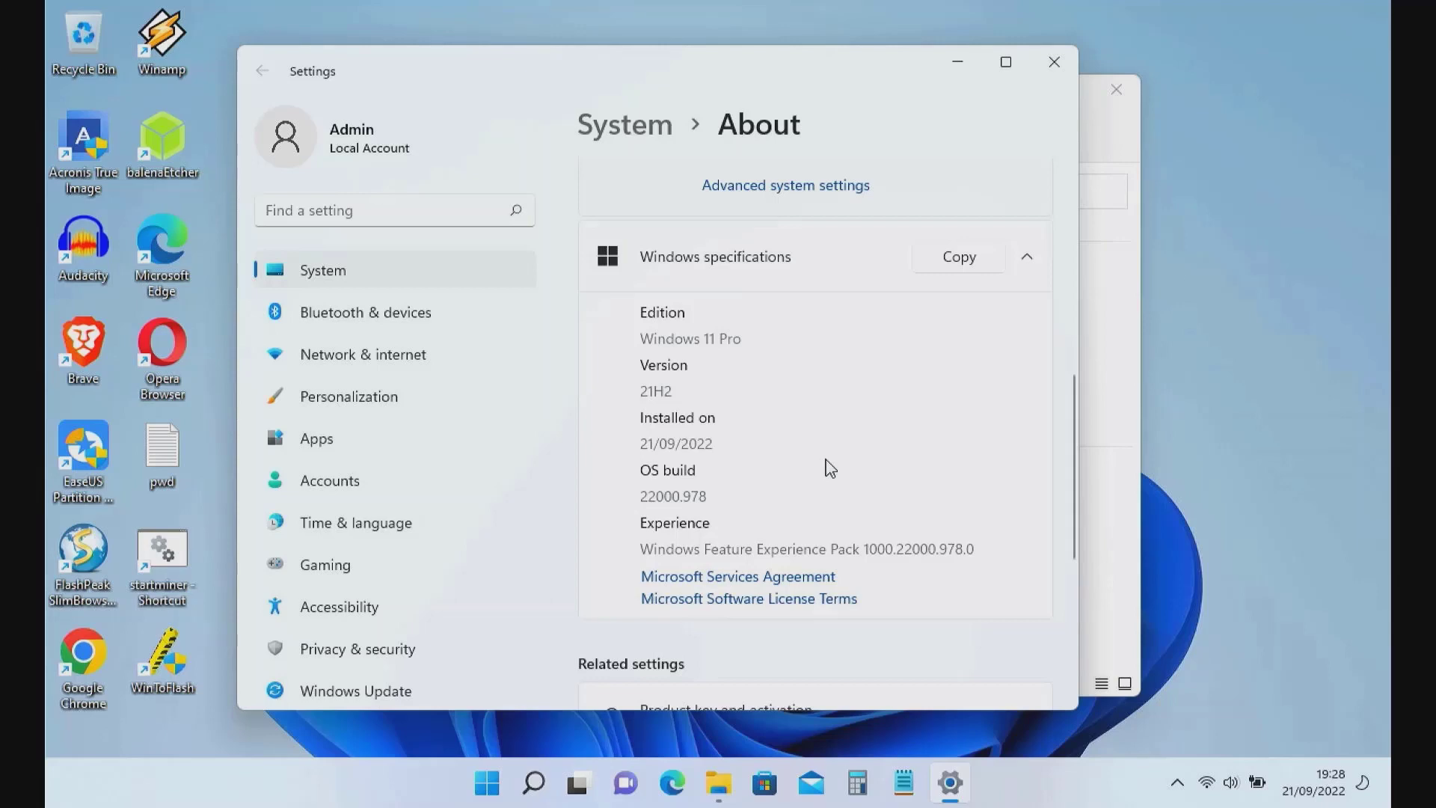
Go to the Windows Update page in Settings.
{"action": "scroll", "coordinate": [831, 464], "scroll_direction": "down", "scroll_amount": 4}
{"action": "scroll", "coordinate": [426, 568], "scroll_direction": "down", "scroll_amount": 1}
{"action": "left_click", "coordinate": [361, 680]}
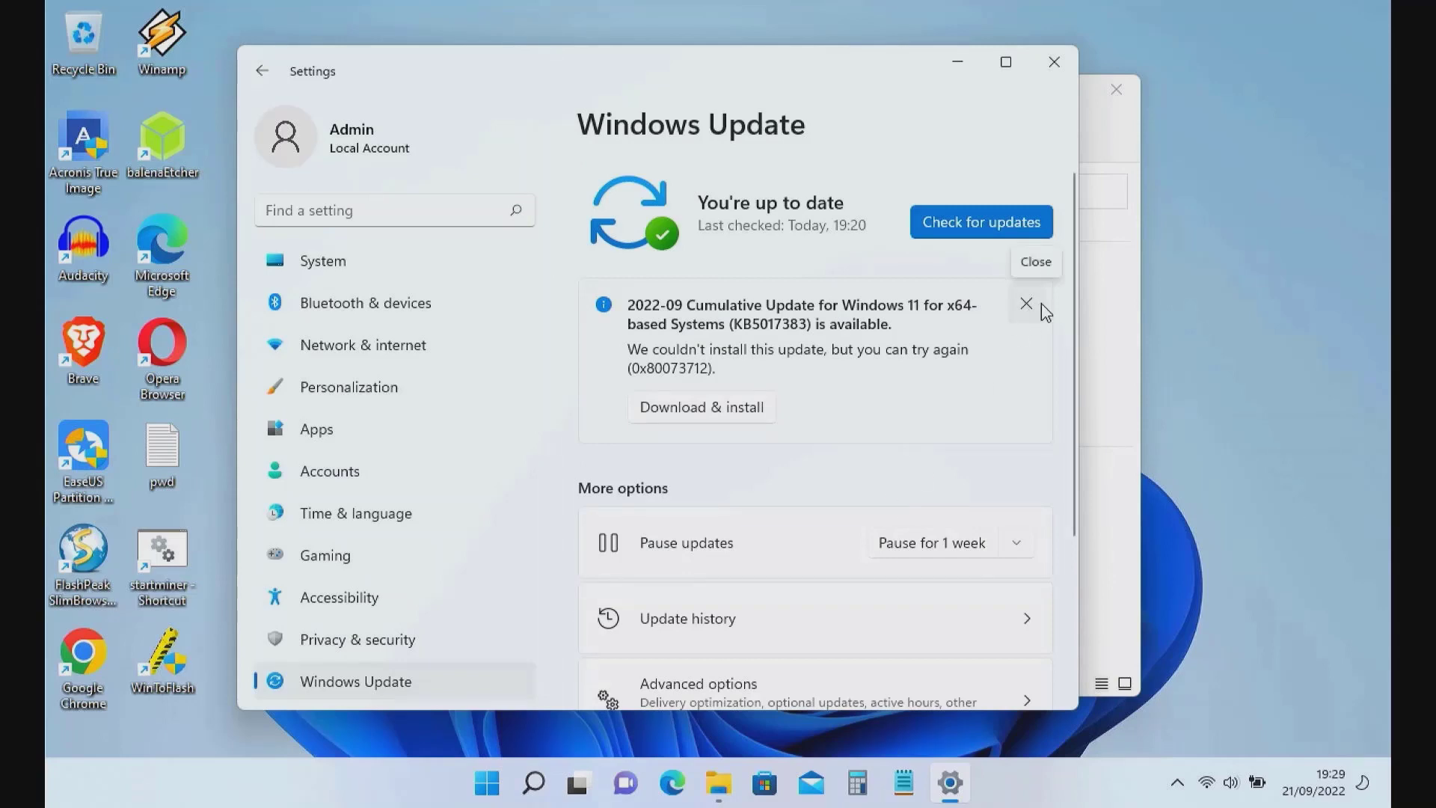
Check for updates and confirm it reports up to date, last checked 19:29.
{"action": "left_click", "coordinate": [995, 225]}
Close Settings and the This PC window, then launch Opera from the desktop.
{"action": "left_click", "coordinate": [1054, 62]}
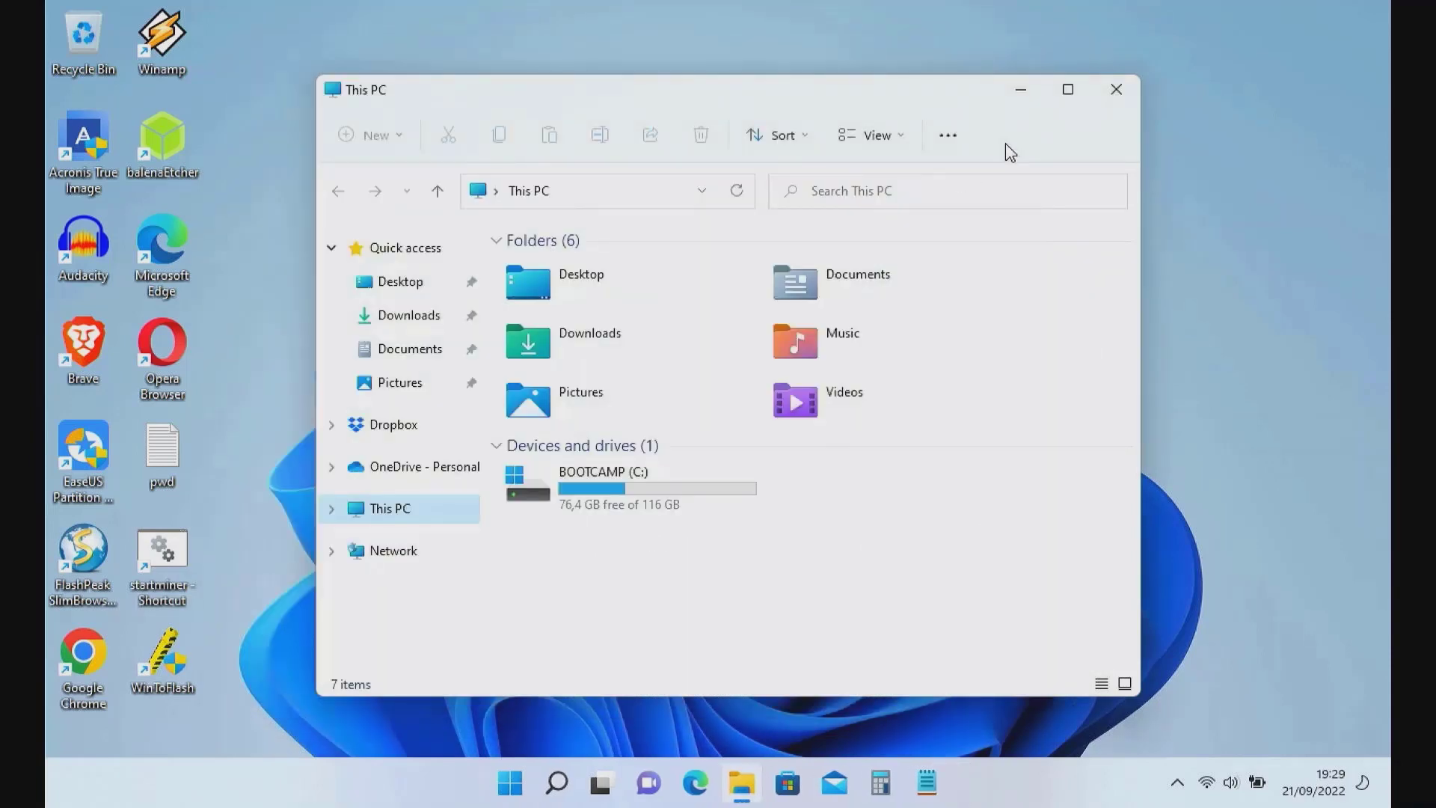
{"action": "left_click", "coordinate": [1113, 89]}
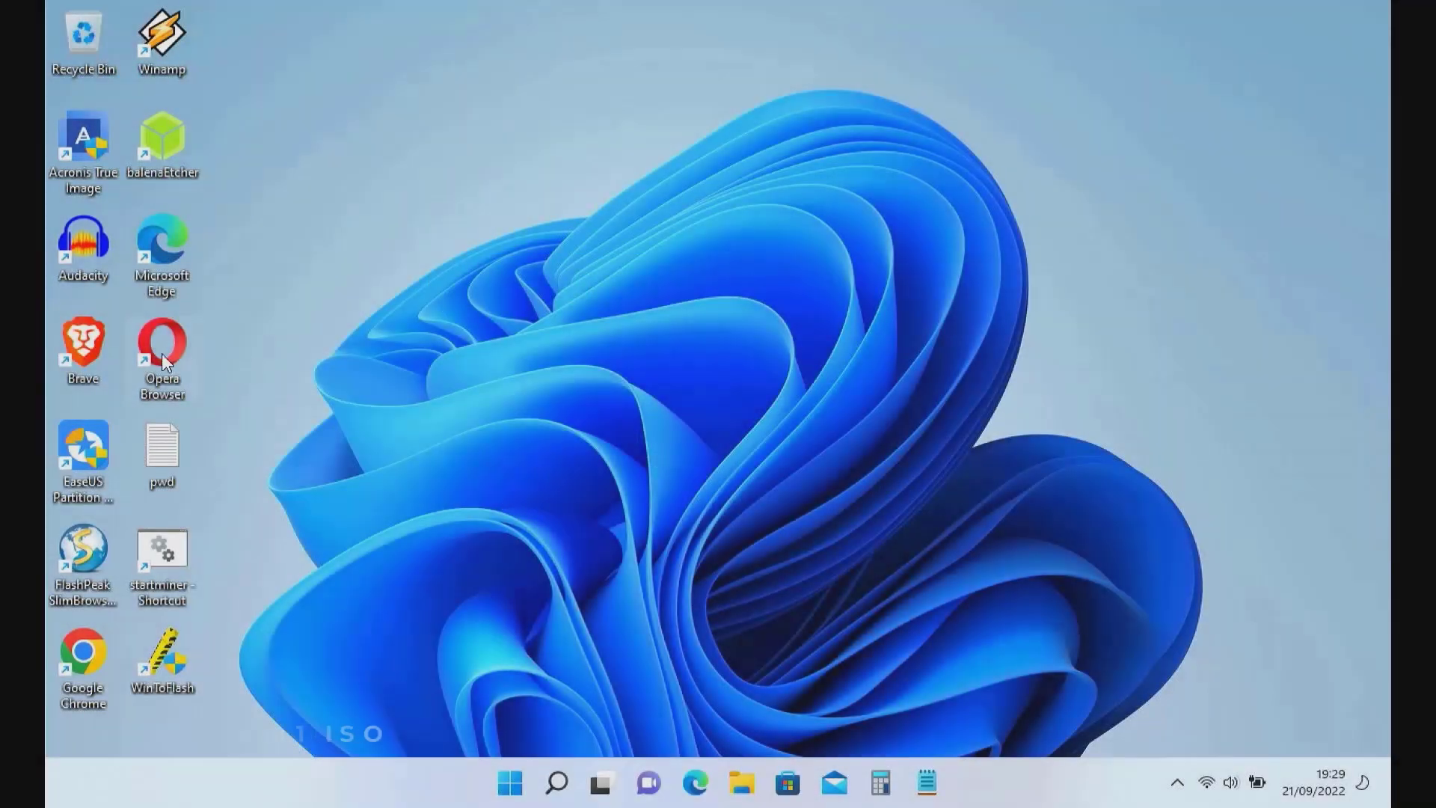
{"action": "double_click", "coordinate": [162, 353]}
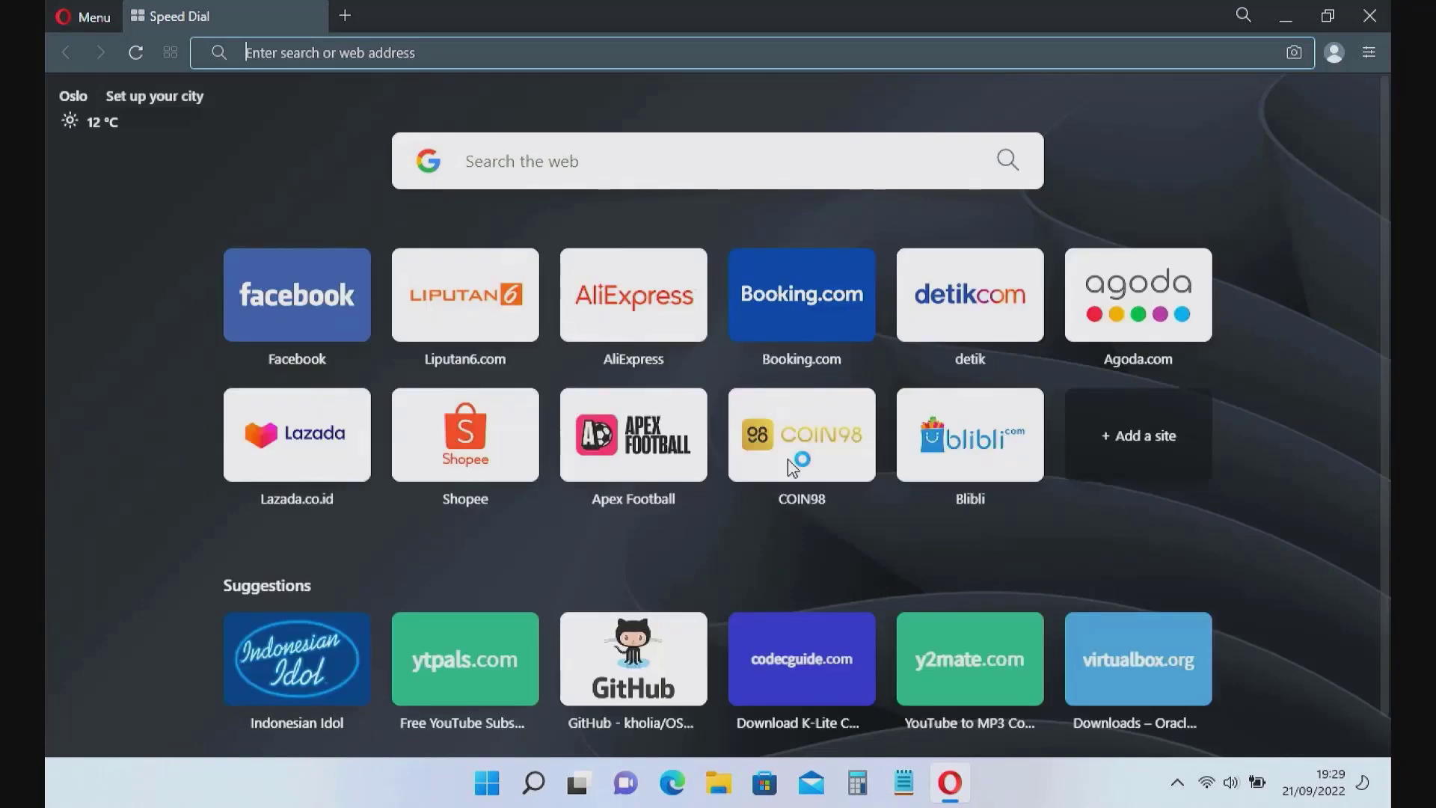
Google 'windows 11' and open the 'Download Windows 11 - Microsoft' result.
{"action": "type", "text": "google.com"}
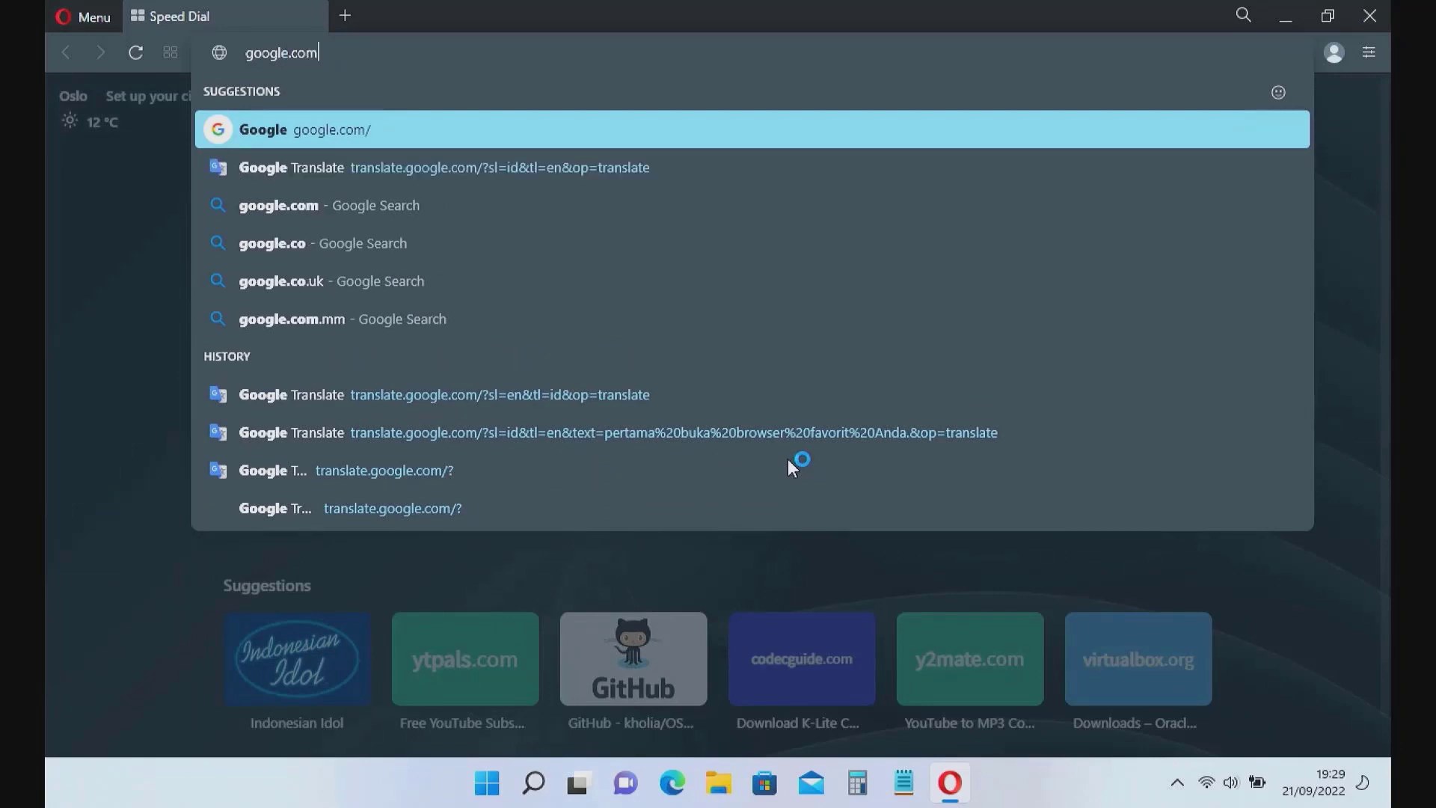
{"action": "key", "text": "Return"}
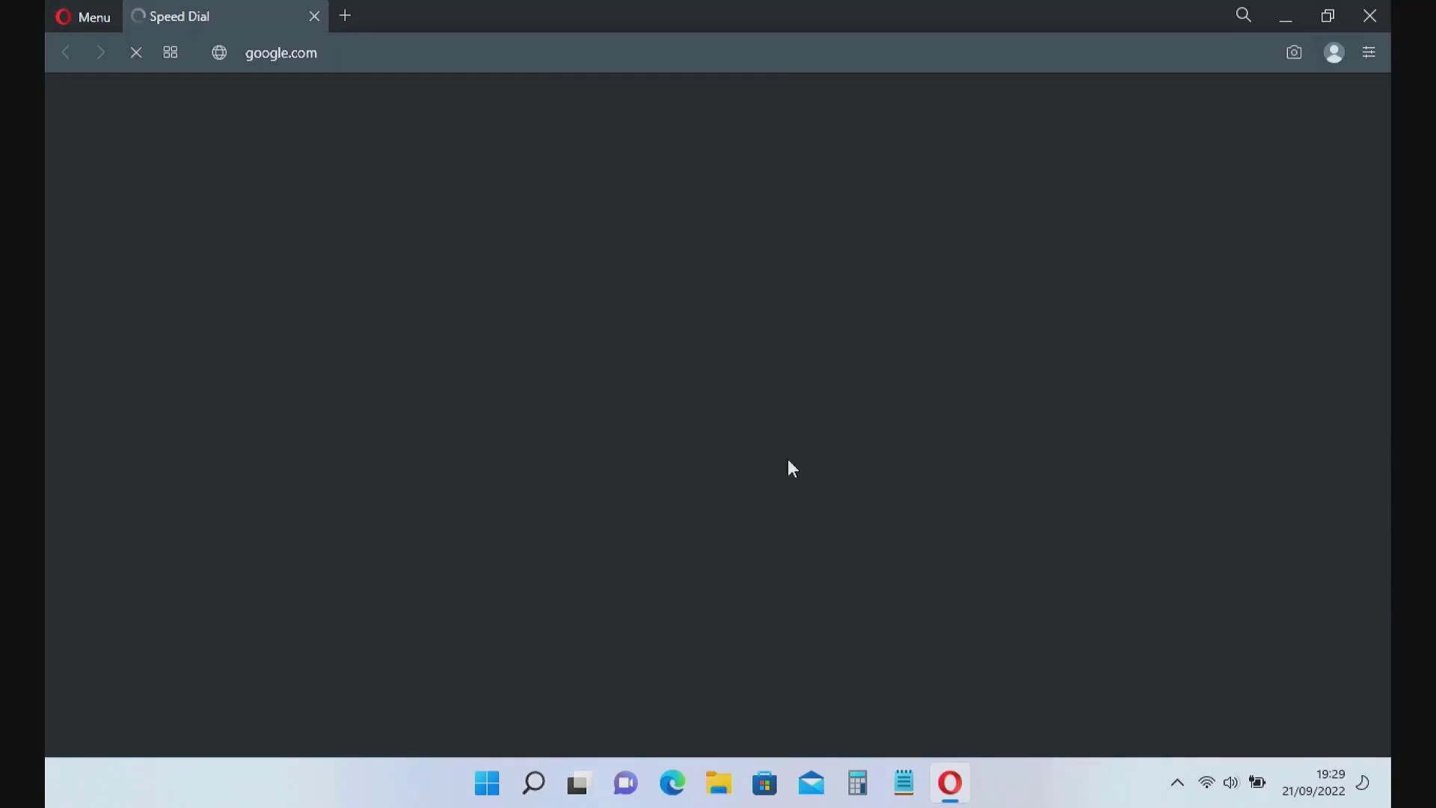
{"action": "type", "text": "windows "}
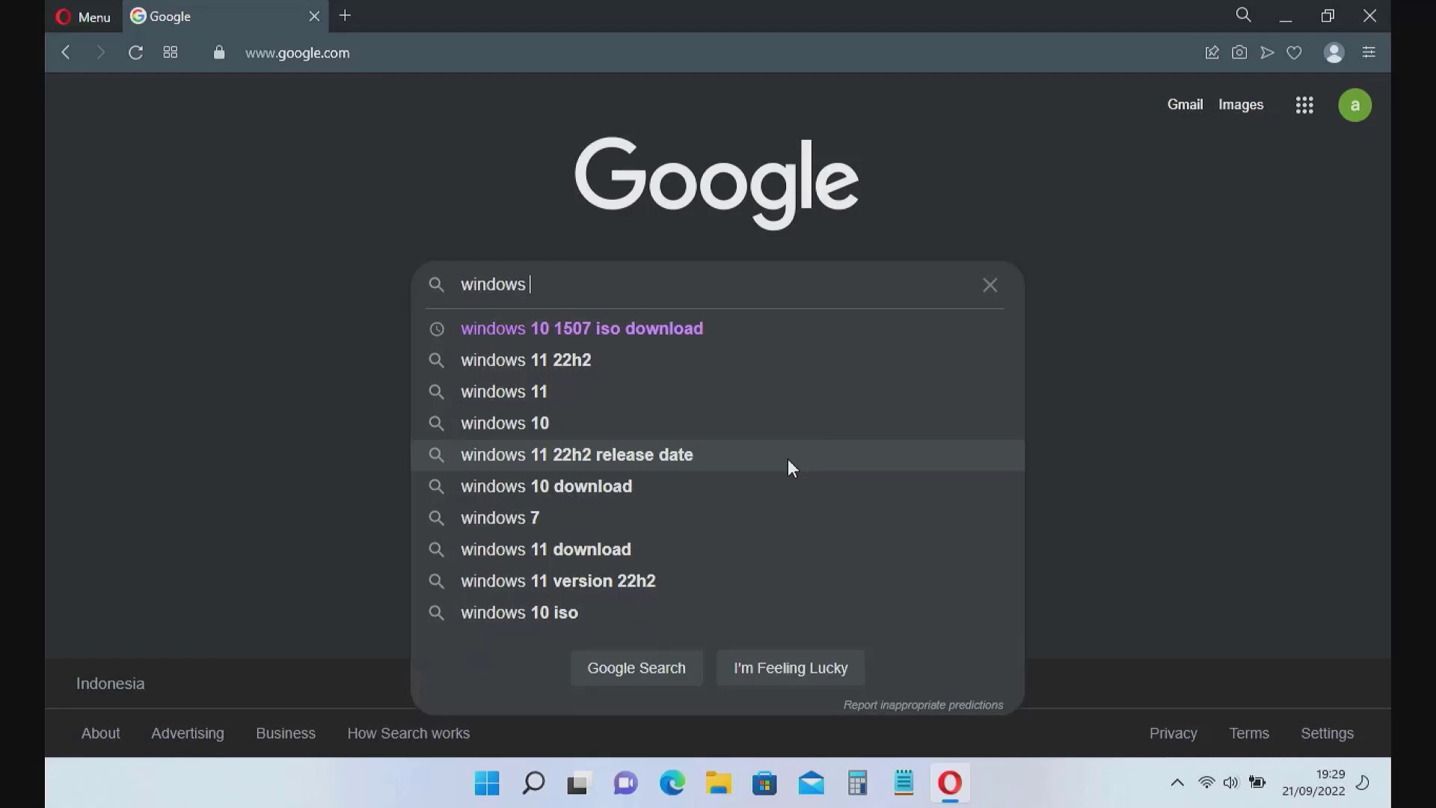
{"action": "type", "text": "11"}
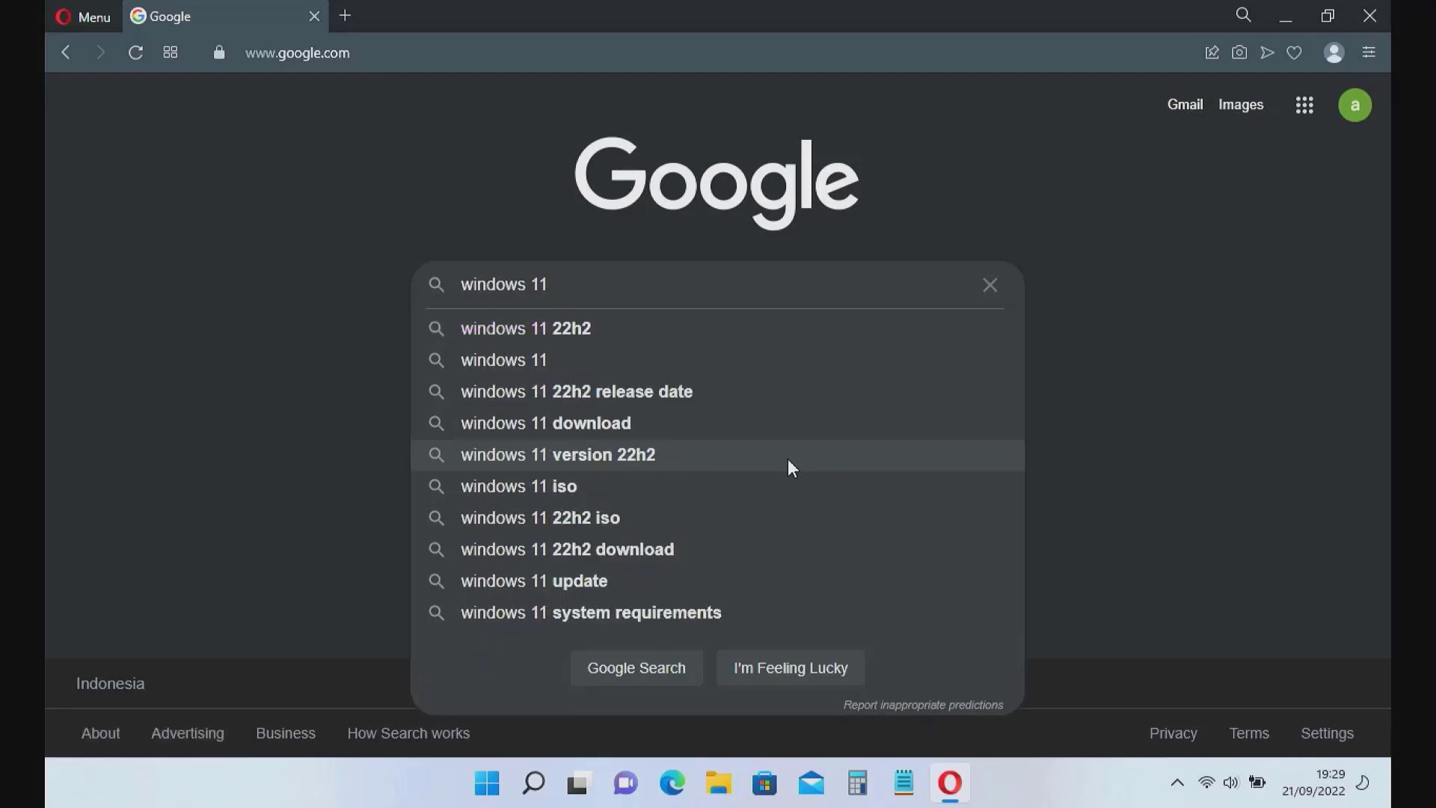
{"action": "key", "text": "Return"}
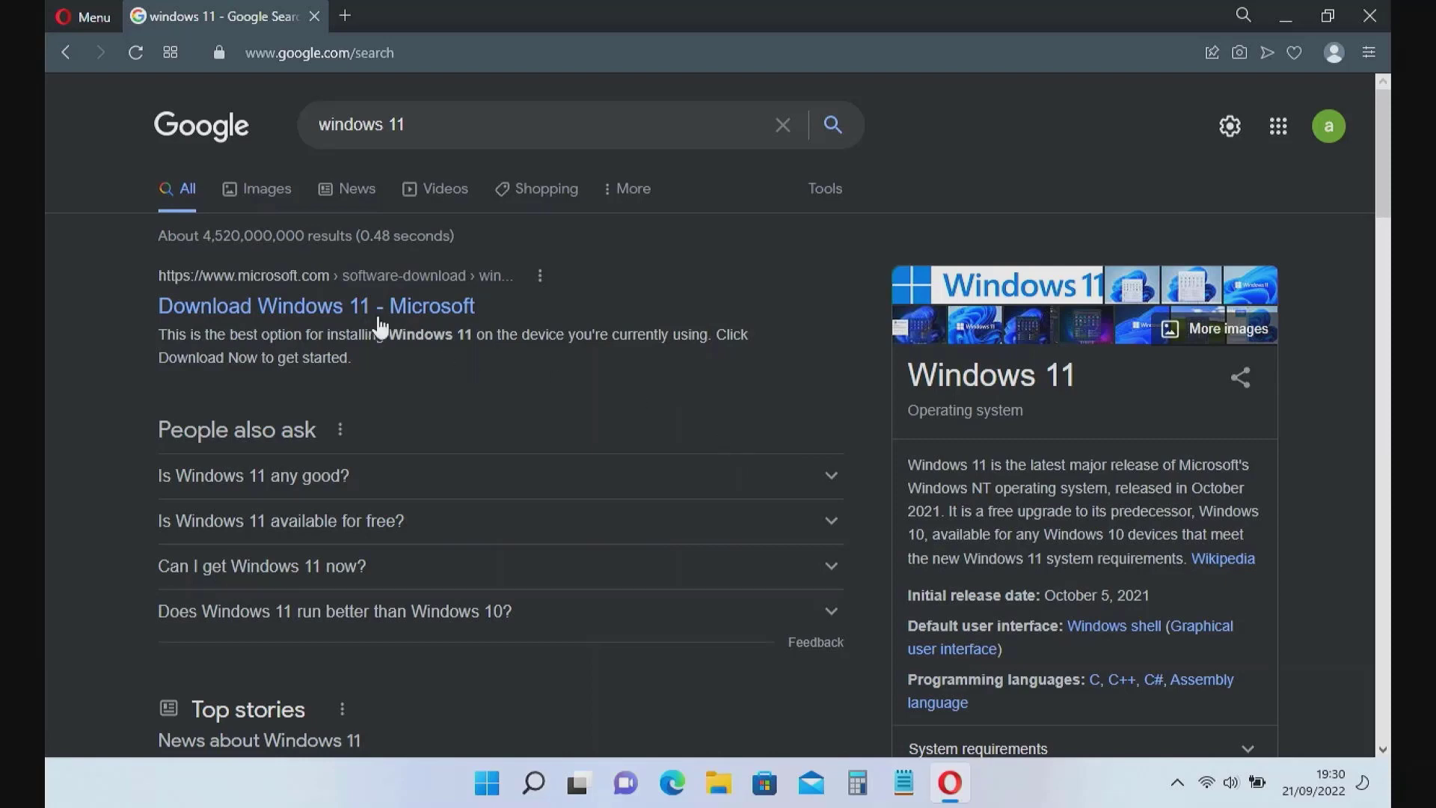
{"action": "left_click", "coordinate": [364, 311]}
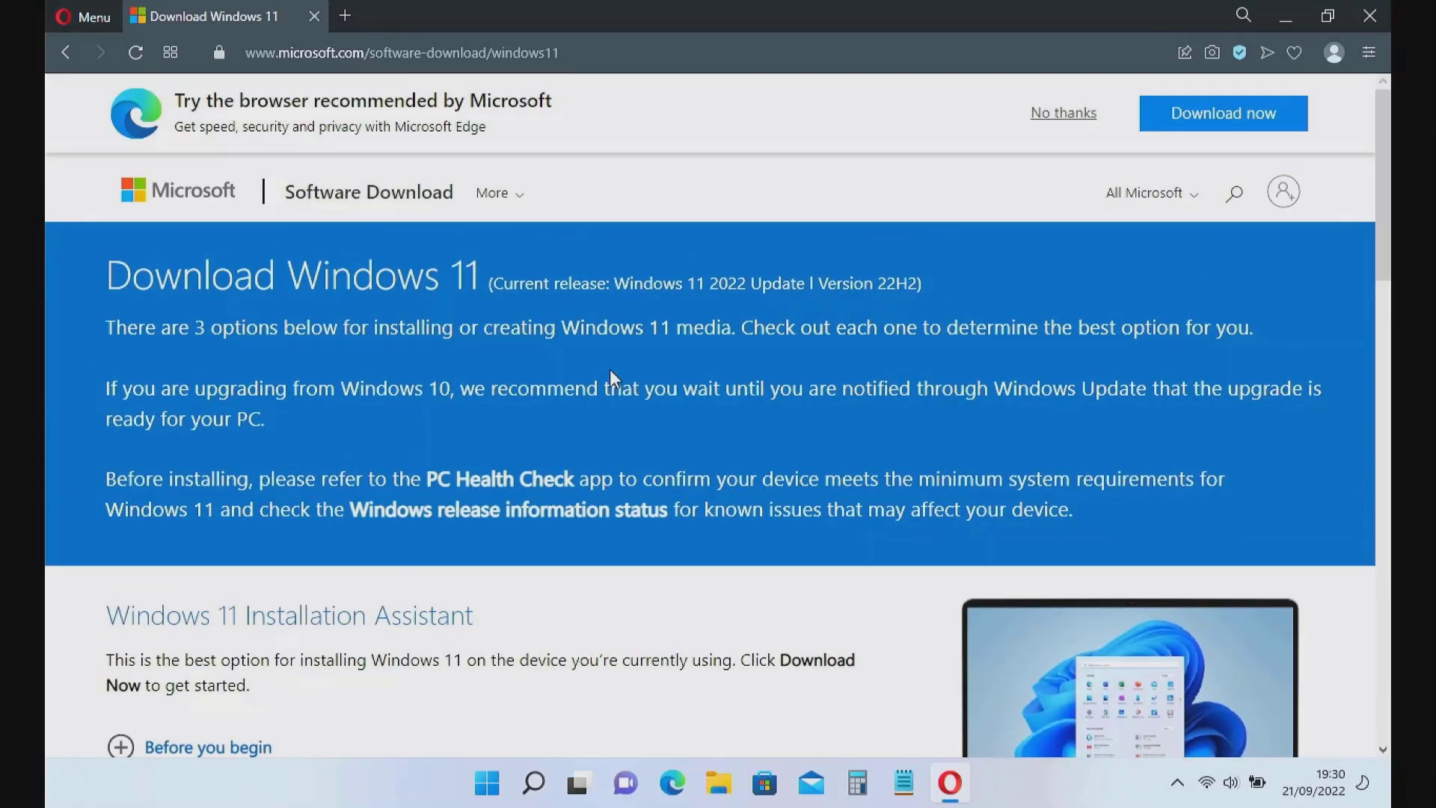
Under Download Windows 11 Disk Image (ISO), choose Windows 11 (multi-edition ISO) and request the download.
{"action": "scroll", "coordinate": [775, 454], "scroll_direction": "down", "scroll_amount": 8}
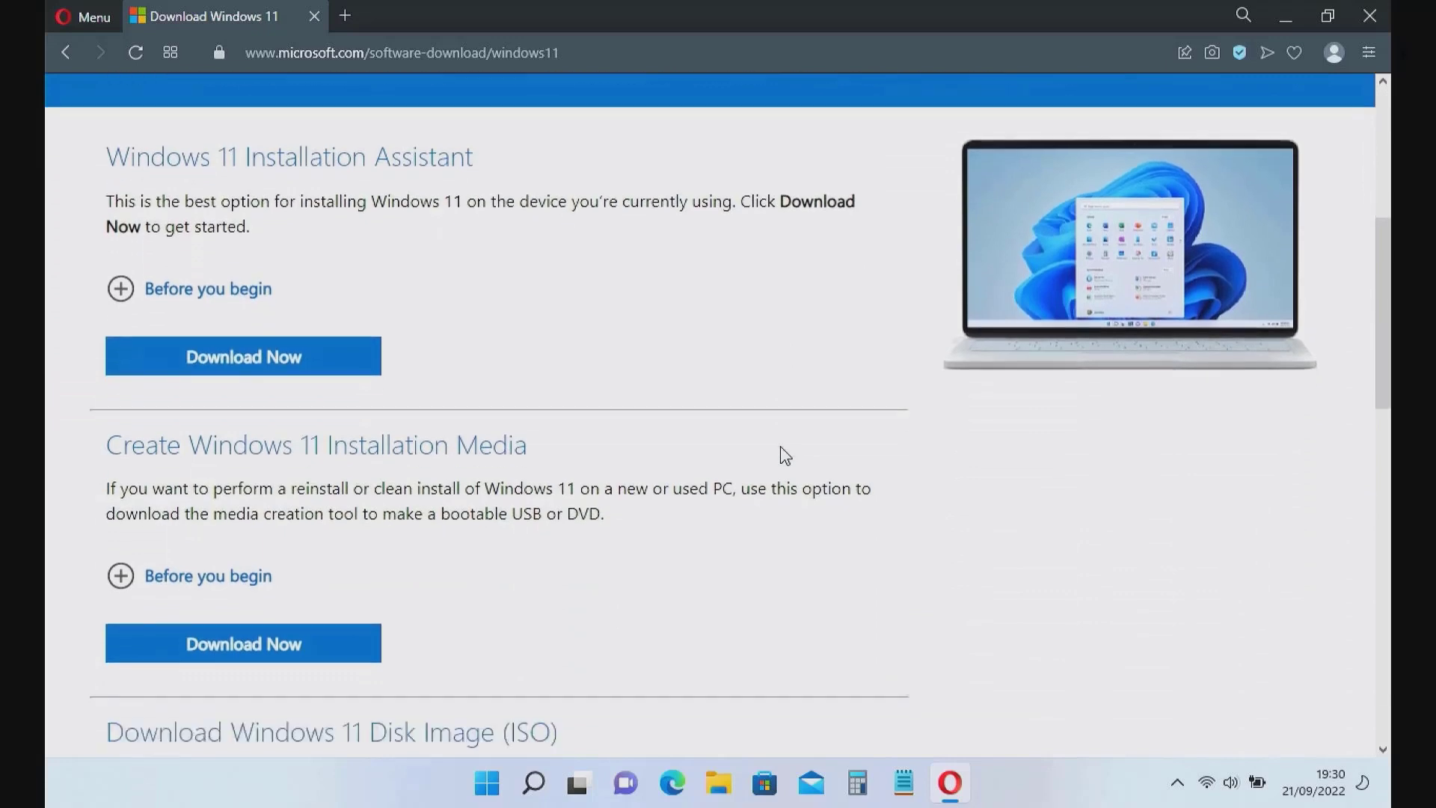
{"action": "scroll", "coordinate": [780, 454], "scroll_direction": "down", "scroll_amount": 3}
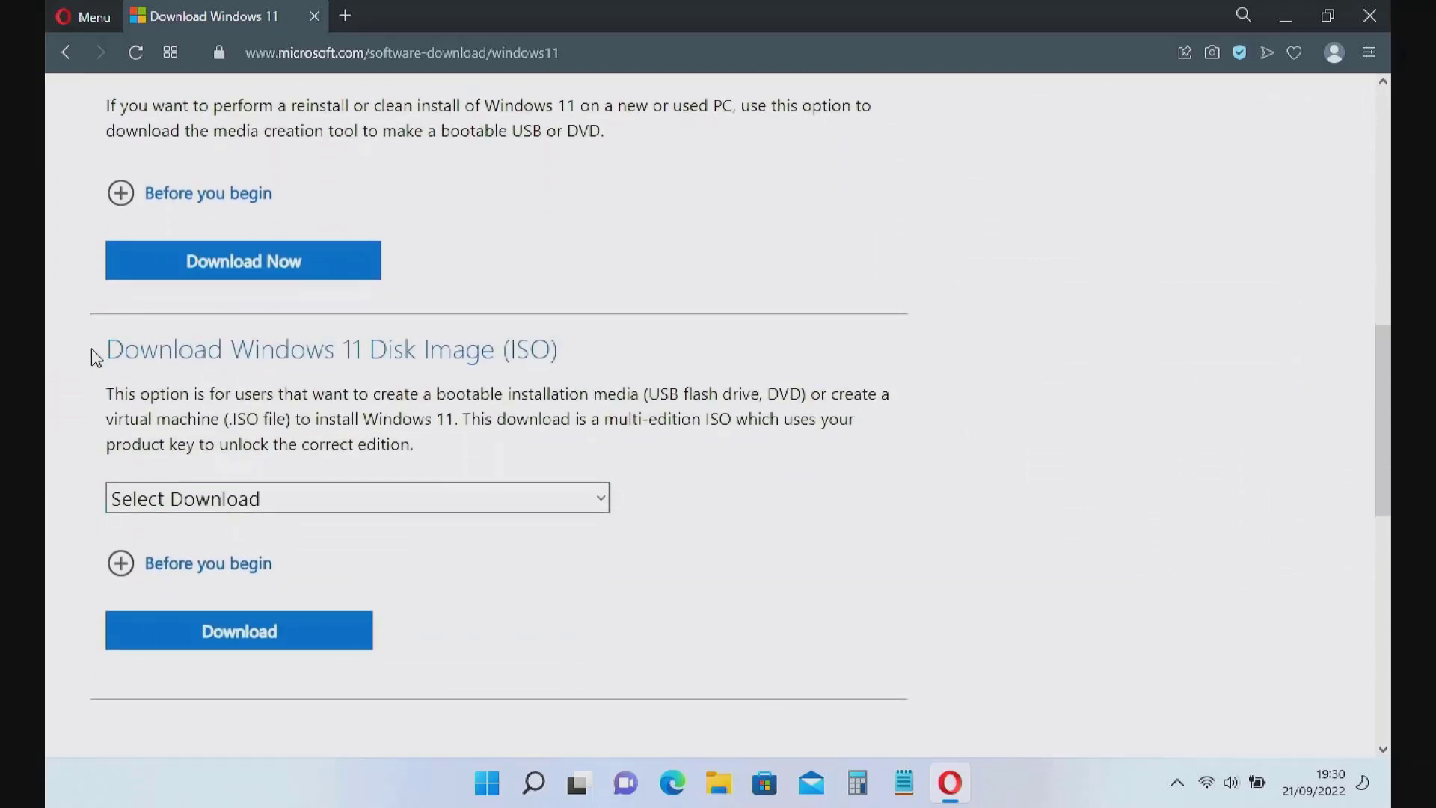
{"action": "left_click_drag", "start_coordinate": [107, 359], "coordinate": [559, 350]}
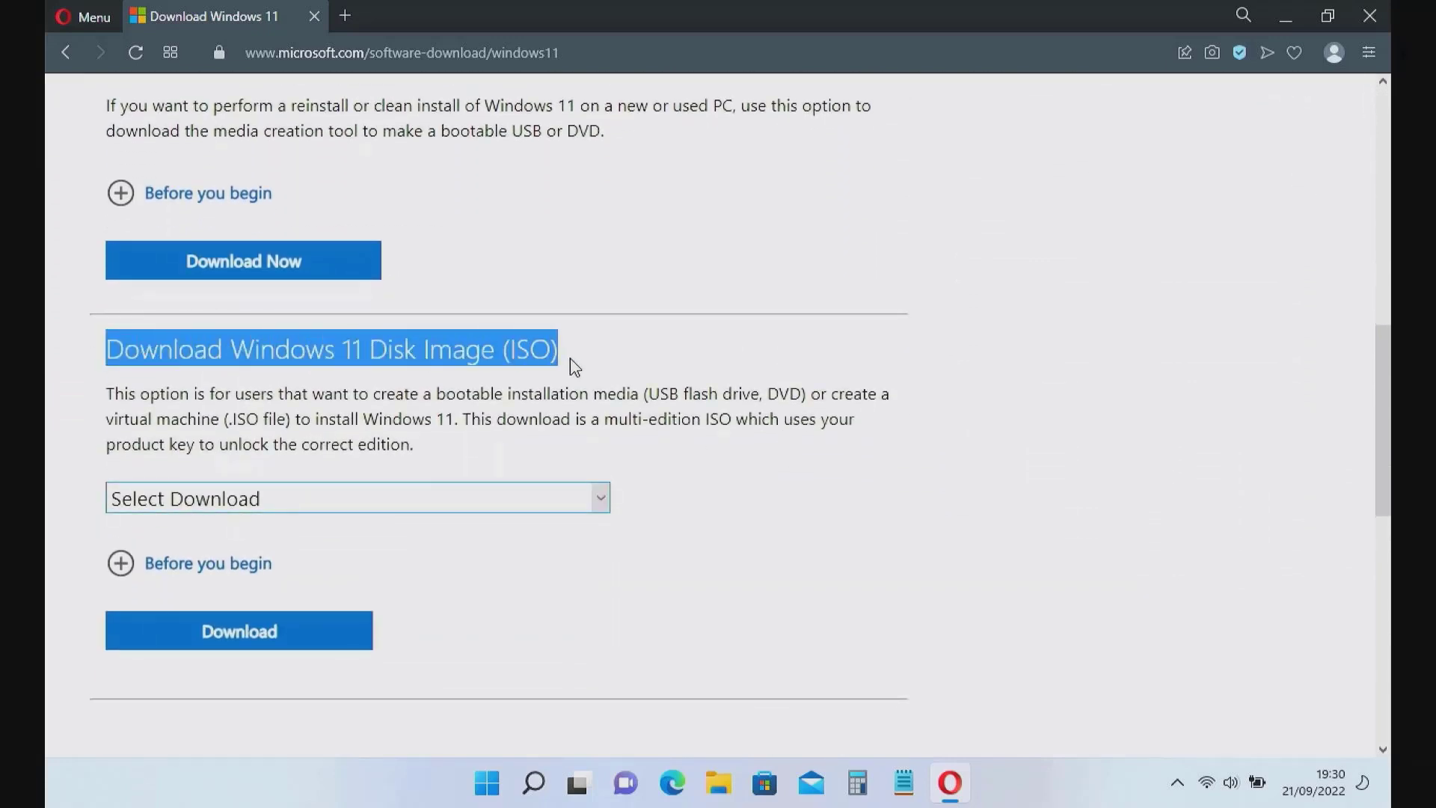
{"action": "left_click", "coordinate": [781, 487]}
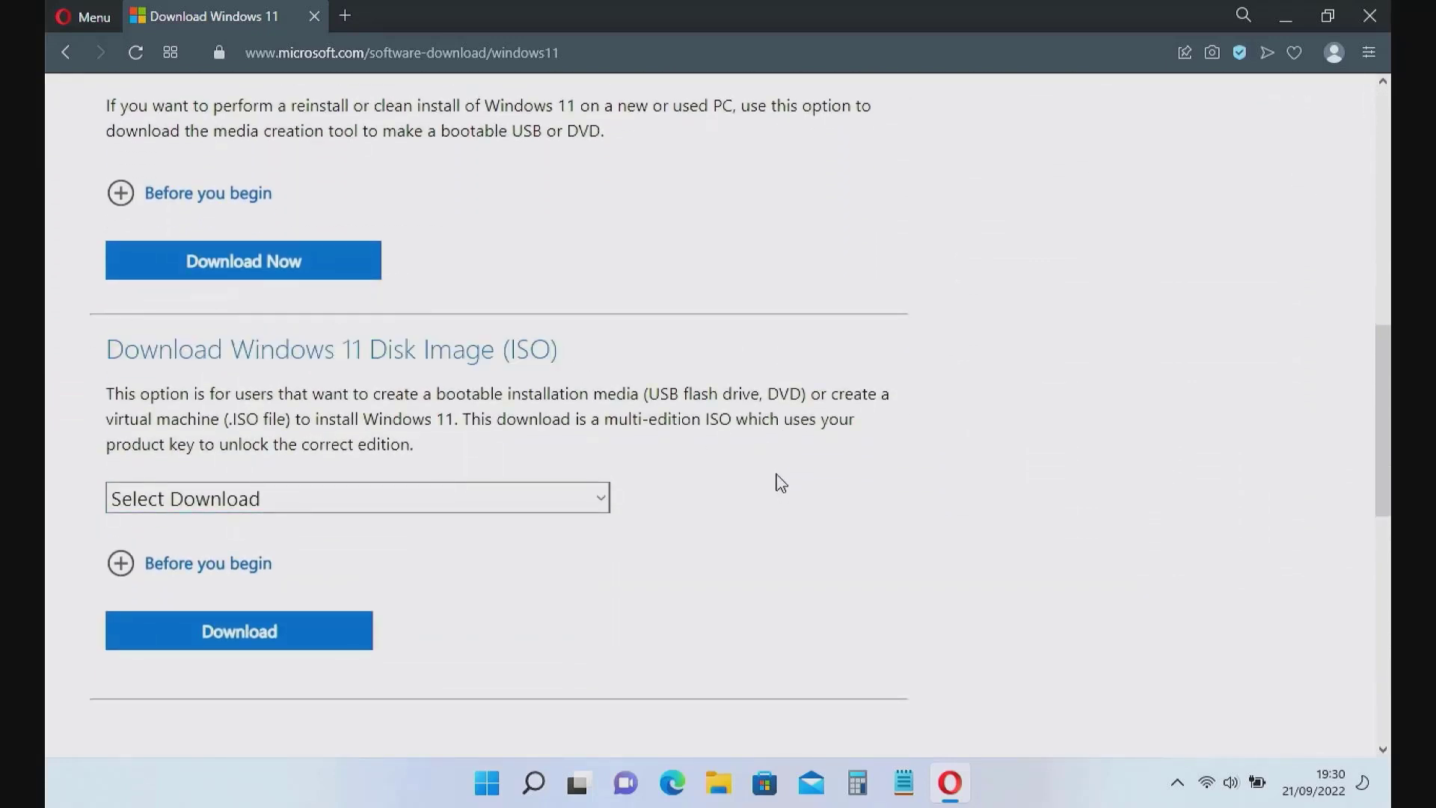
{"action": "left_click", "coordinate": [530, 501]}
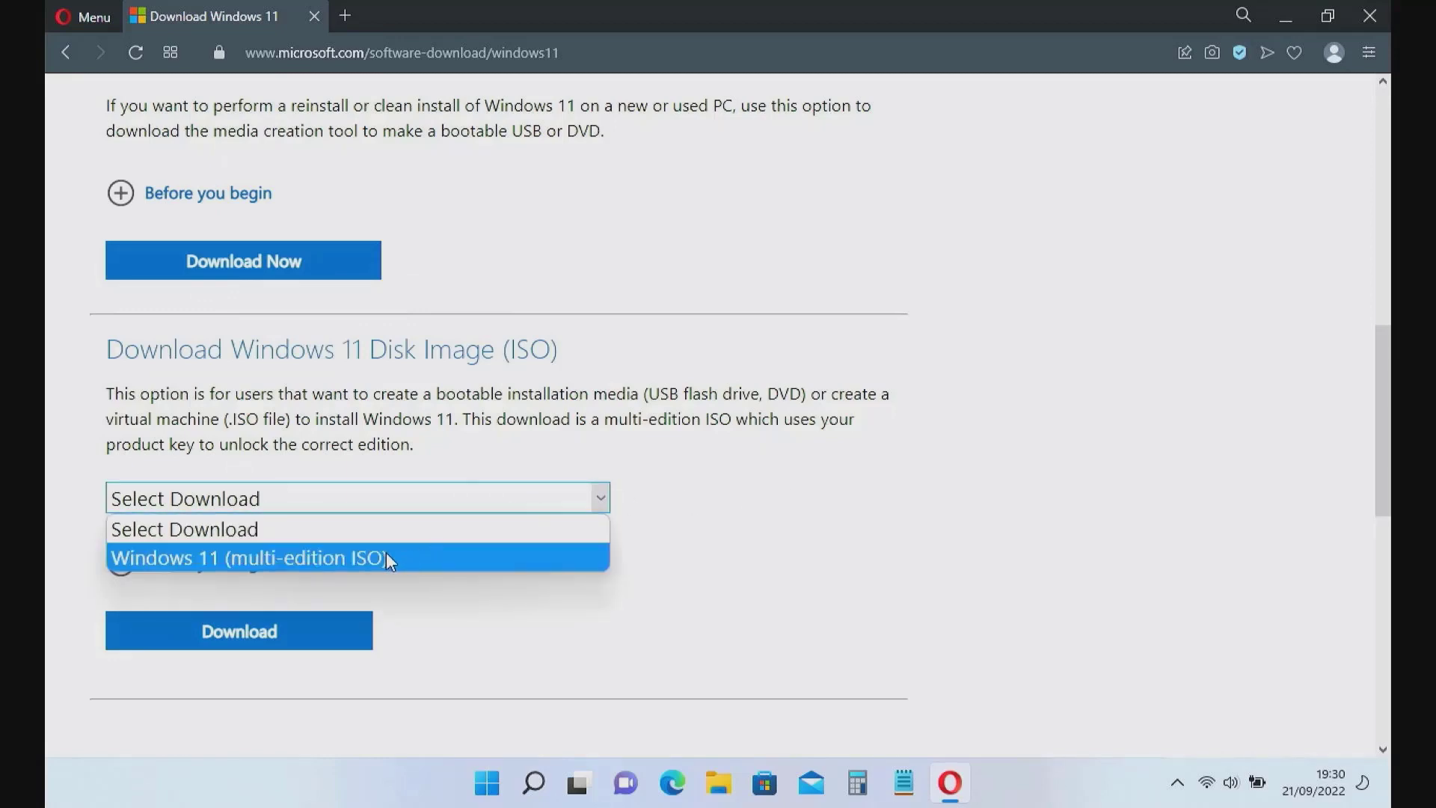
{"action": "left_click", "coordinate": [366, 559]}
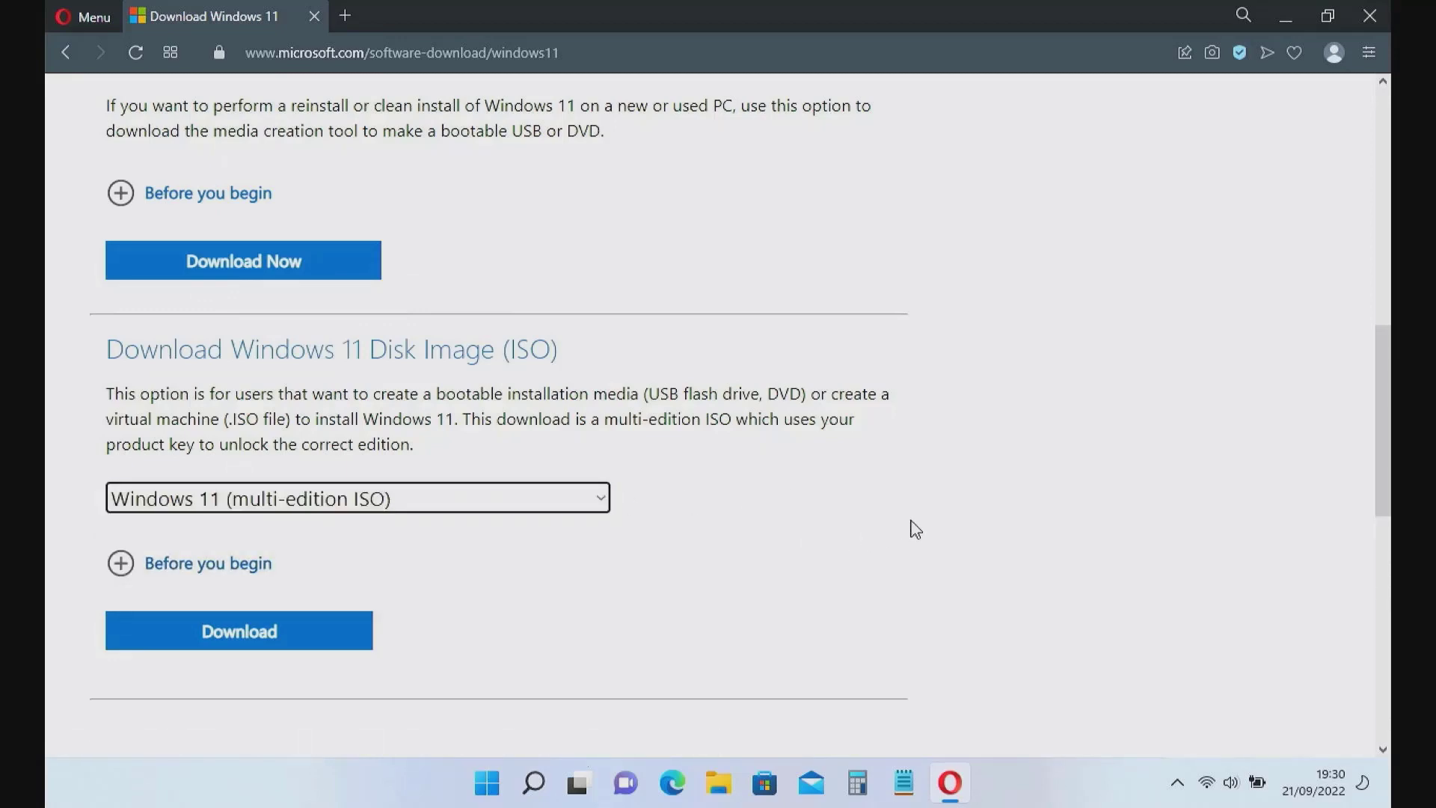
{"action": "left_click", "coordinate": [283, 641]}
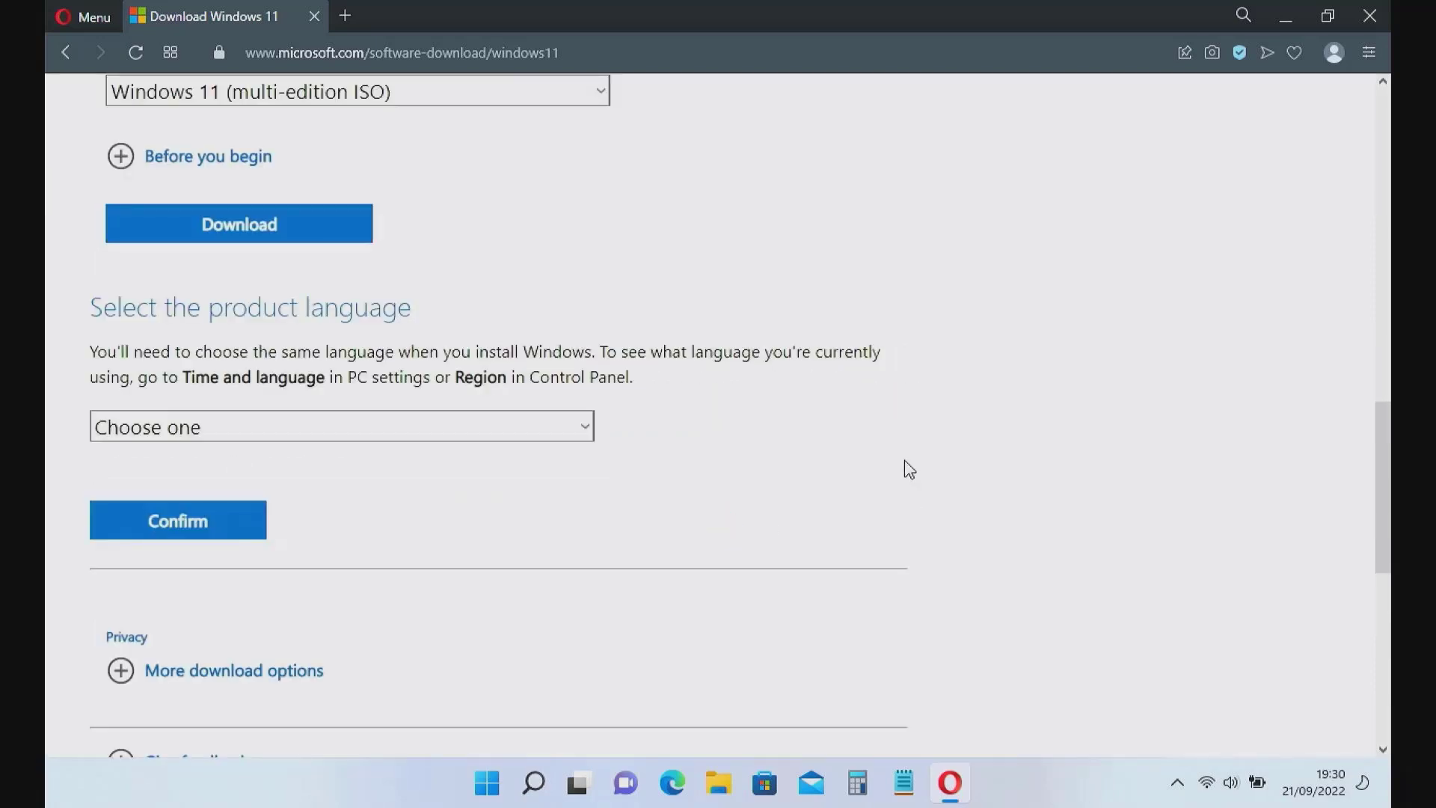
Choose English (United States) as the product language and confirm.
{"action": "left_click", "coordinate": [492, 432]}
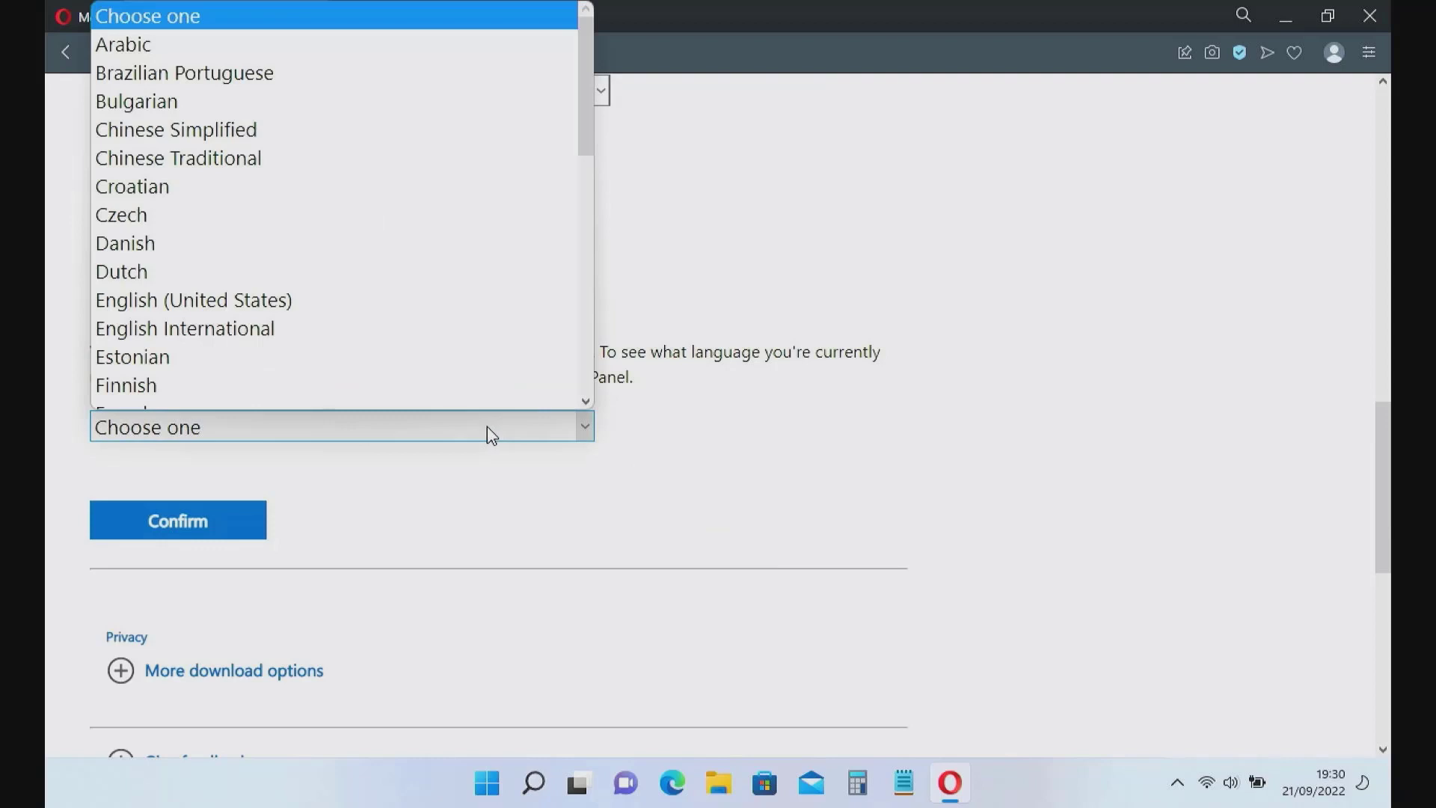
{"action": "scroll", "coordinate": [299, 314], "scroll_direction": "down", "scroll_amount": 1}
{"action": "left_click", "coordinate": [217, 282]}
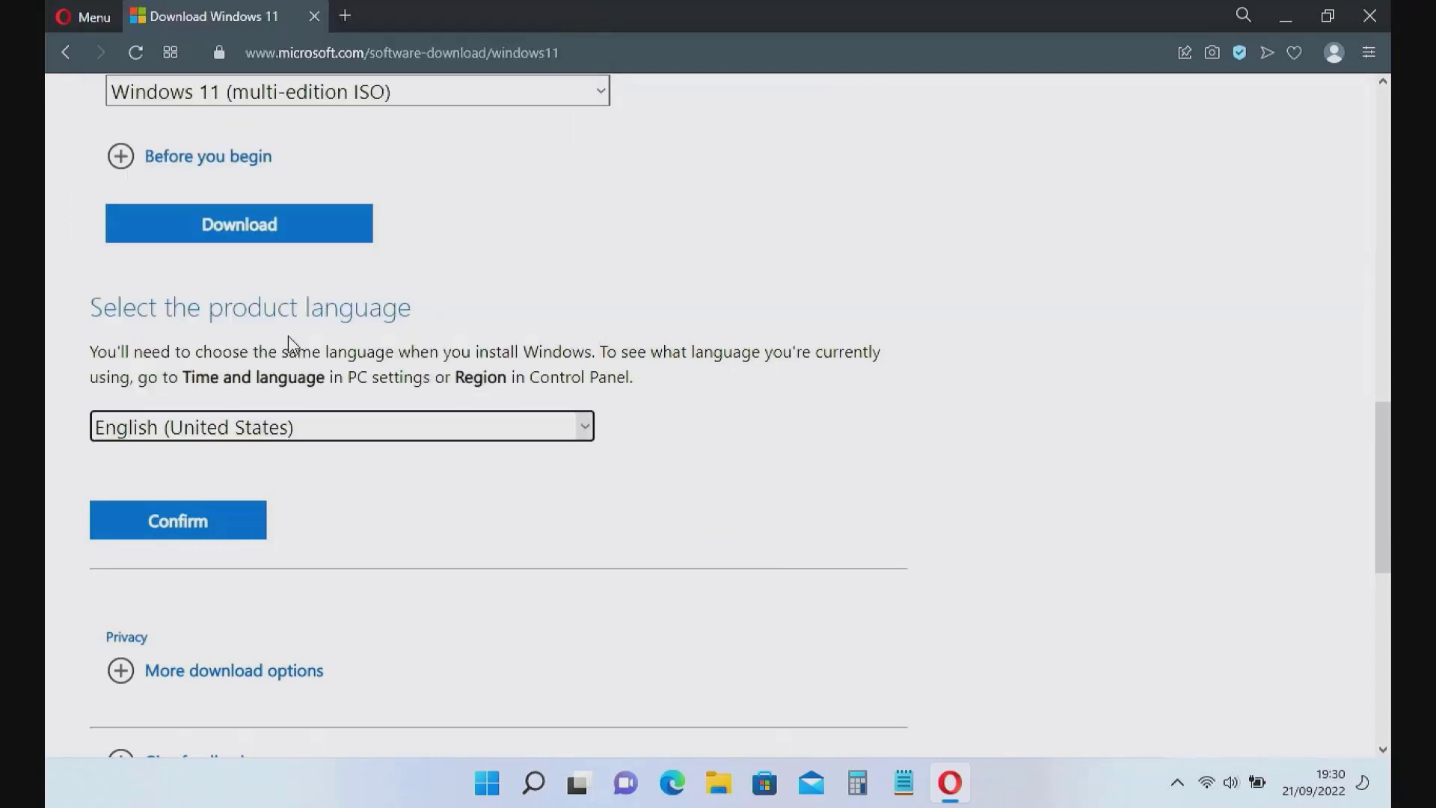
{"action": "left_click", "coordinate": [230, 528]}
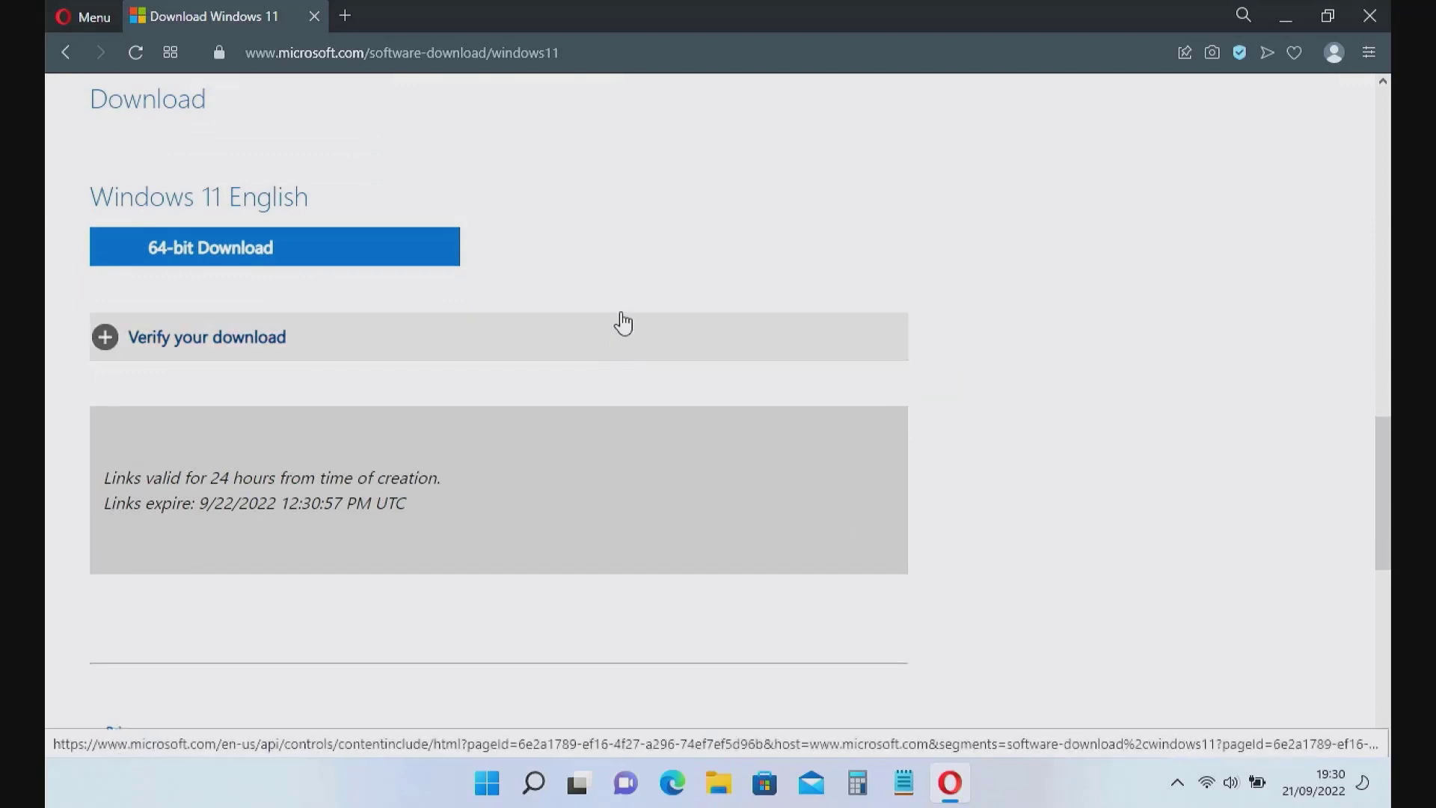
Save the 64-bit Win11_22H2_English_x64.iso to the Desktop and show it in its folder.
{"action": "left_click", "coordinate": [244, 247]}
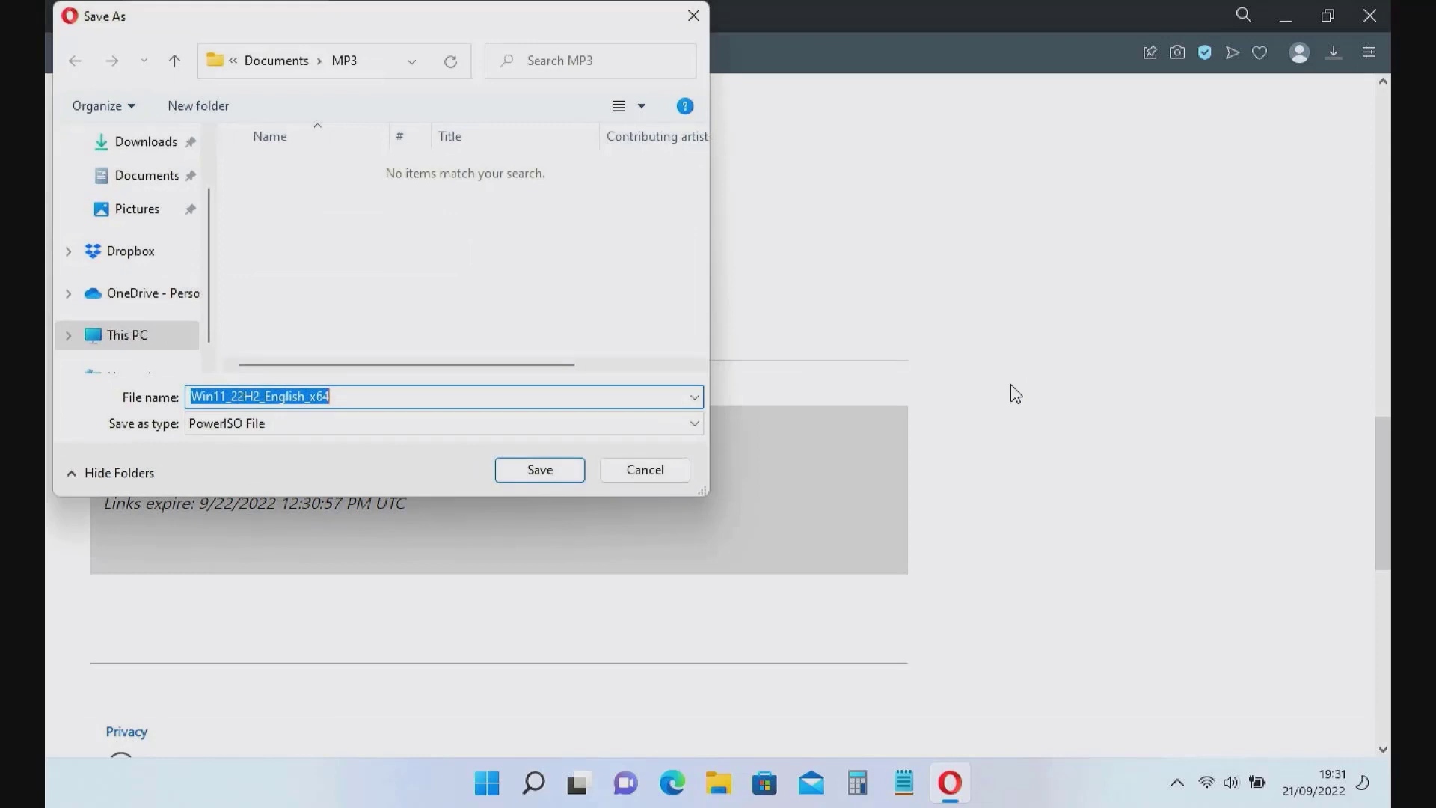
{"action": "scroll", "coordinate": [160, 231], "scroll_direction": "up", "scroll_amount": 2}
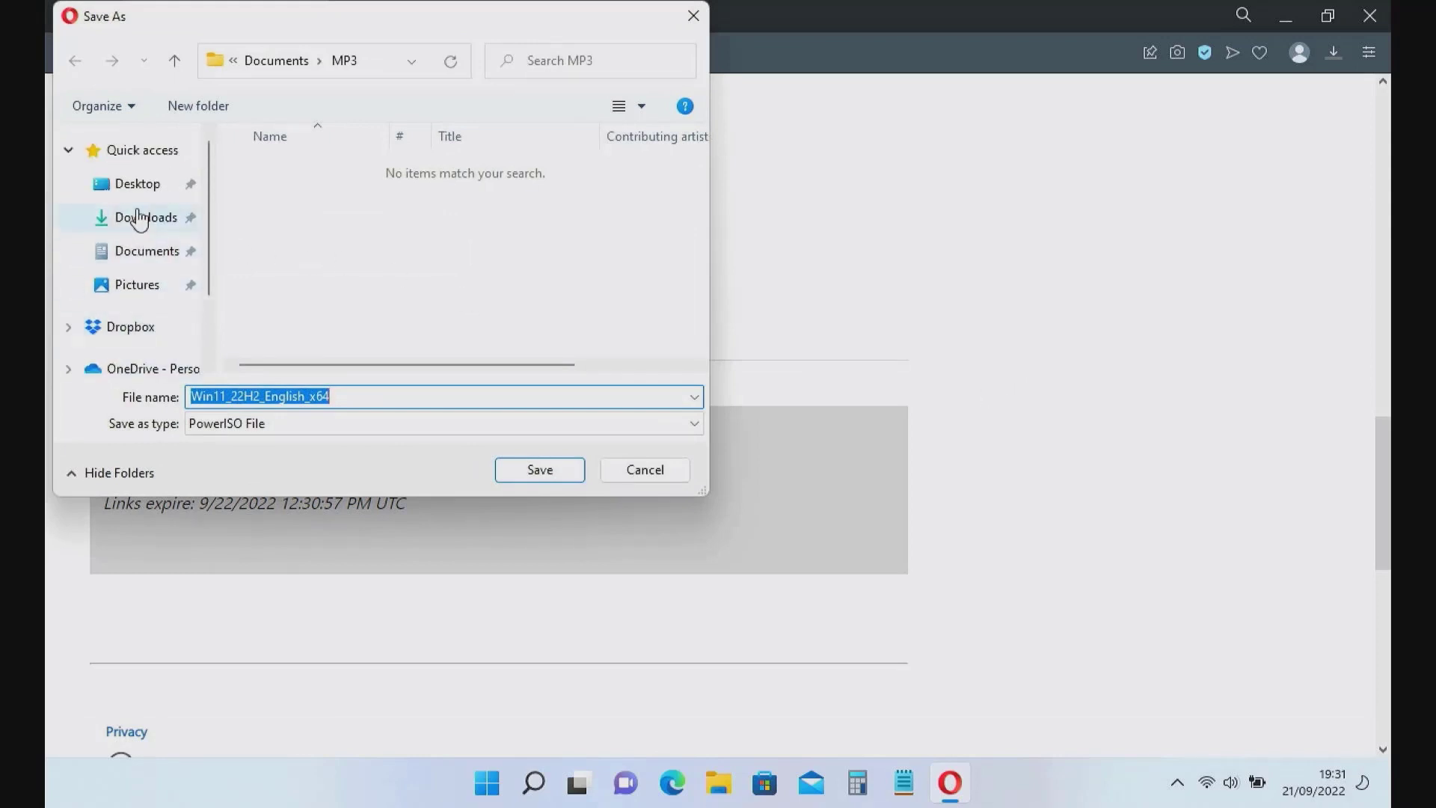
{"action": "left_click", "coordinate": [128, 187]}
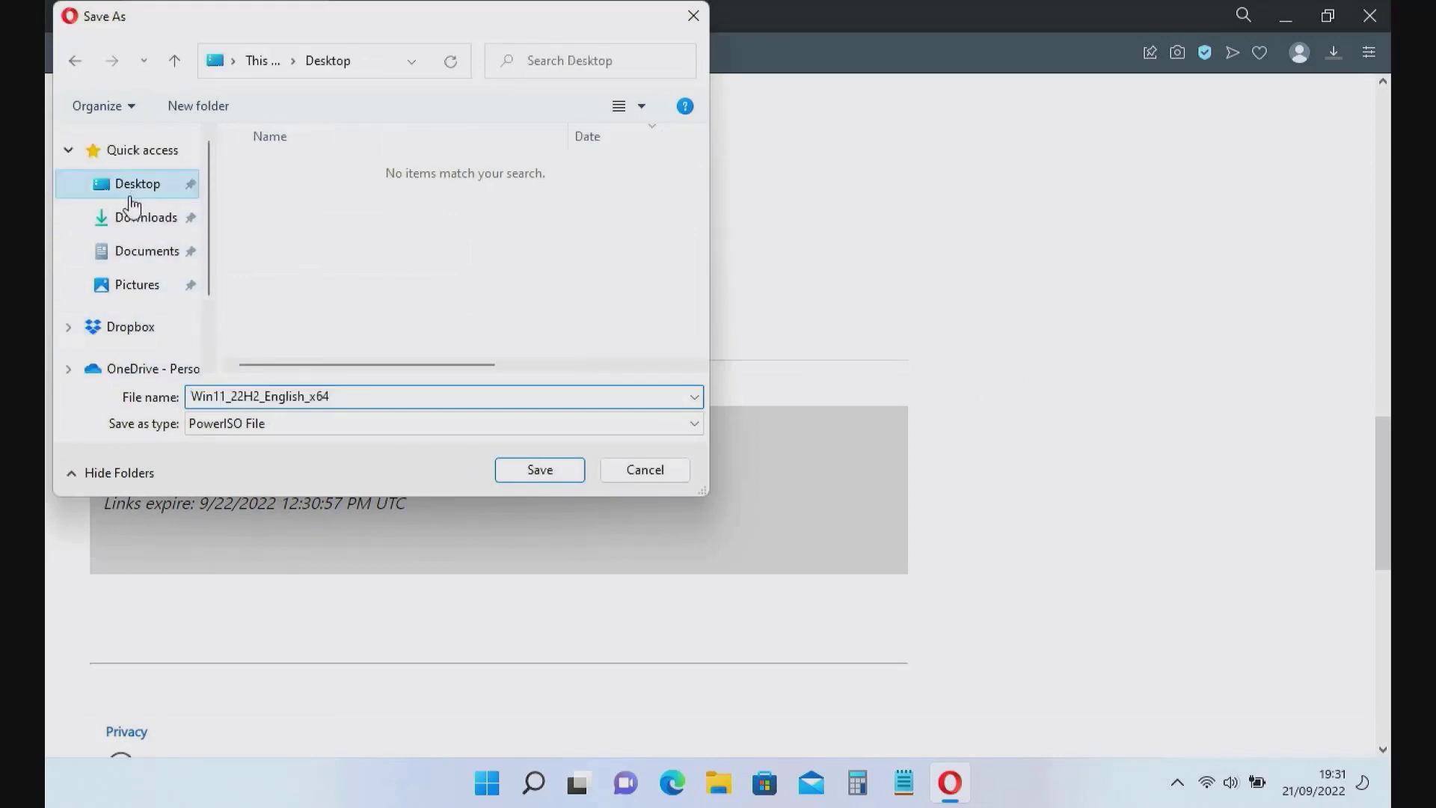
{"action": "left_click", "coordinate": [520, 469]}
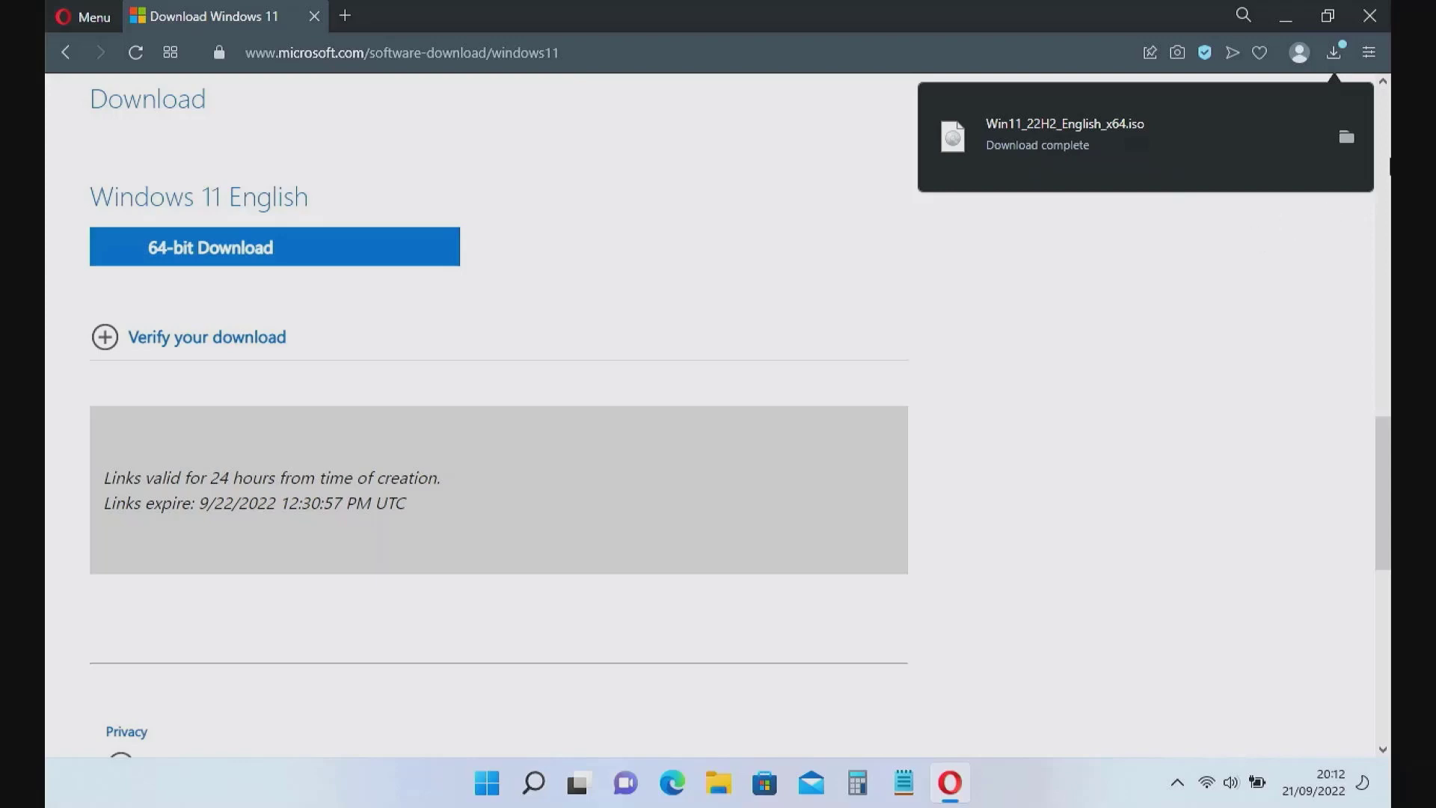
{"action": "left_click", "coordinate": [1343, 131]}
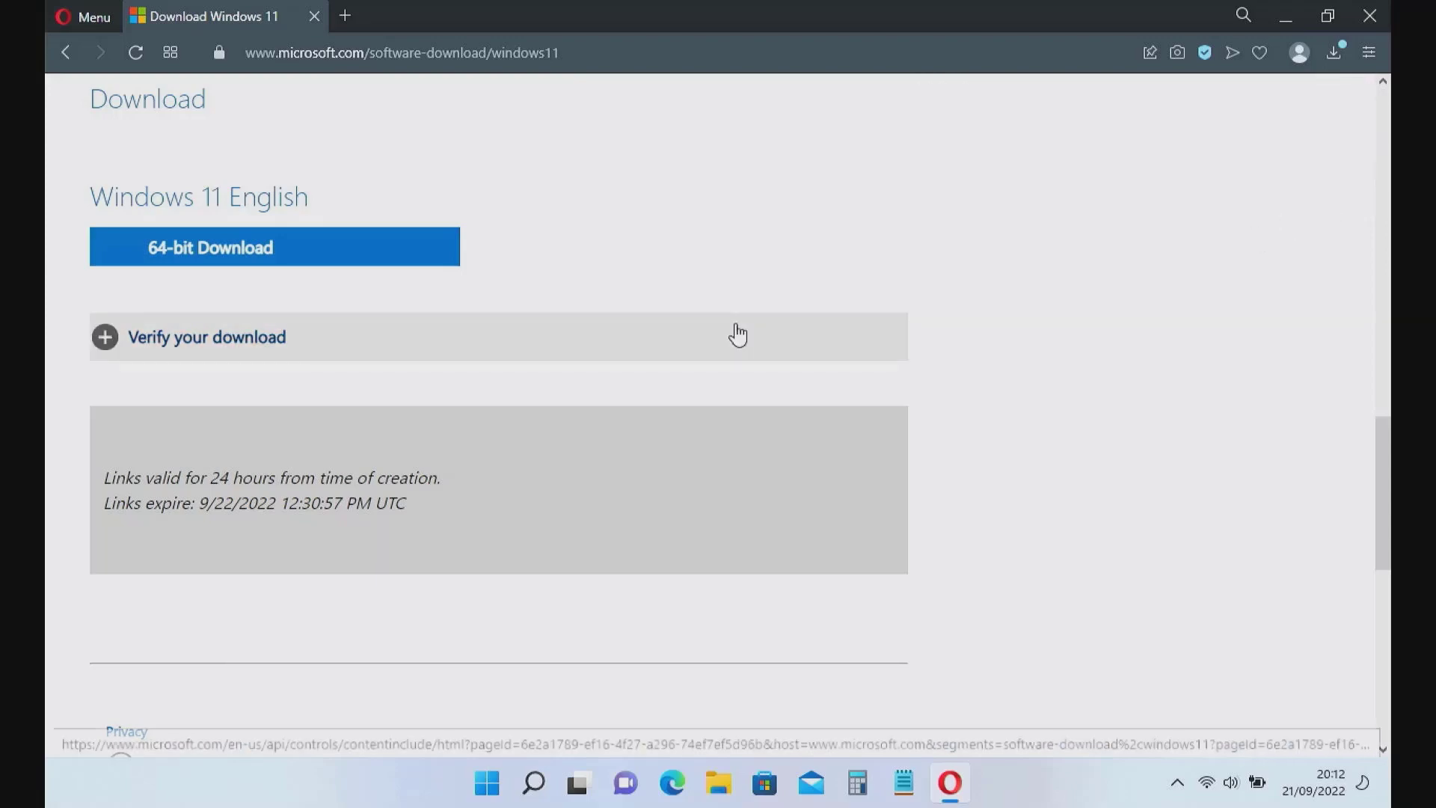
{"action": "double_click", "coordinate": [761, 330]}
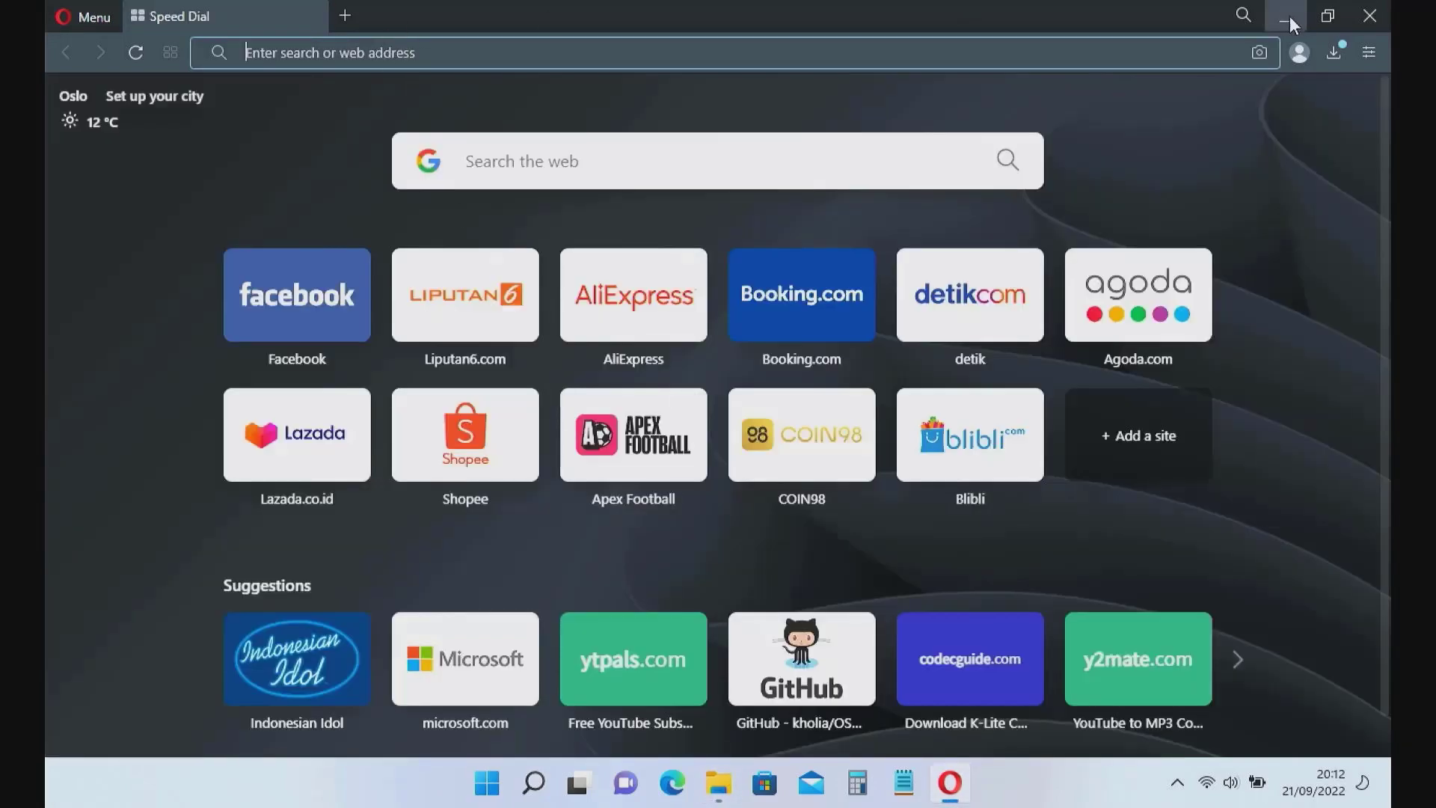
Close Opera and the Desktop folder window, then move the ISO to the desktop's right side.
{"action": "left_click", "coordinate": [1369, 15]}
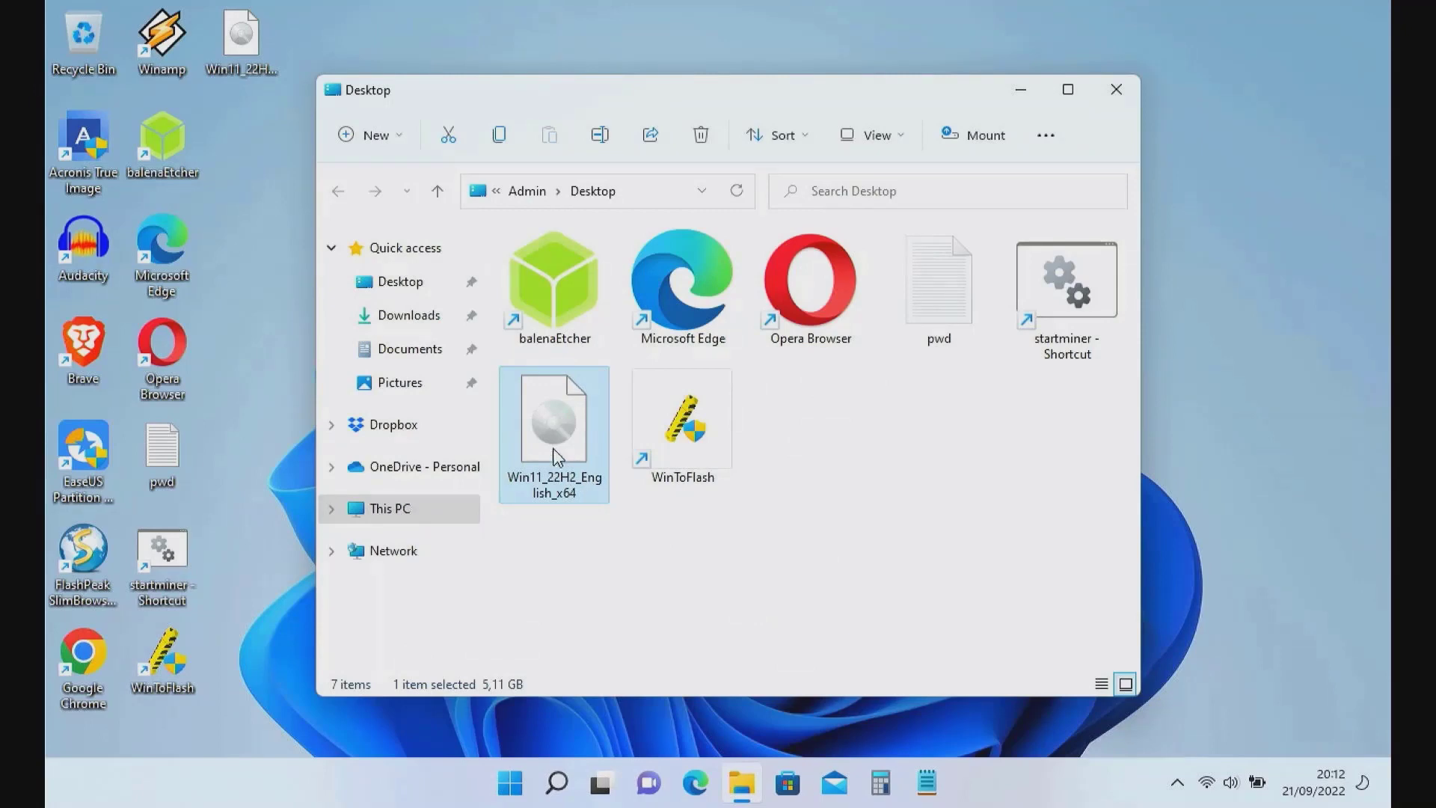
{"action": "left_click", "coordinate": [243, 56]}
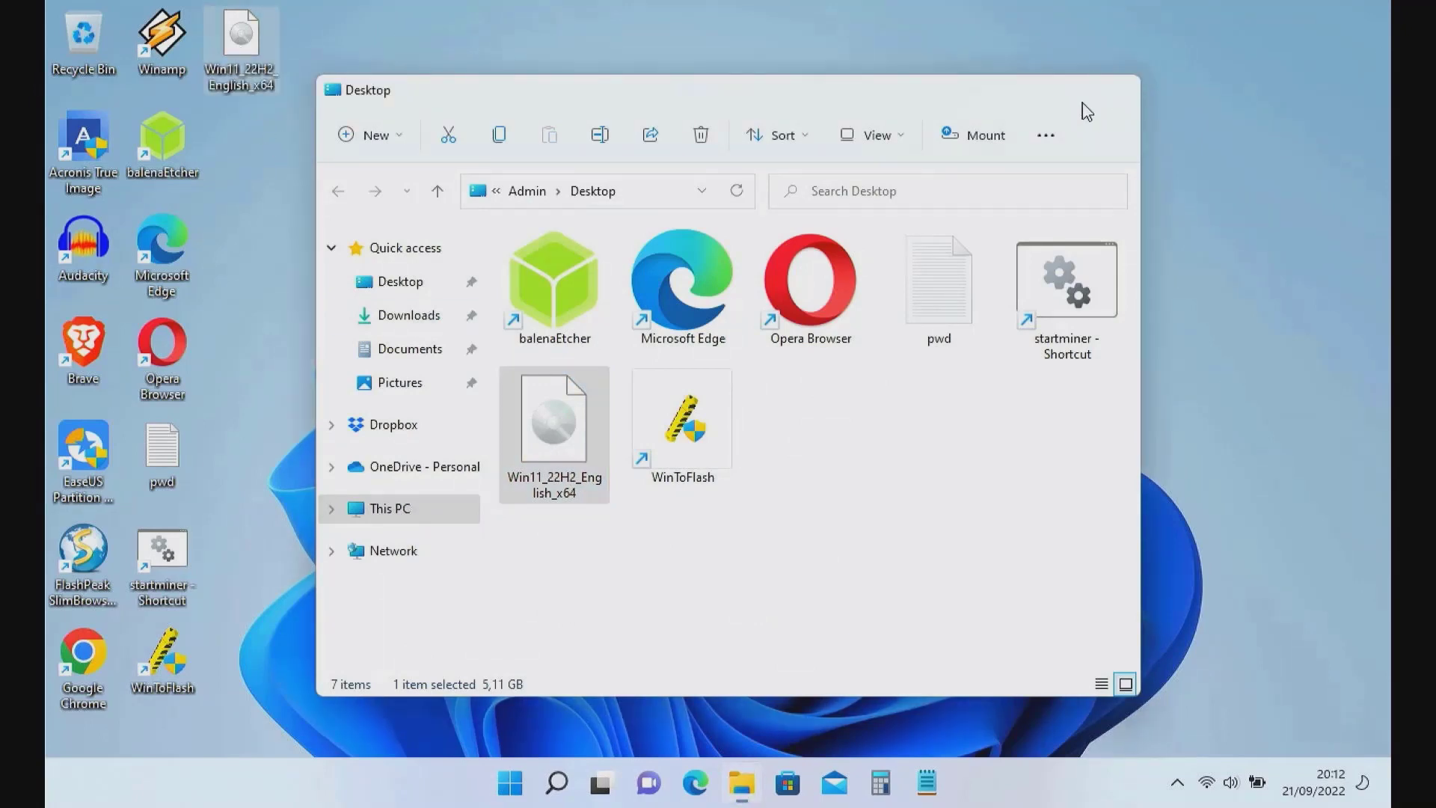
{"action": "left_click", "coordinate": [1086, 110]}
{"action": "left_click_drag", "start_coordinate": [265, 84], "coordinate": [1132, 282]}
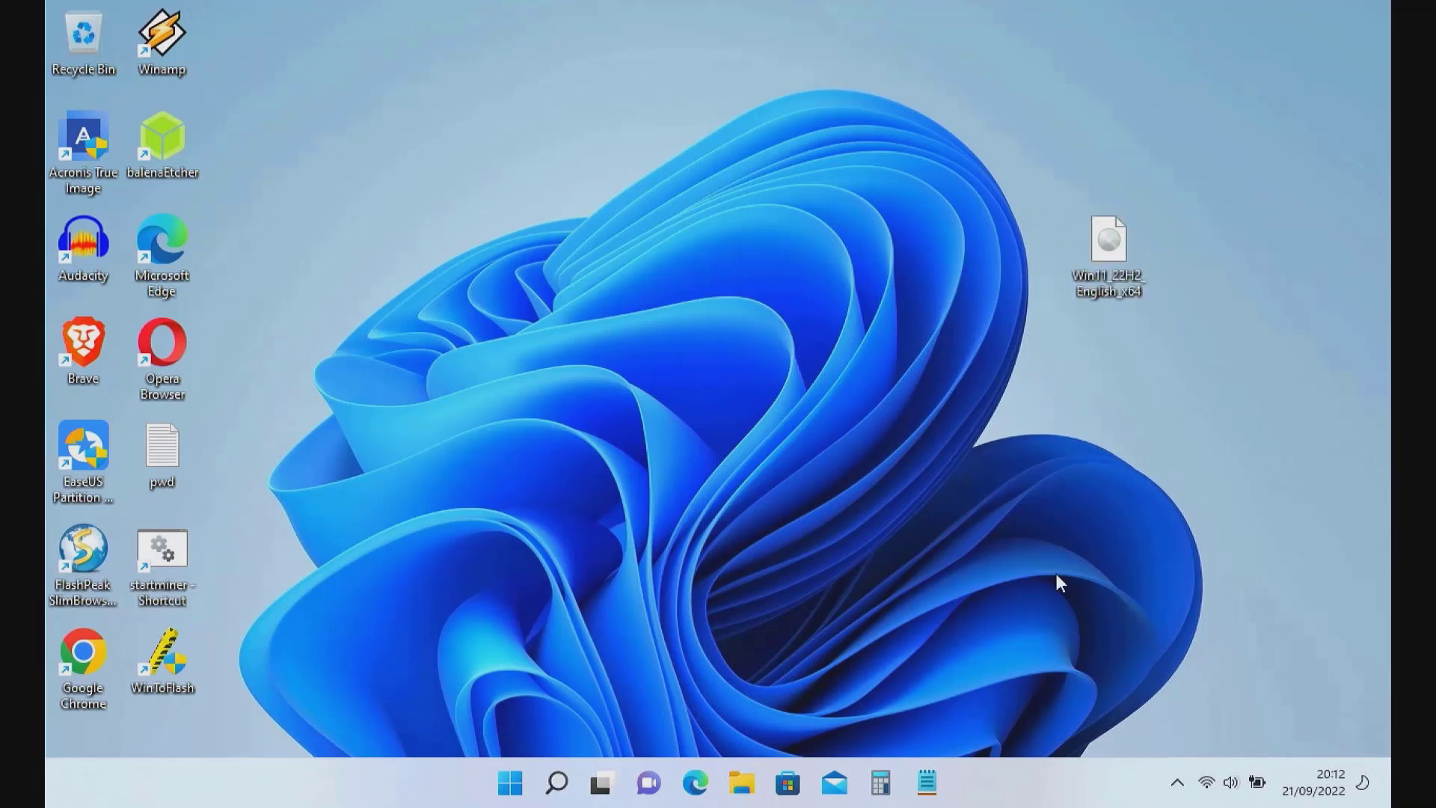
Set BOOTCAMP Windows as the startup disk in Boot Camp Control Panel and close it.
{"action": "left_click", "coordinate": [1177, 781]}
{"action": "right_click", "coordinate": [1138, 727]}
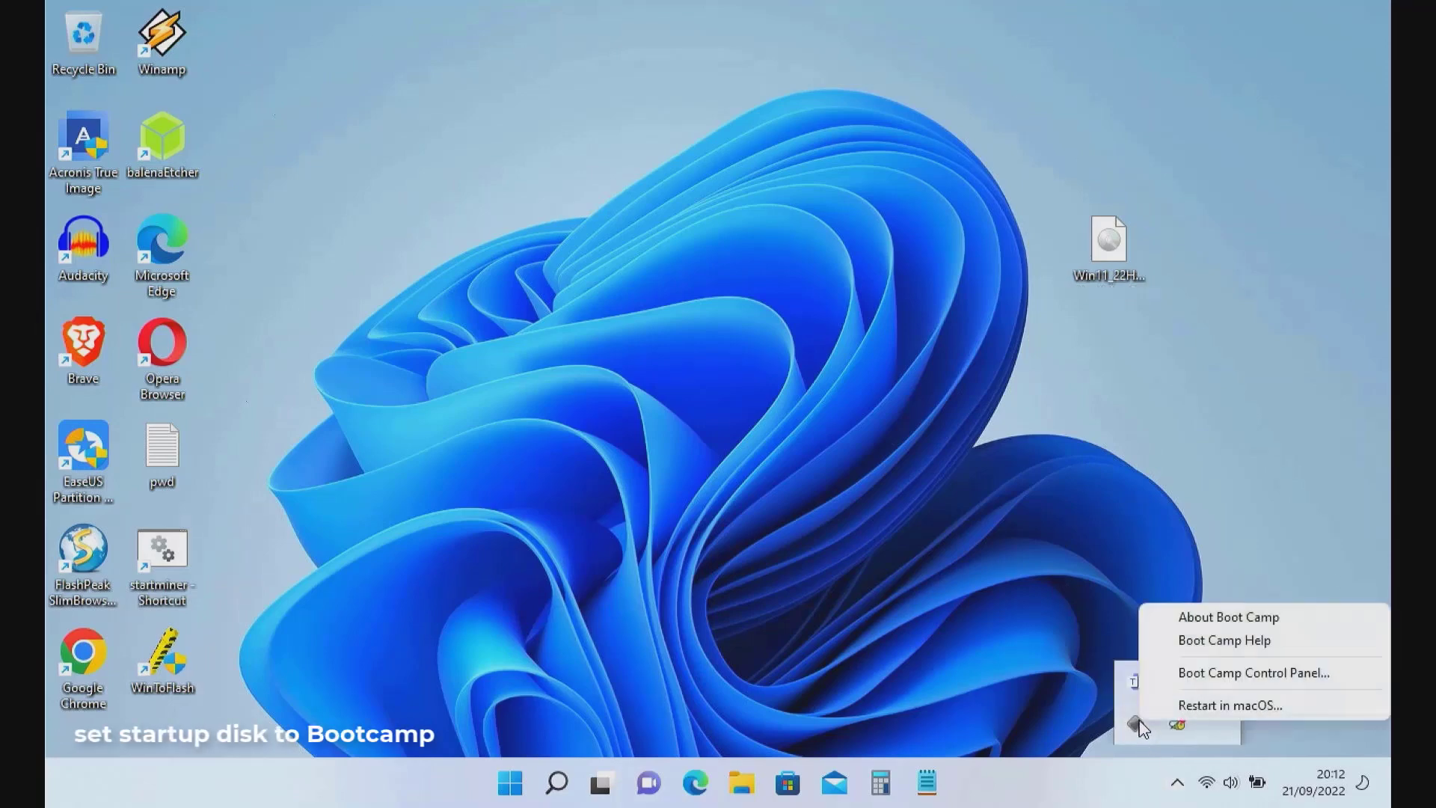
{"action": "left_click", "coordinate": [1201, 676]}
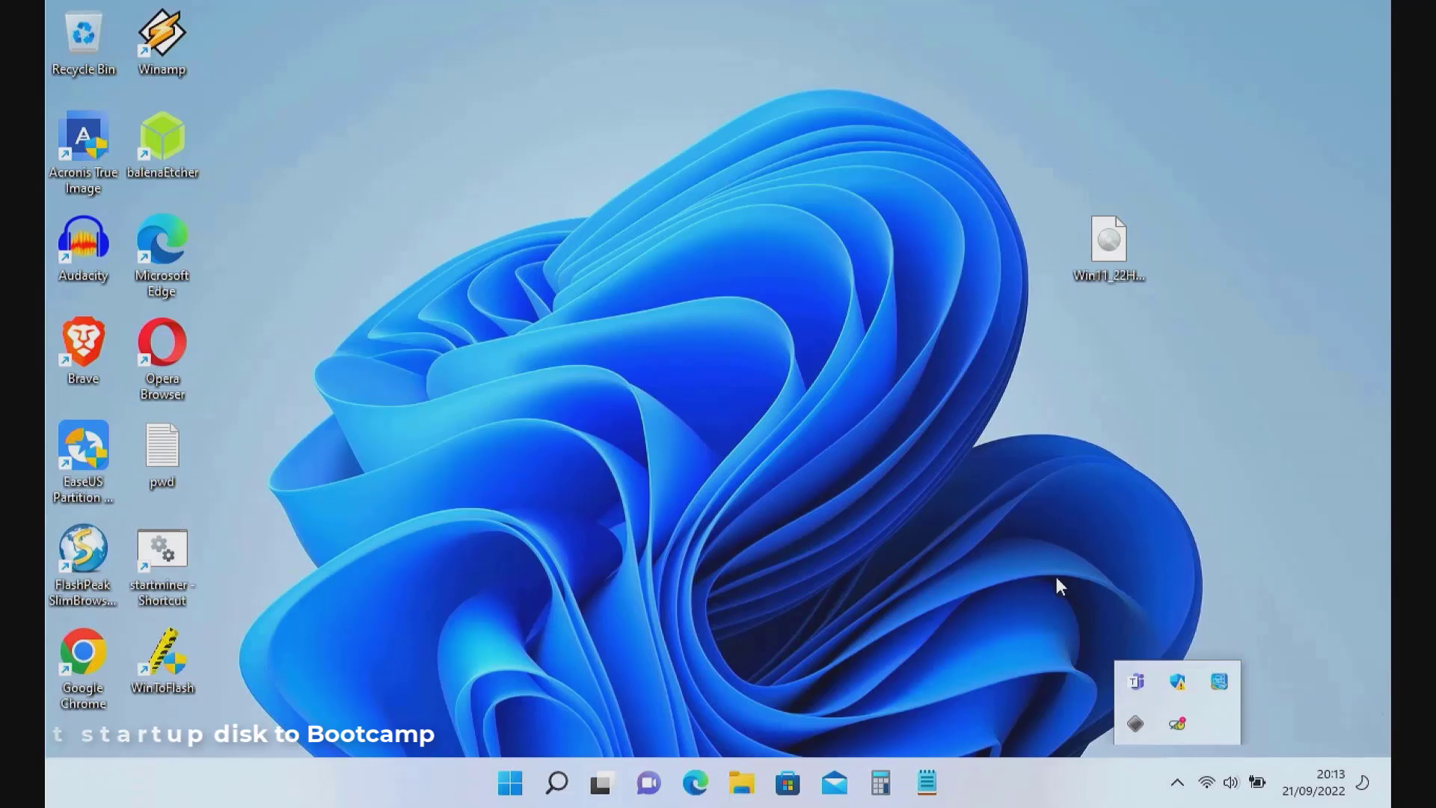
{"action": "left_click", "coordinate": [662, 559]}
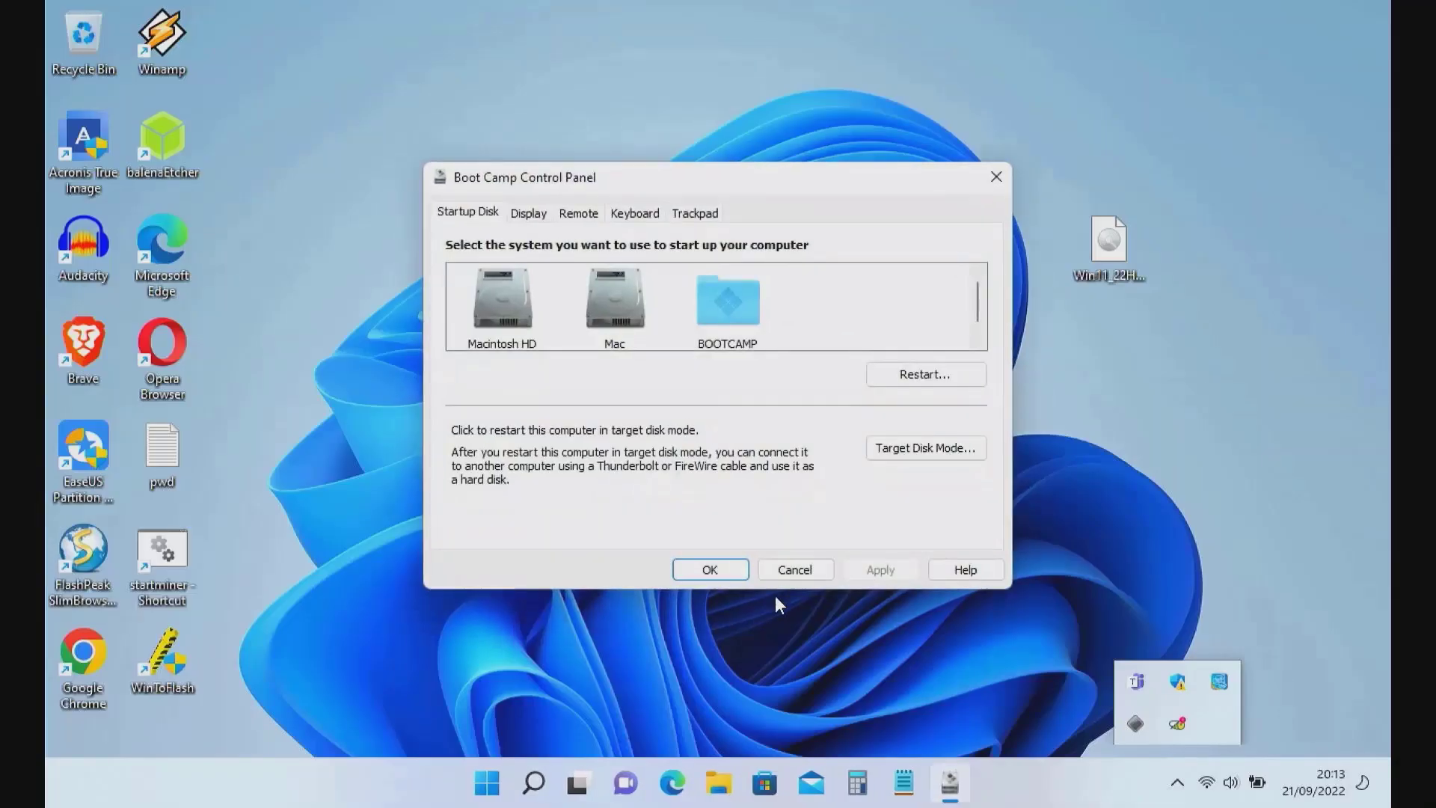
{"action": "left_click", "coordinate": [741, 318]}
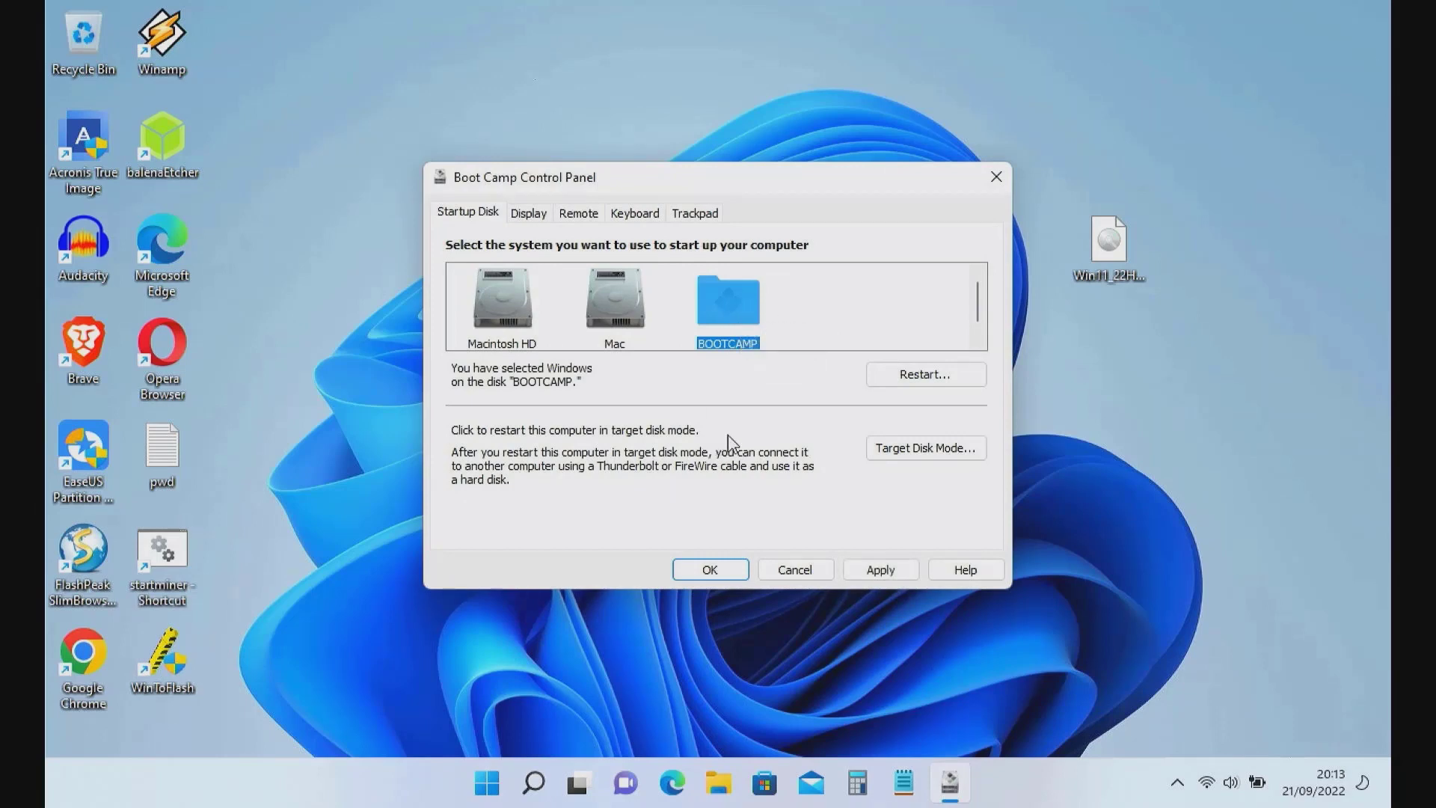
{"action": "left_click", "coordinate": [706, 571]}
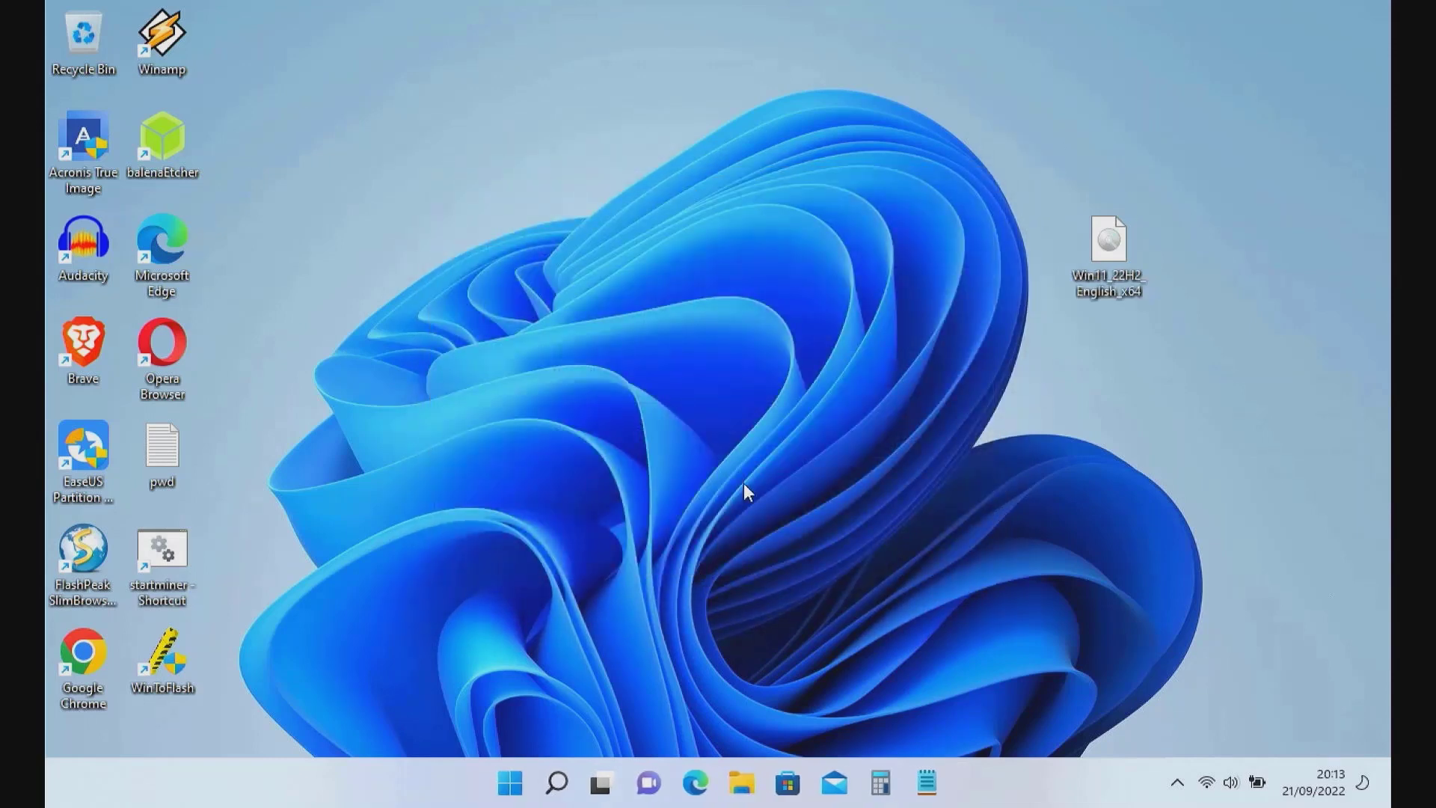
Extract the ISO with WinRAR into Win11_22H2_English_x64\ and drag that folder beside the ISO.
{"action": "right_click", "coordinate": [1106, 243]}
{"action": "left_click", "coordinate": [948, 549]}
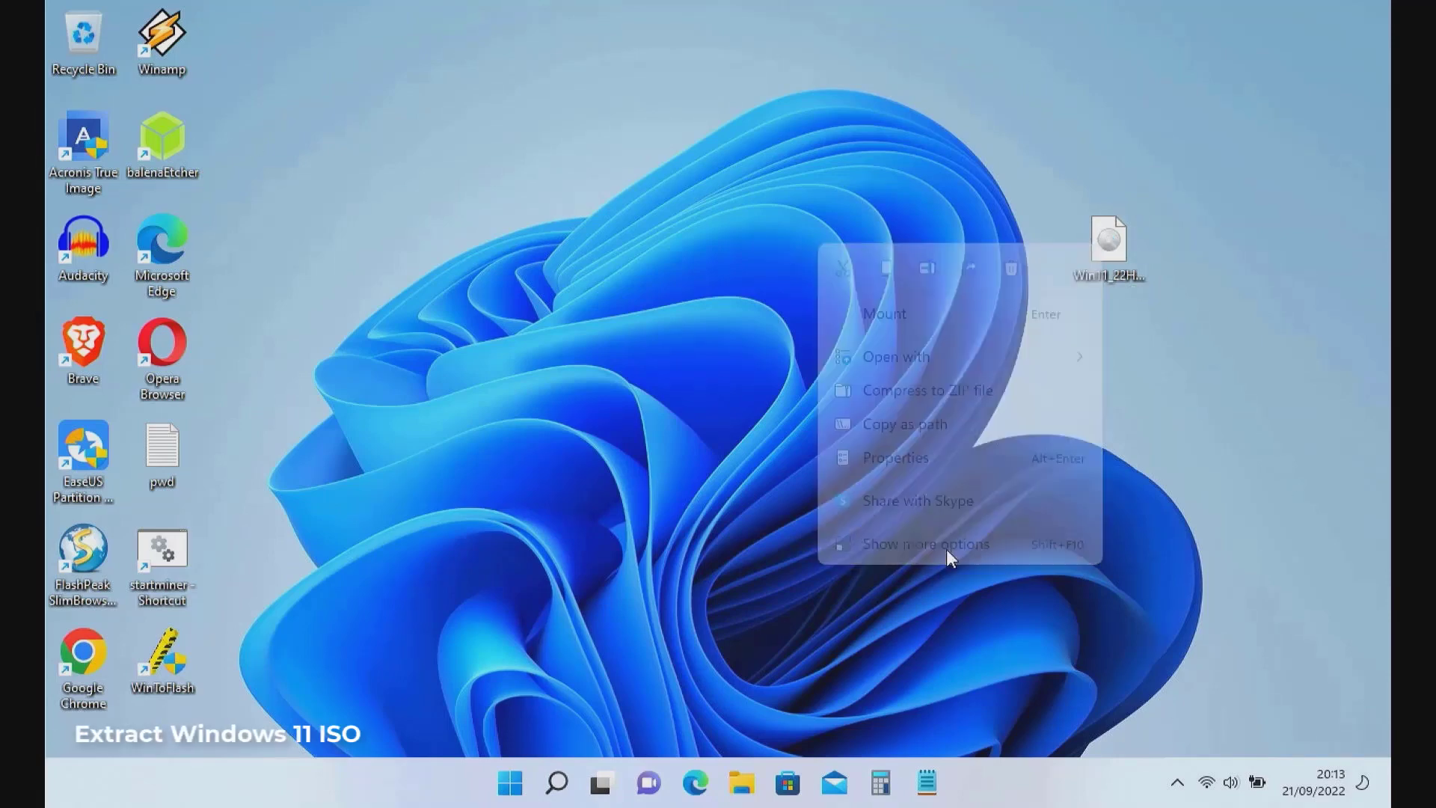
{"action": "left_click", "coordinate": [1068, 430]}
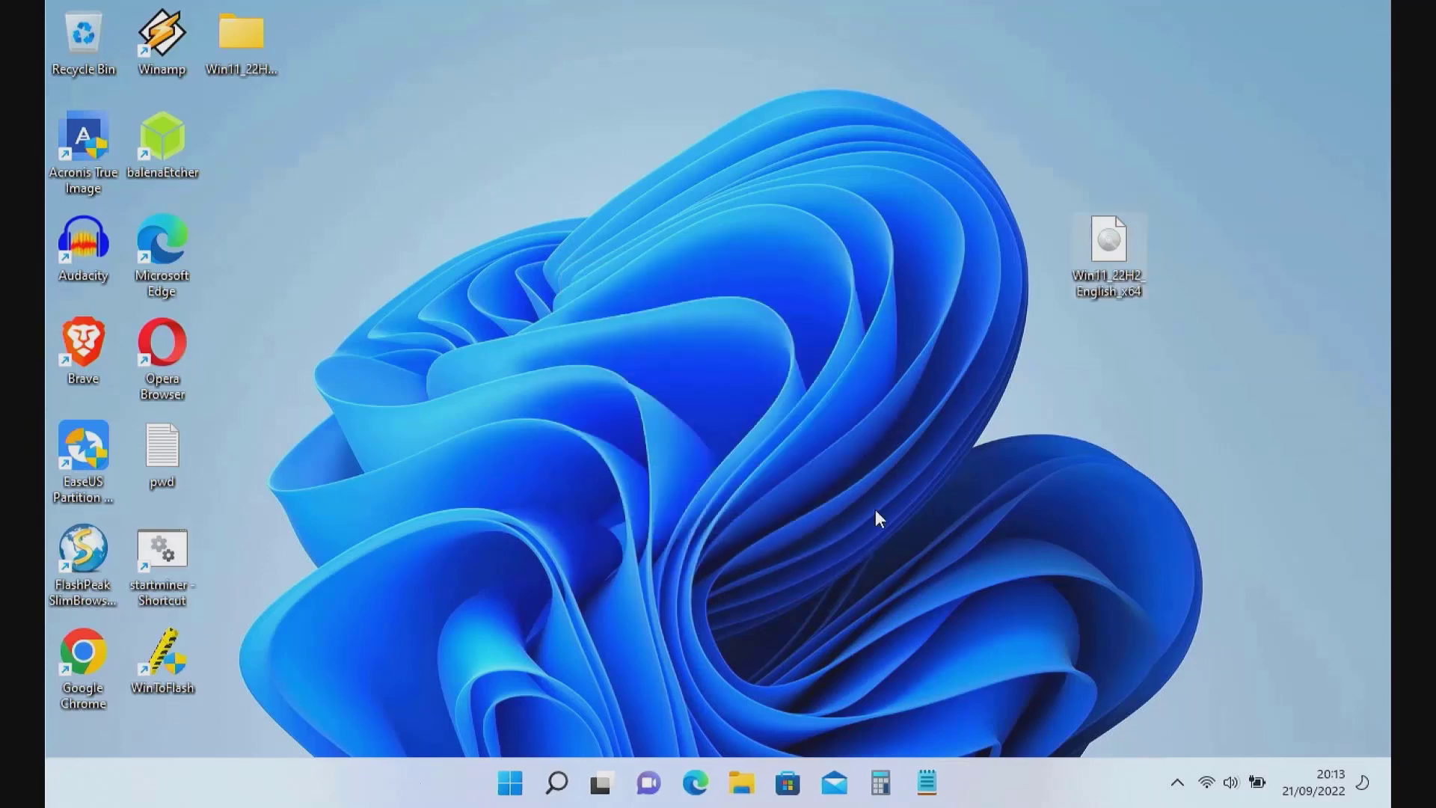
{"action": "left_click_drag", "start_coordinate": [236, 44], "coordinate": [926, 276]}
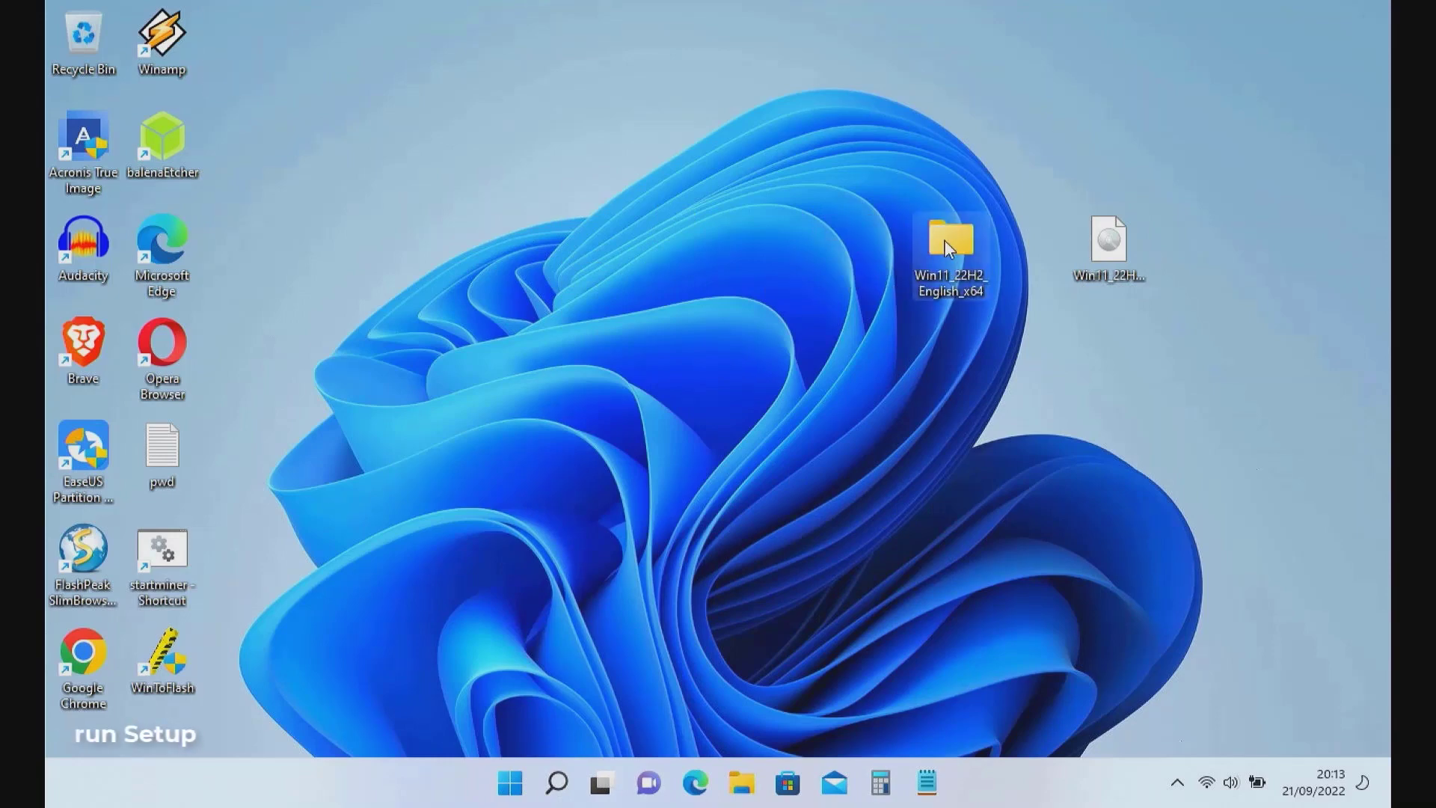
Launch setup from the Win11_22H2_English_x64 folder with administrator permission.
{"action": "left_click", "coordinate": [965, 247]}
{"action": "key", "text": "Return"}
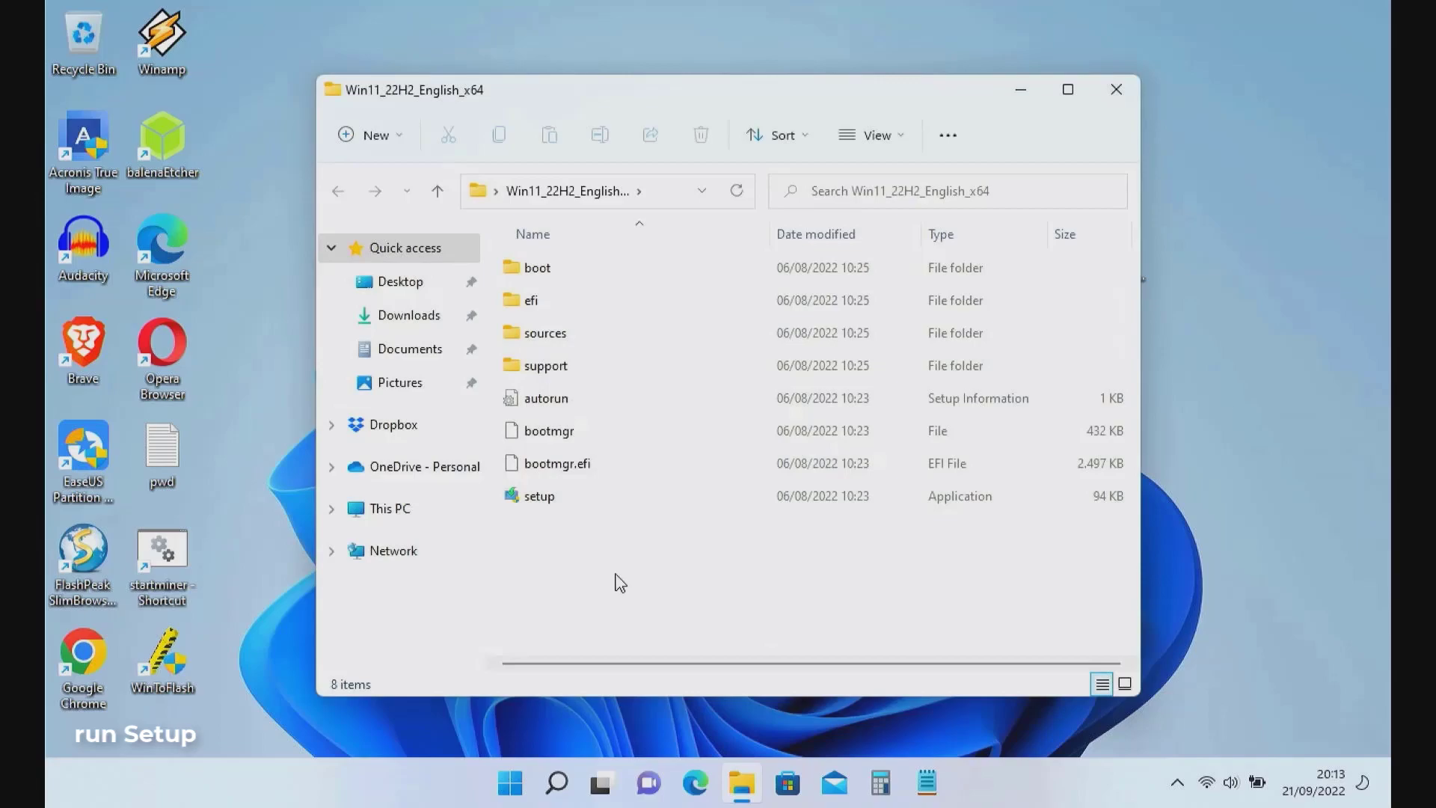
{"action": "double_click", "coordinate": [556, 499]}
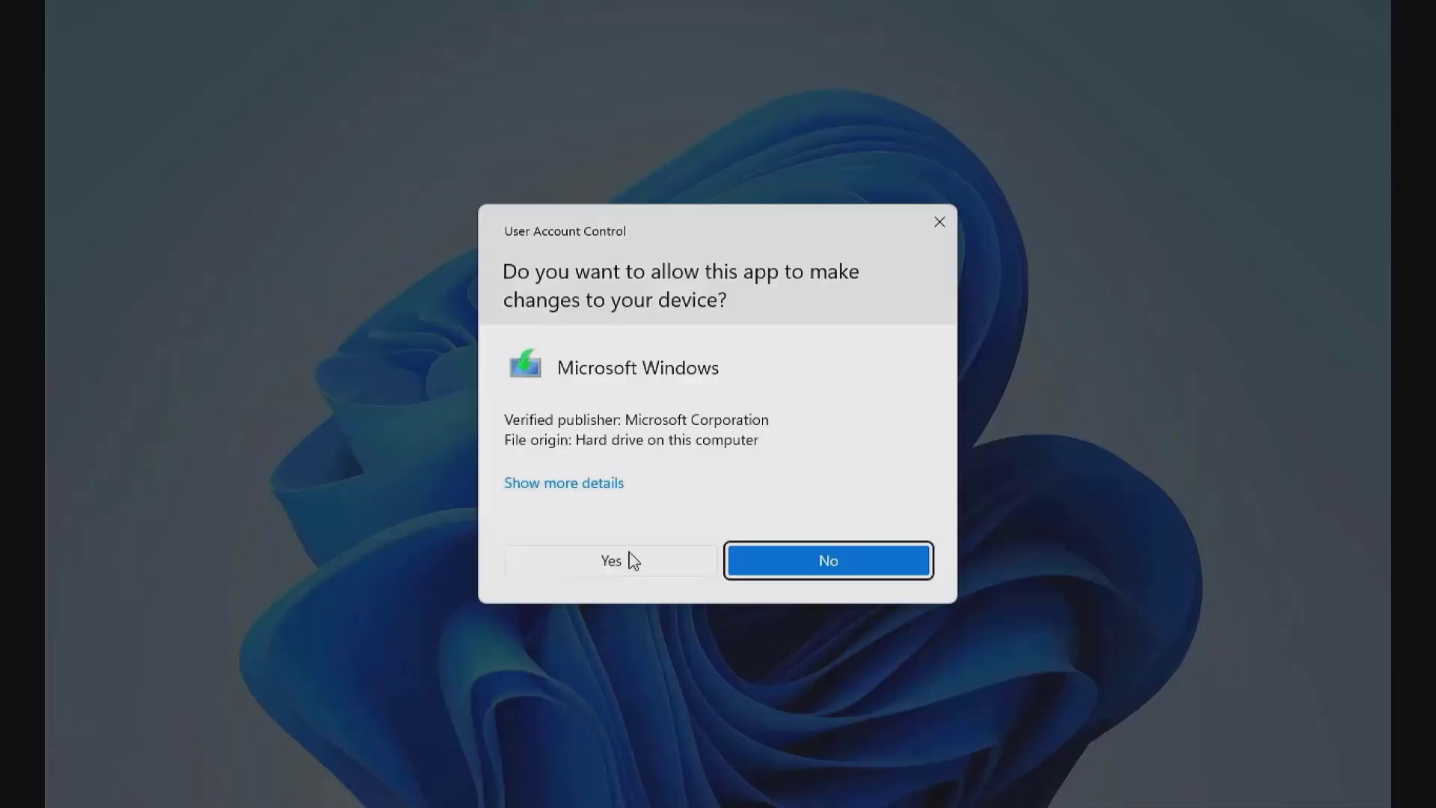
{"action": "left_click", "coordinate": [631, 561]}
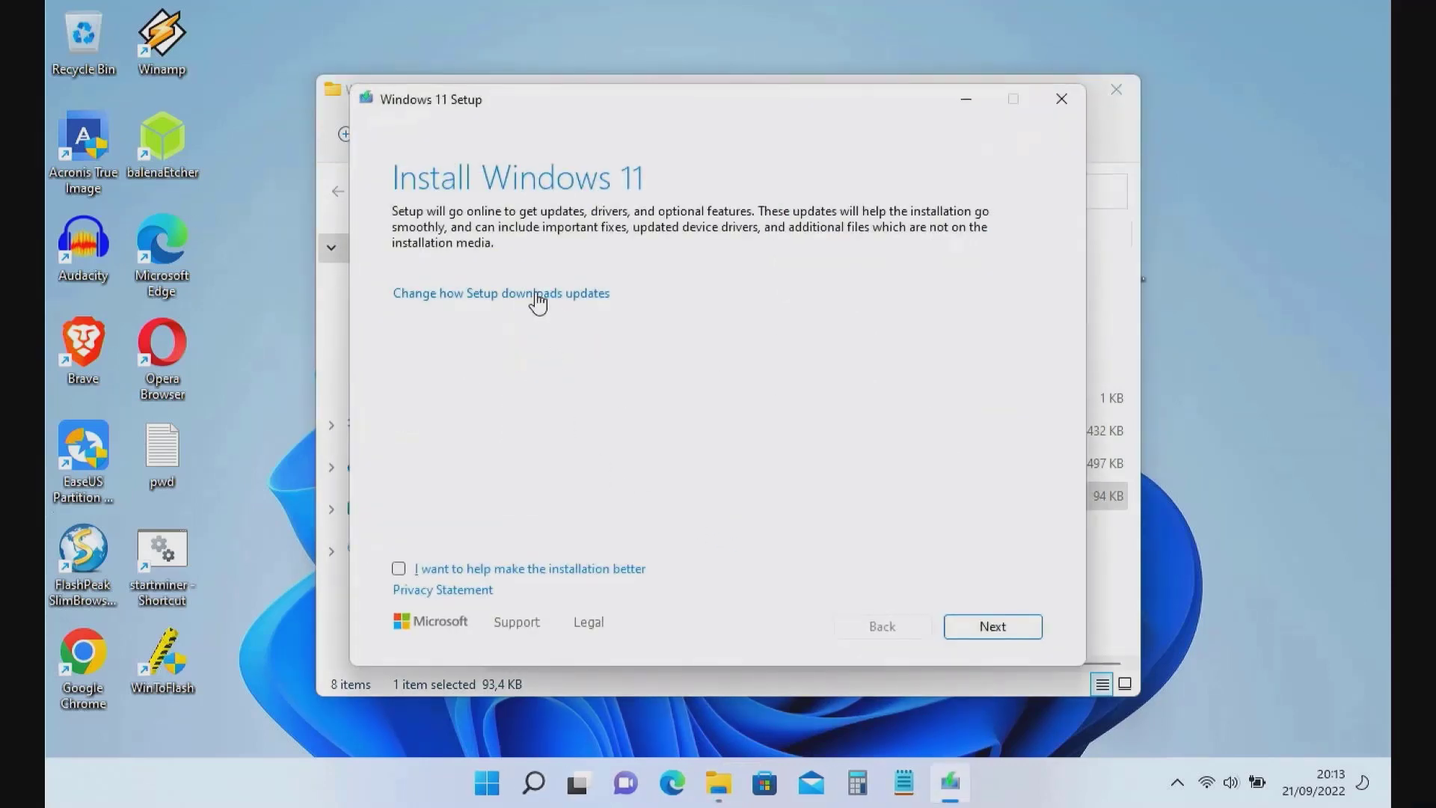
Skip downloading updates, run the compatibility check, and close setup after the processor, TPM 2.0 and Secure Boot failure.
{"action": "left_click", "coordinate": [587, 294]}
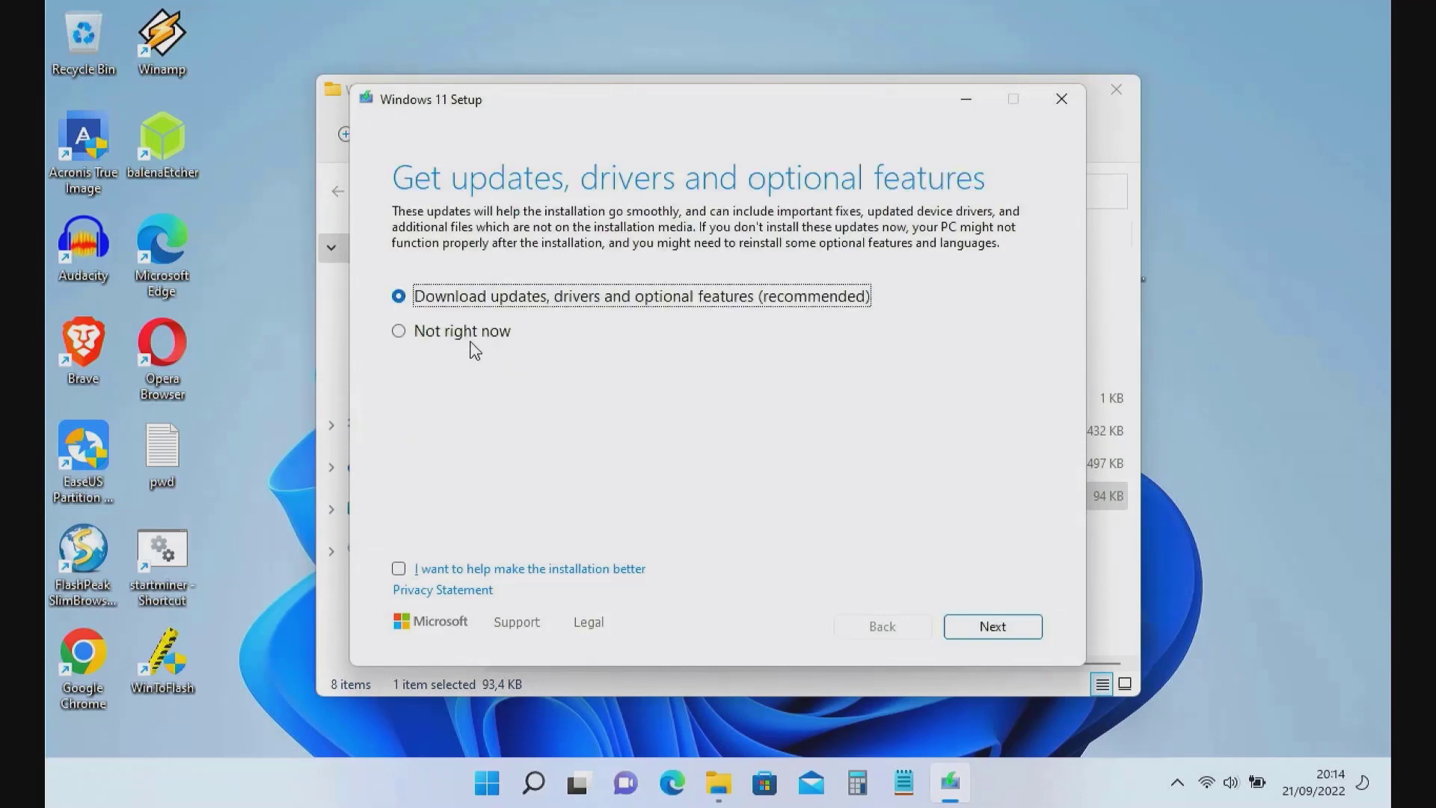
{"action": "left_click", "coordinate": [443, 340]}
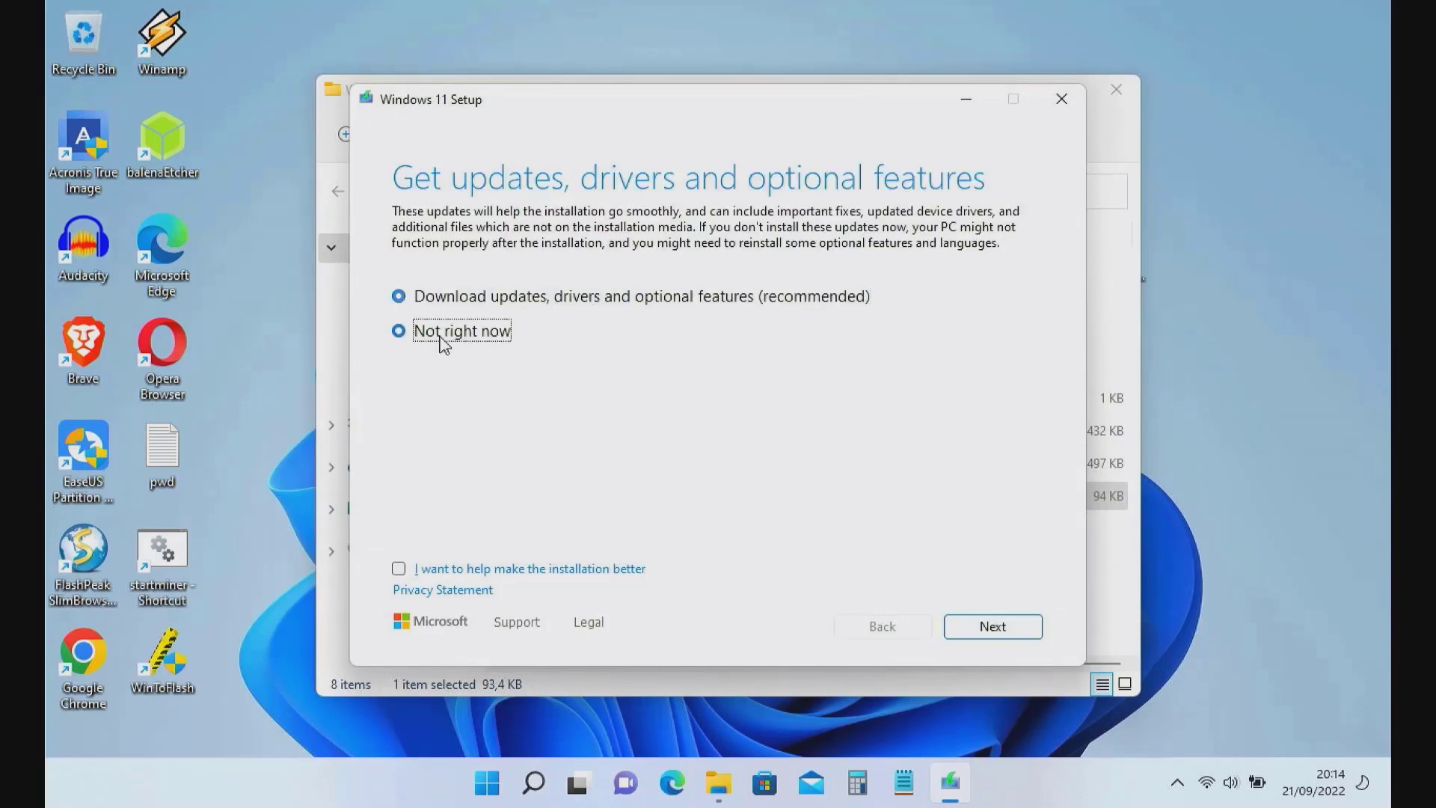
{"action": "left_click", "coordinate": [994, 625]}
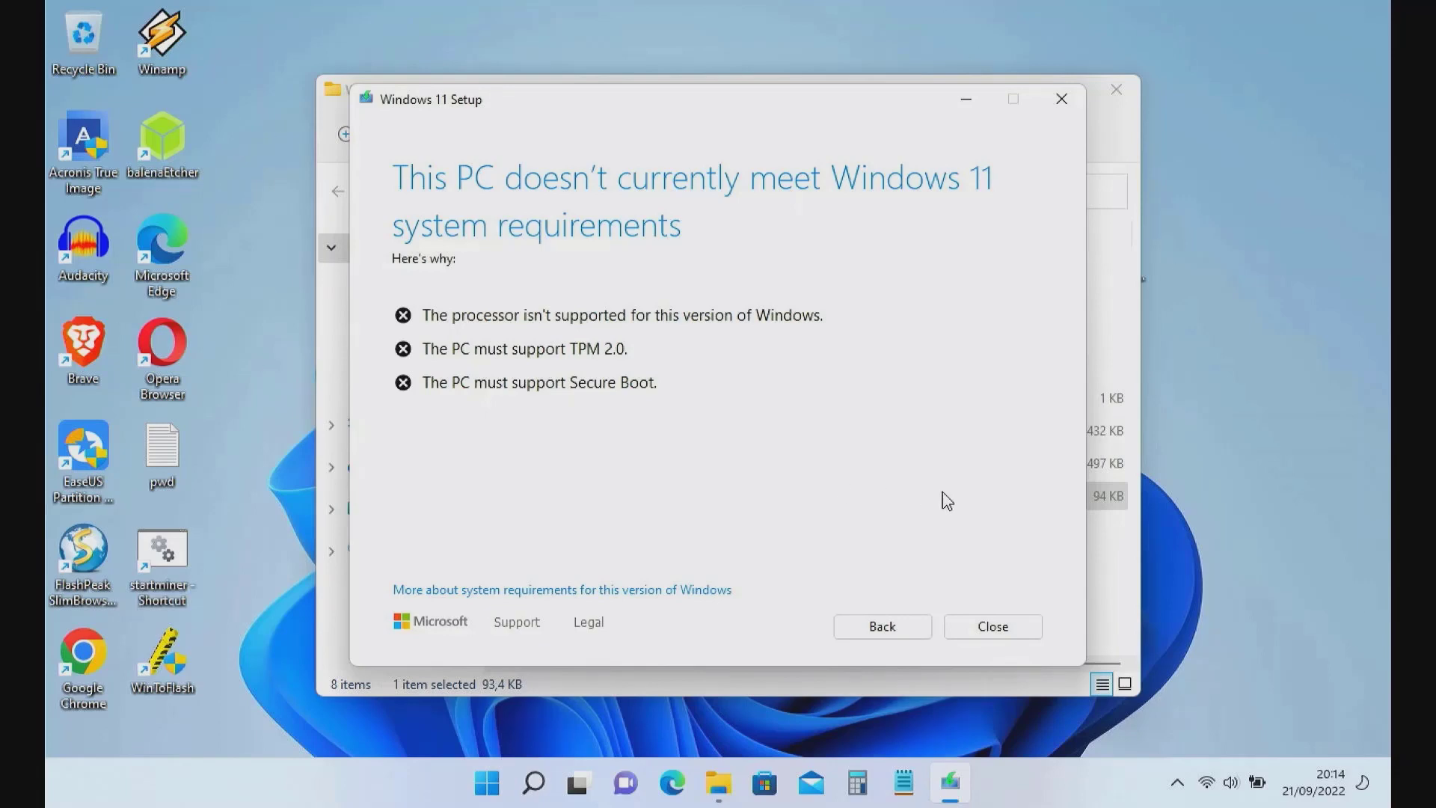
{"action": "left_click", "coordinate": [1017, 628]}
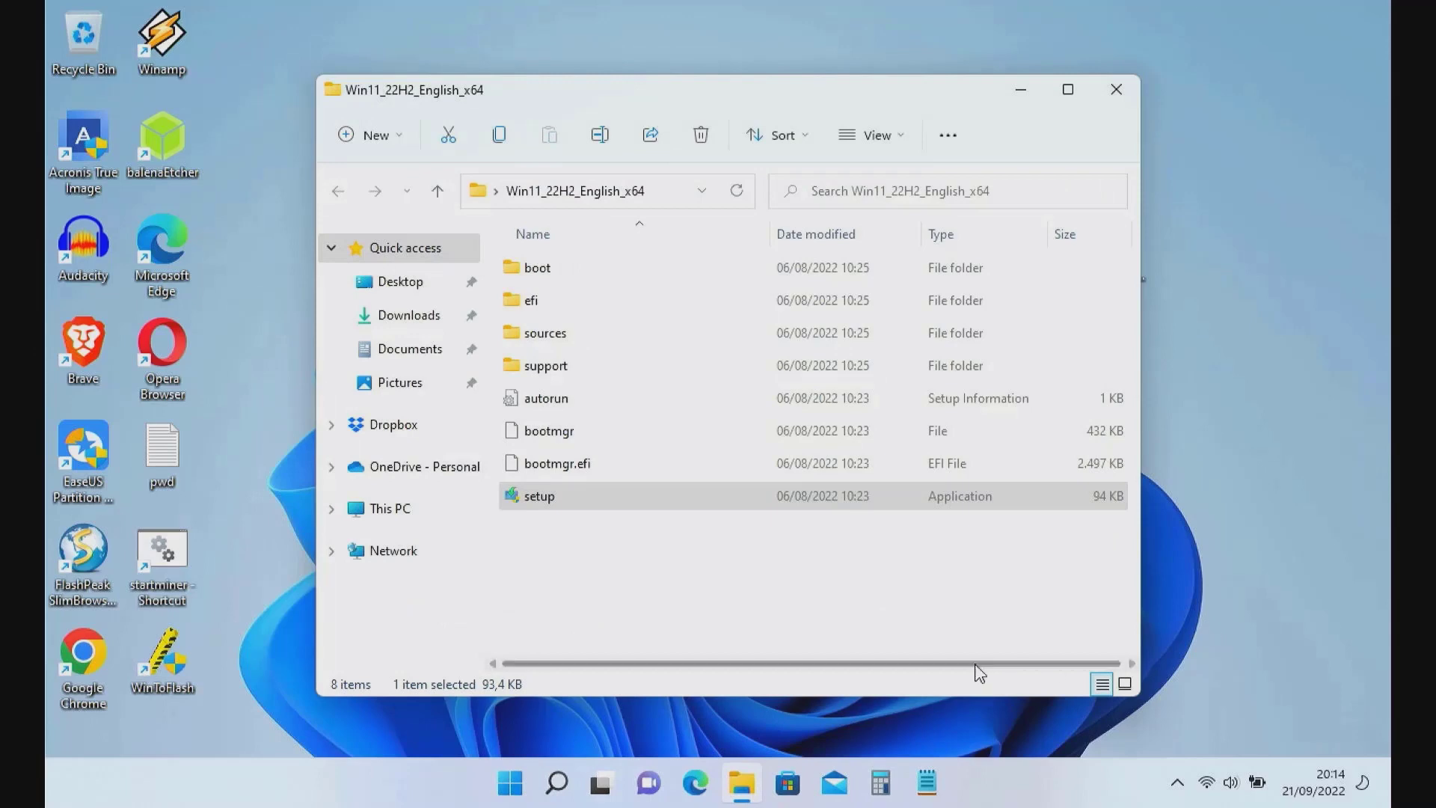
Open the sources folder and scroll down to appraiserres.dll.
{"action": "left_click", "coordinate": [716, 585]}
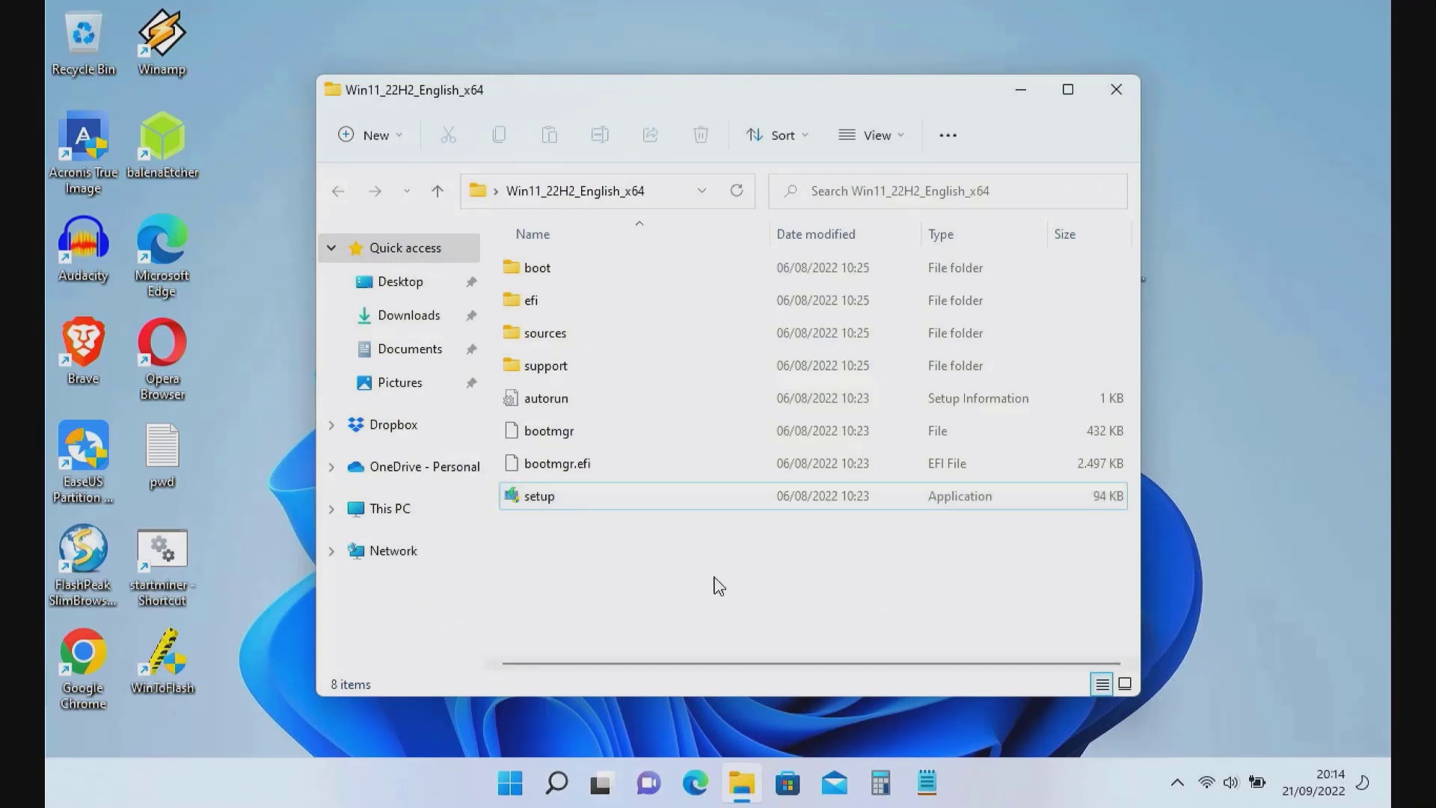
{"action": "double_click", "coordinate": [559, 334]}
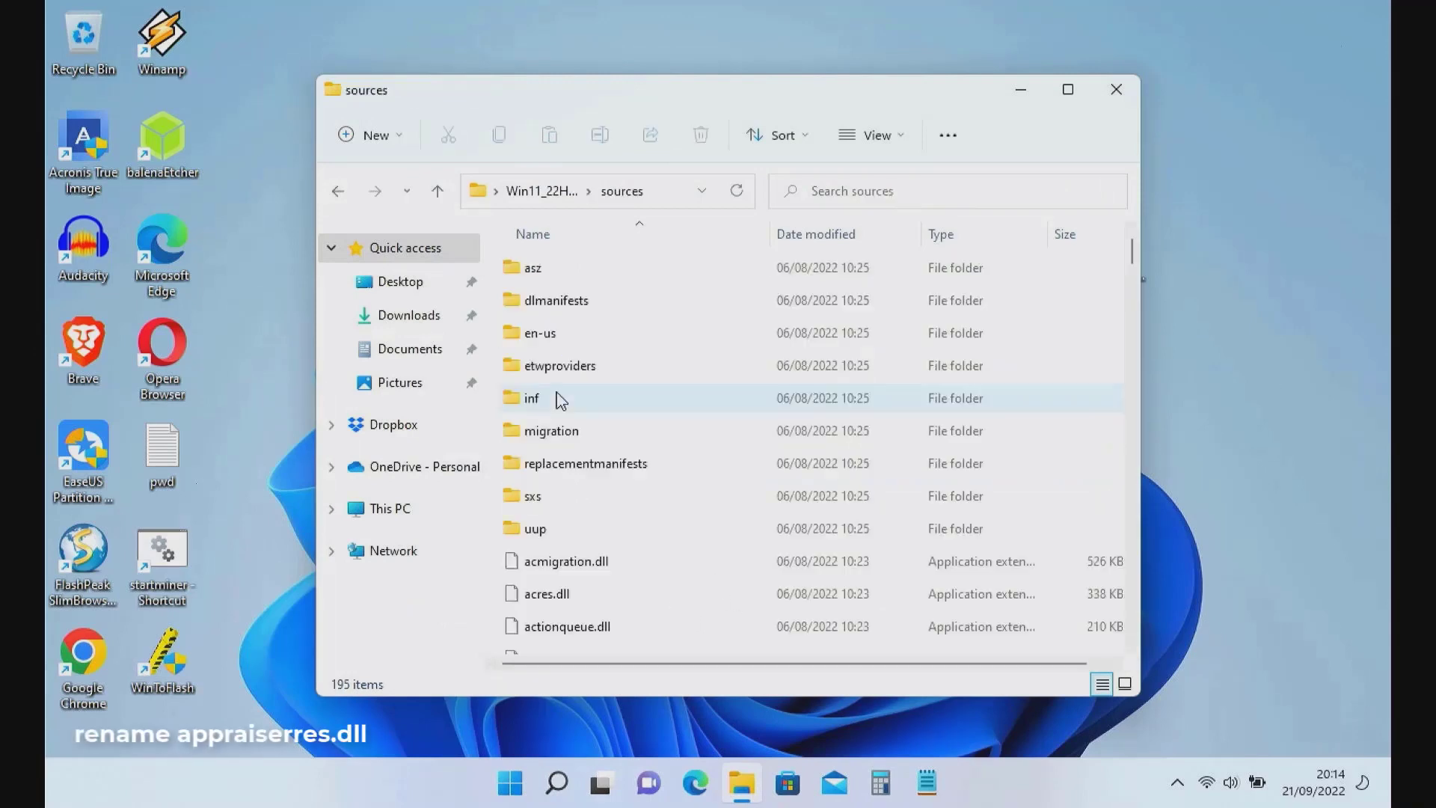
{"action": "scroll", "coordinate": [762, 490], "scroll_direction": "down", "scroll_amount": 4}
{"action": "scroll", "coordinate": [763, 492], "scroll_direction": "down", "scroll_amount": 2}
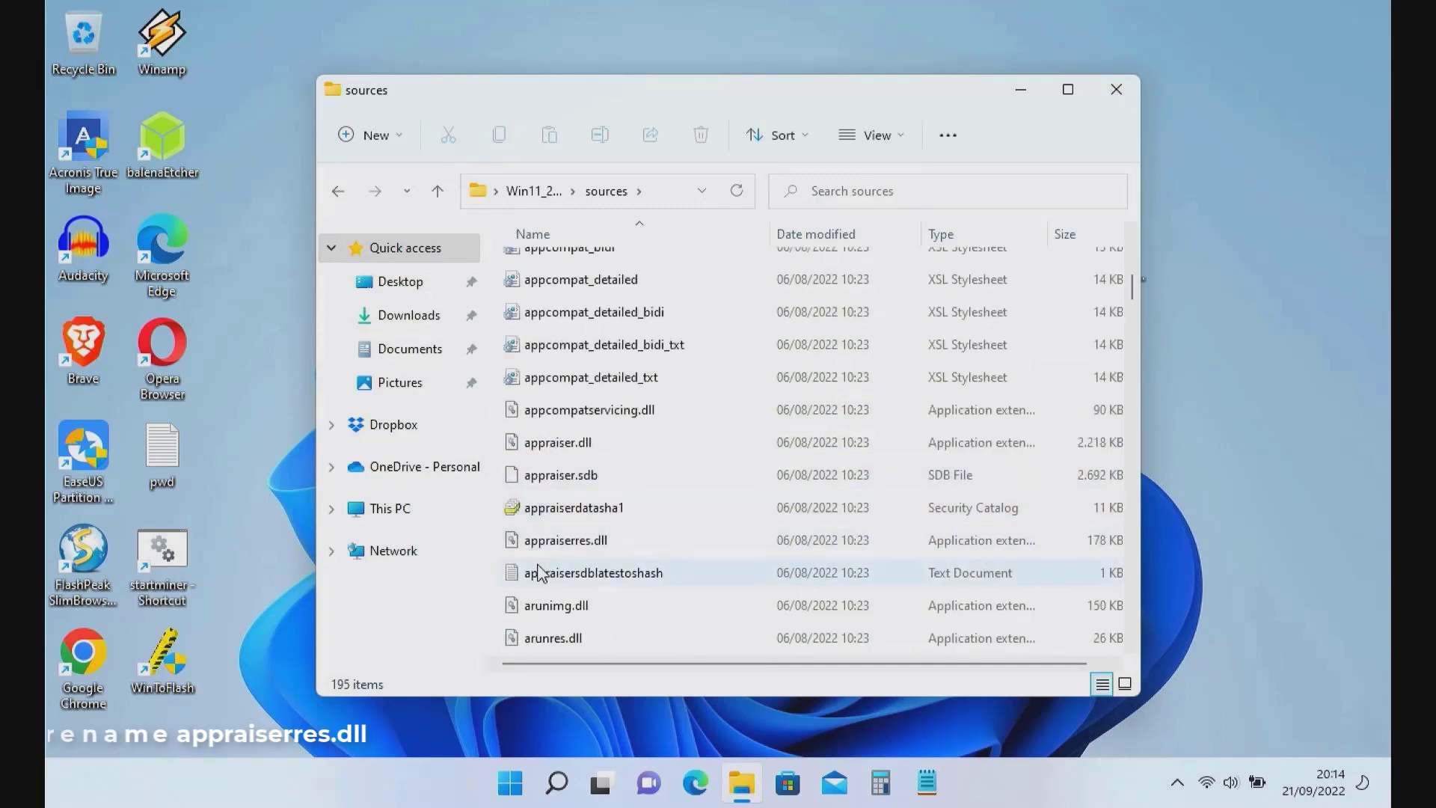
{"action": "scroll", "coordinate": [560, 544], "scroll_direction": "down", "scroll_amount": 1}
Rename appraiserres.dll to appraiserresback.dll, then go back to the Win11_22H2_English_x64 folder.
{"action": "left_click", "coordinate": [568, 443]}
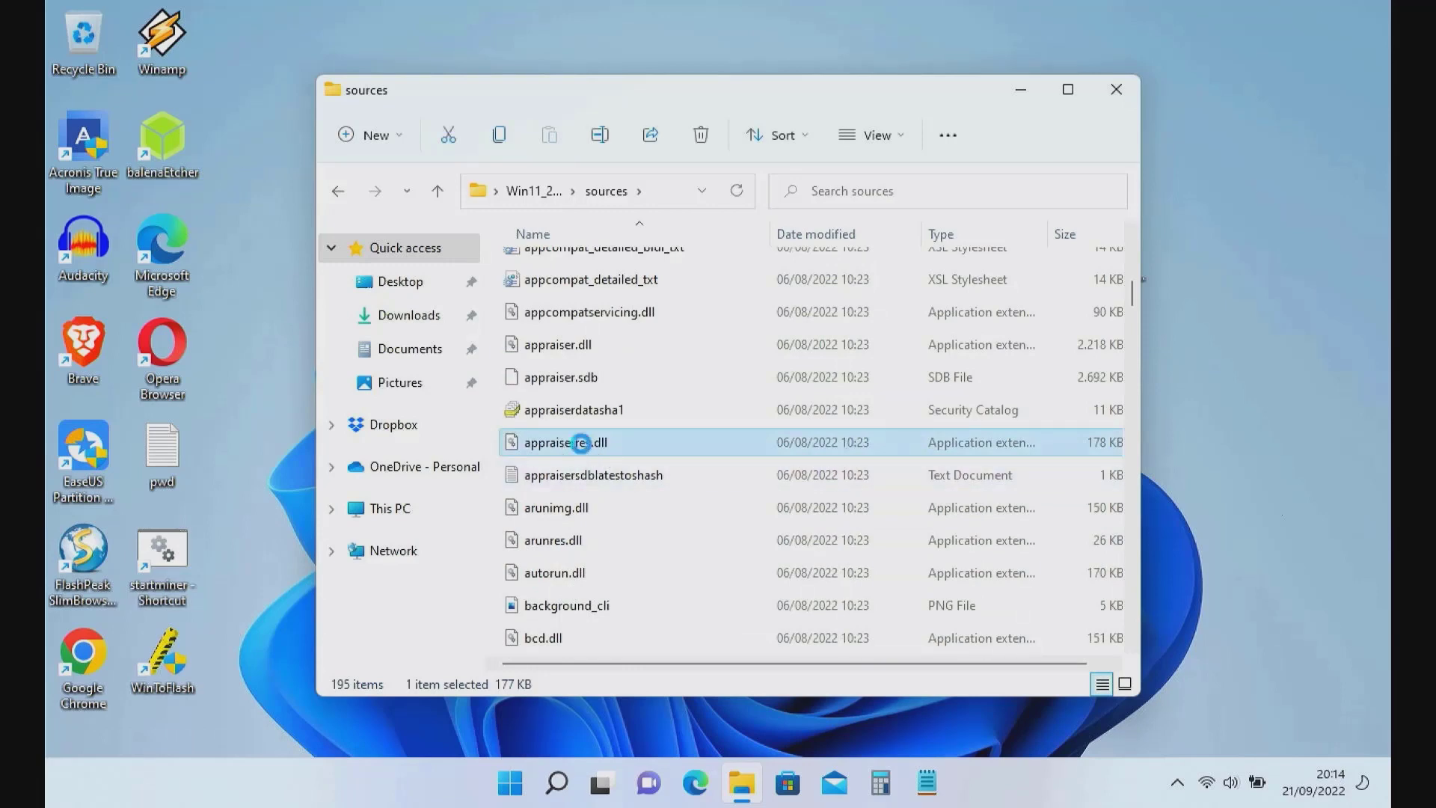
{"action": "right_click", "coordinate": [583, 446]}
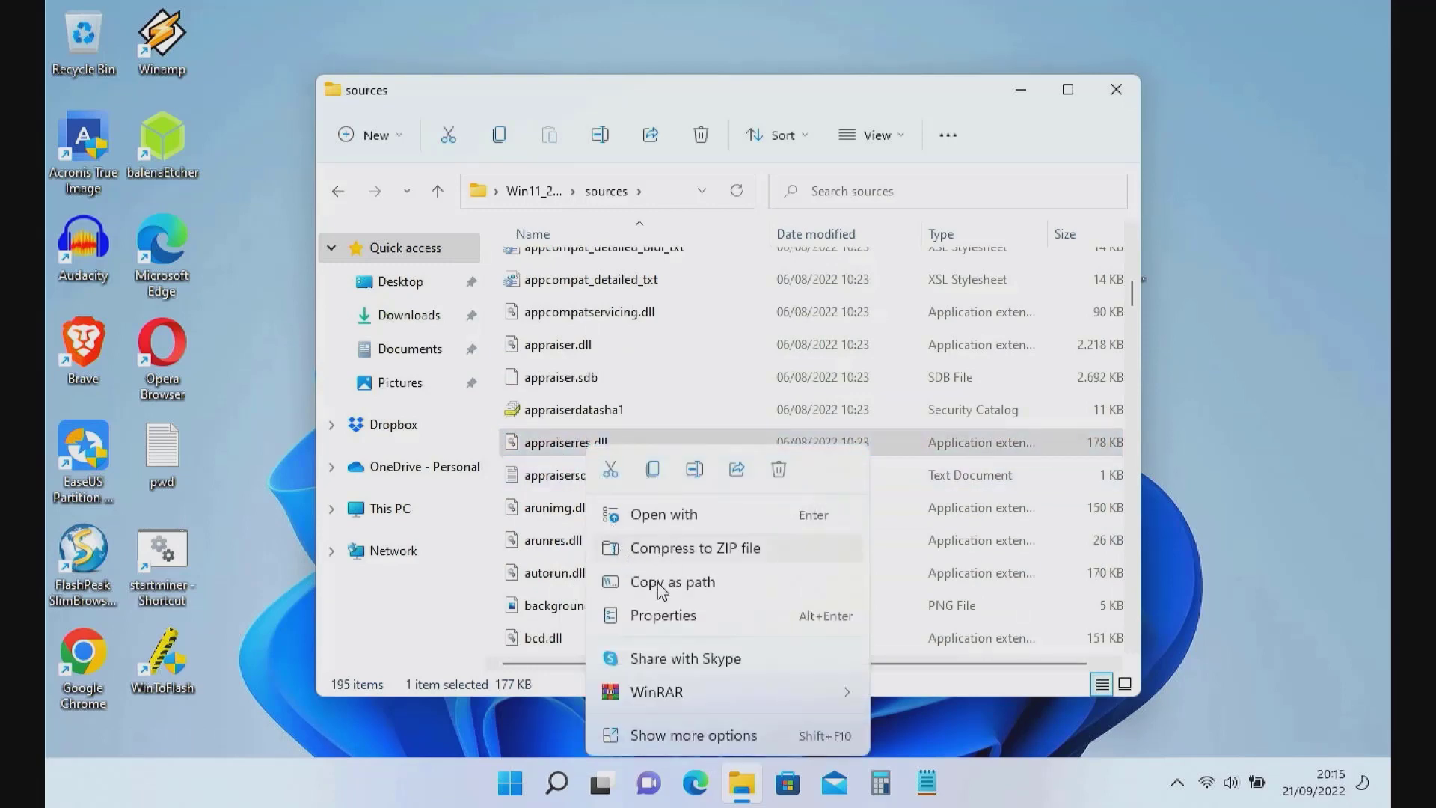
{"action": "left_click", "coordinate": [653, 734]}
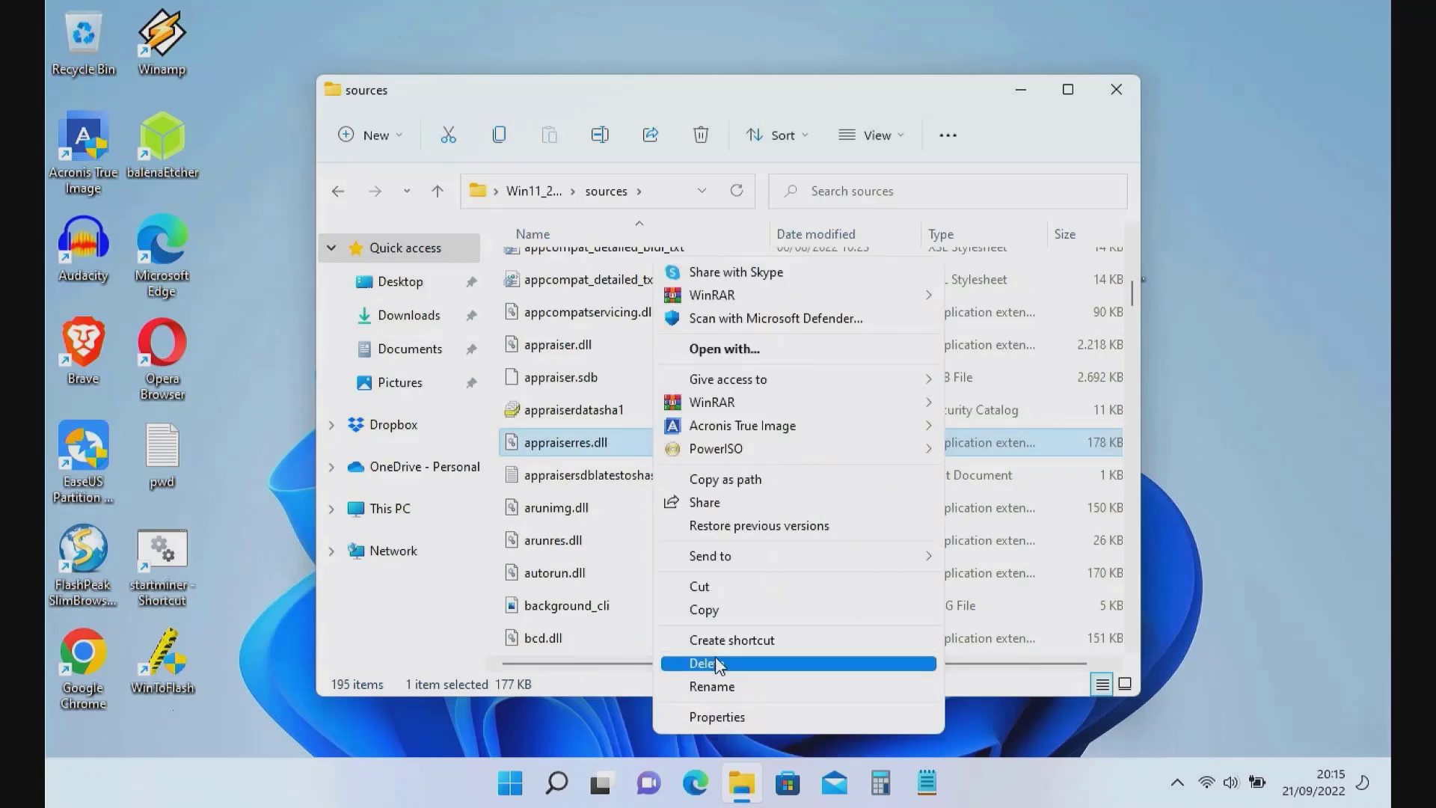
{"action": "left_click", "coordinate": [715, 686]}
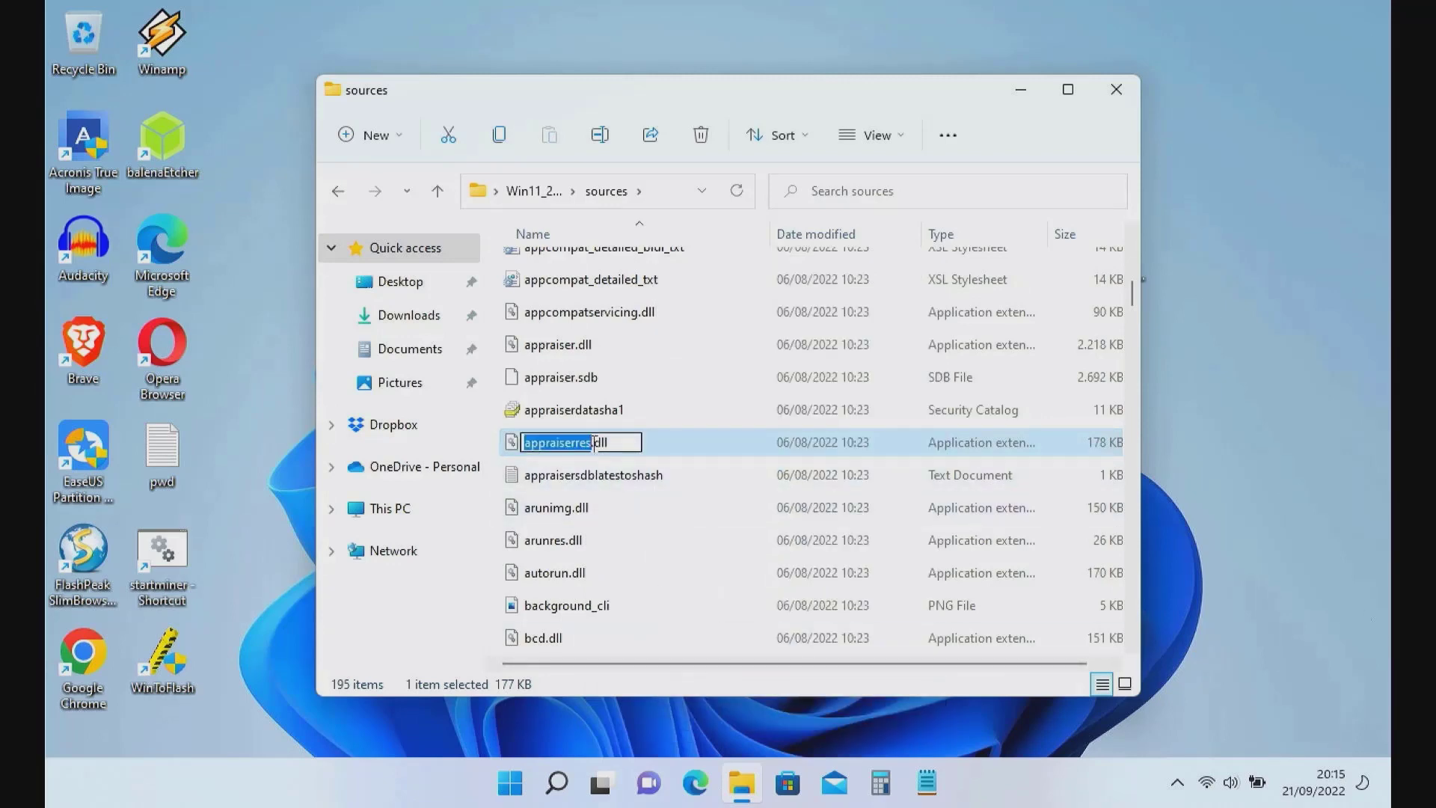
{"action": "left_click", "coordinate": [592, 442]}
{"action": "type", "text": "bac"}
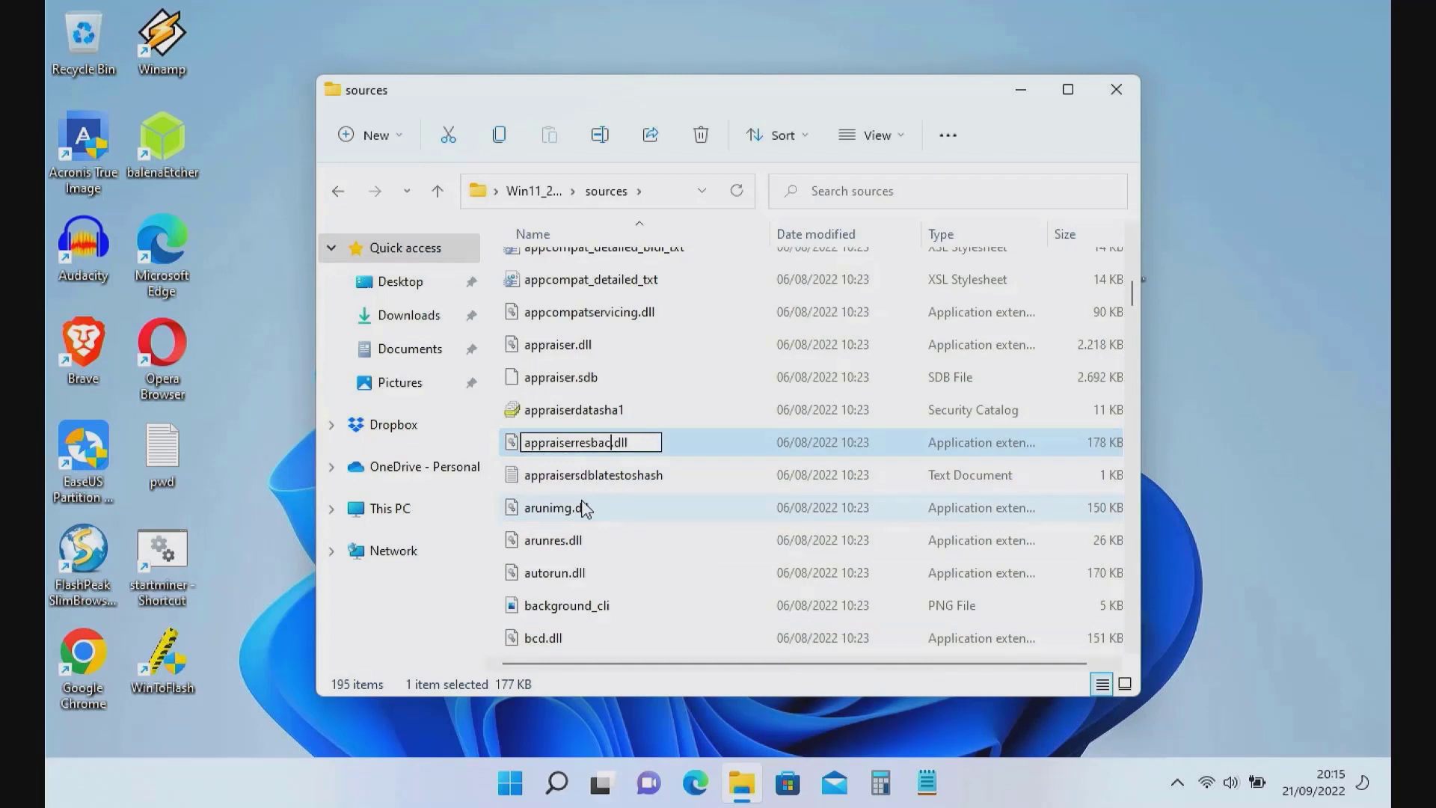
{"action": "type", "text": "k"}
{"action": "key", "text": "Return"}
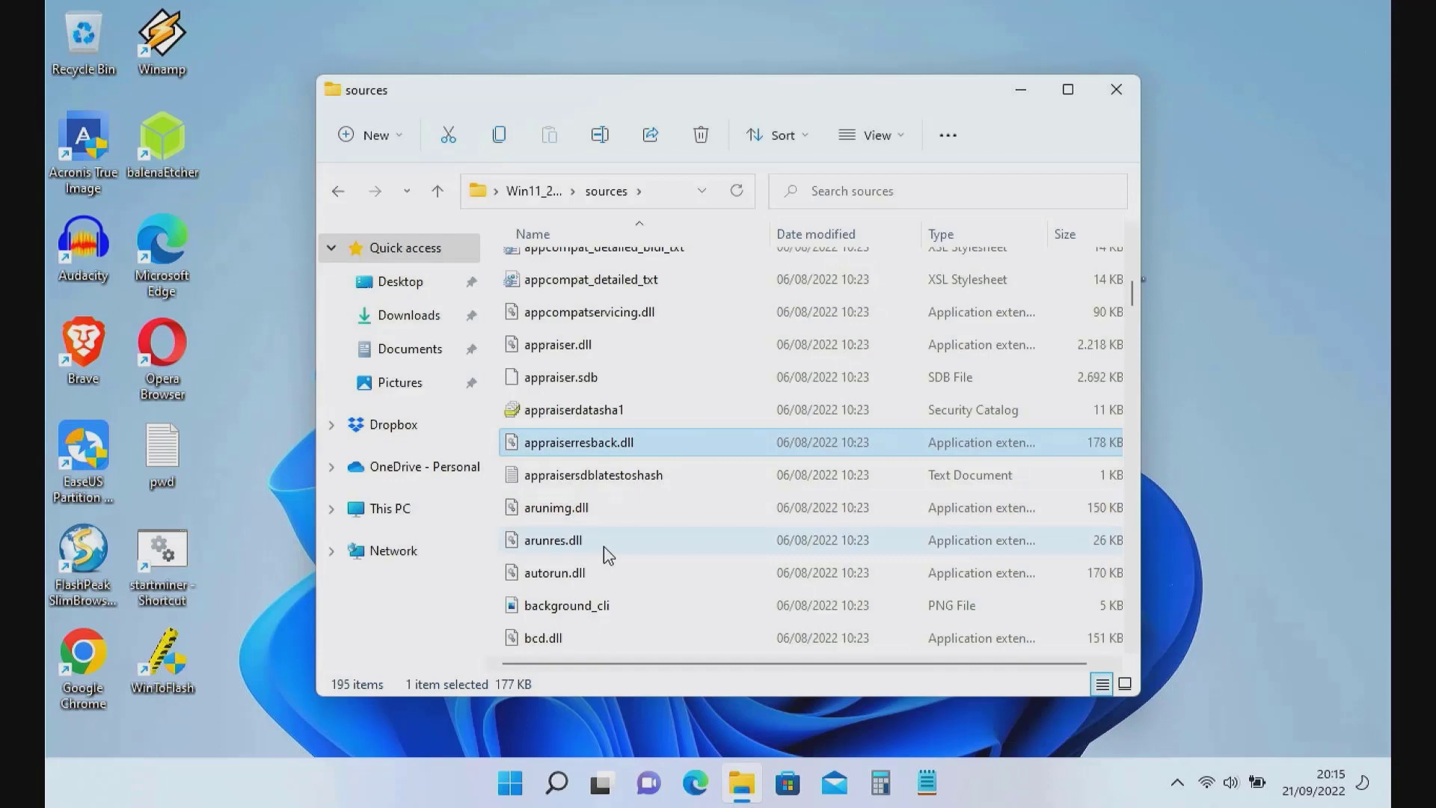
{"action": "mouse_move", "coordinate": [627, 554]}
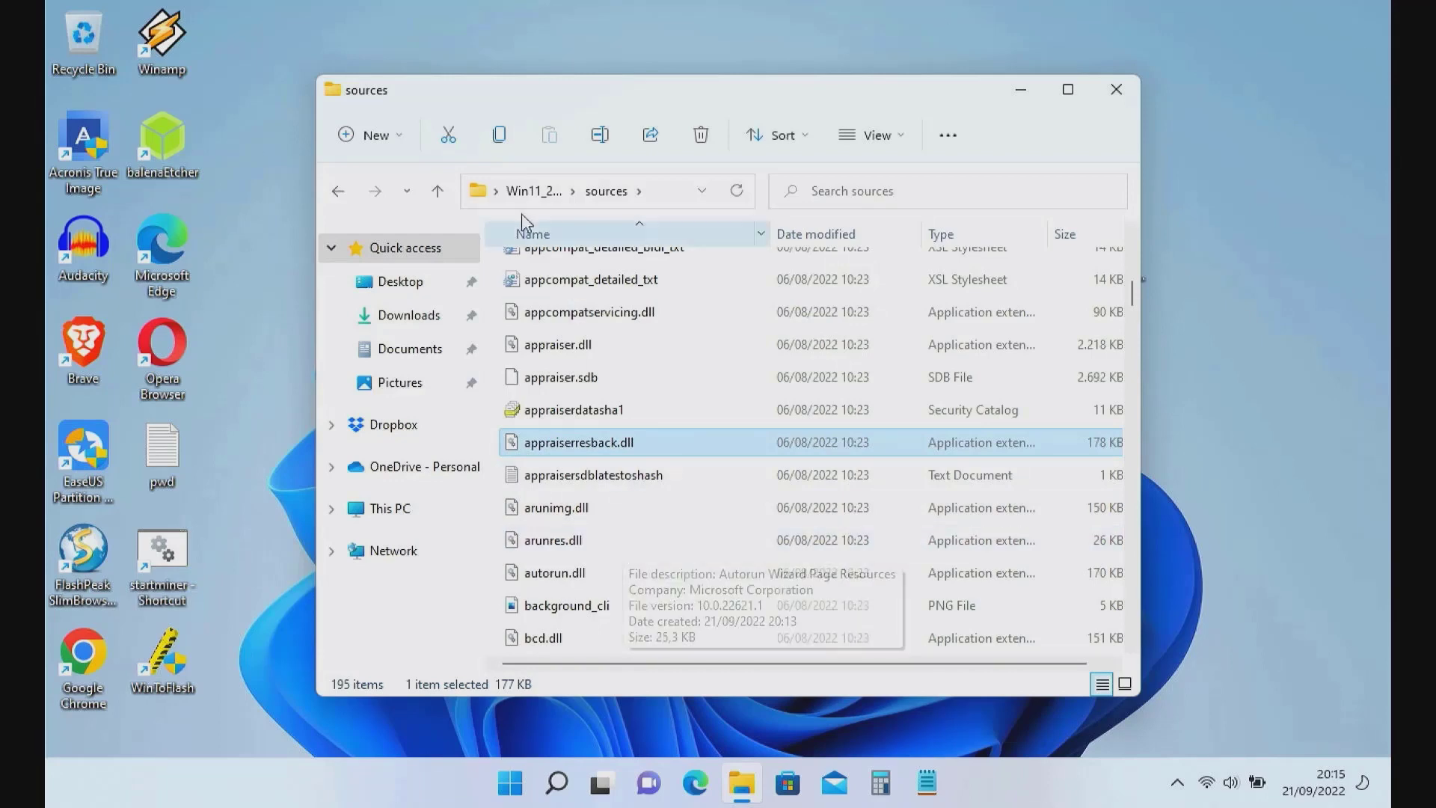
{"action": "left_click", "coordinate": [340, 192]}
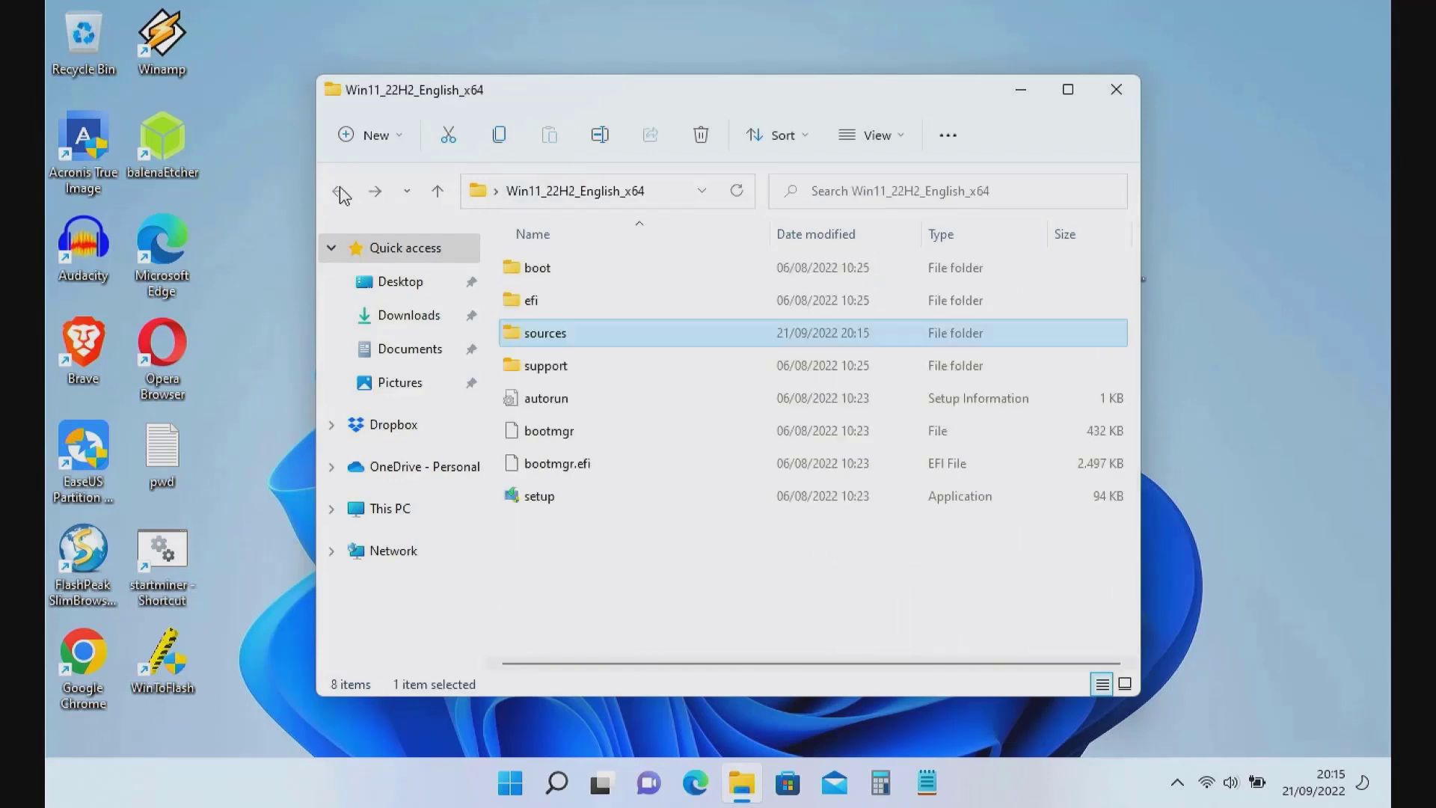
Launch the Windows 11 setup program with administrator rights.
{"action": "left_click", "coordinate": [646, 586]}
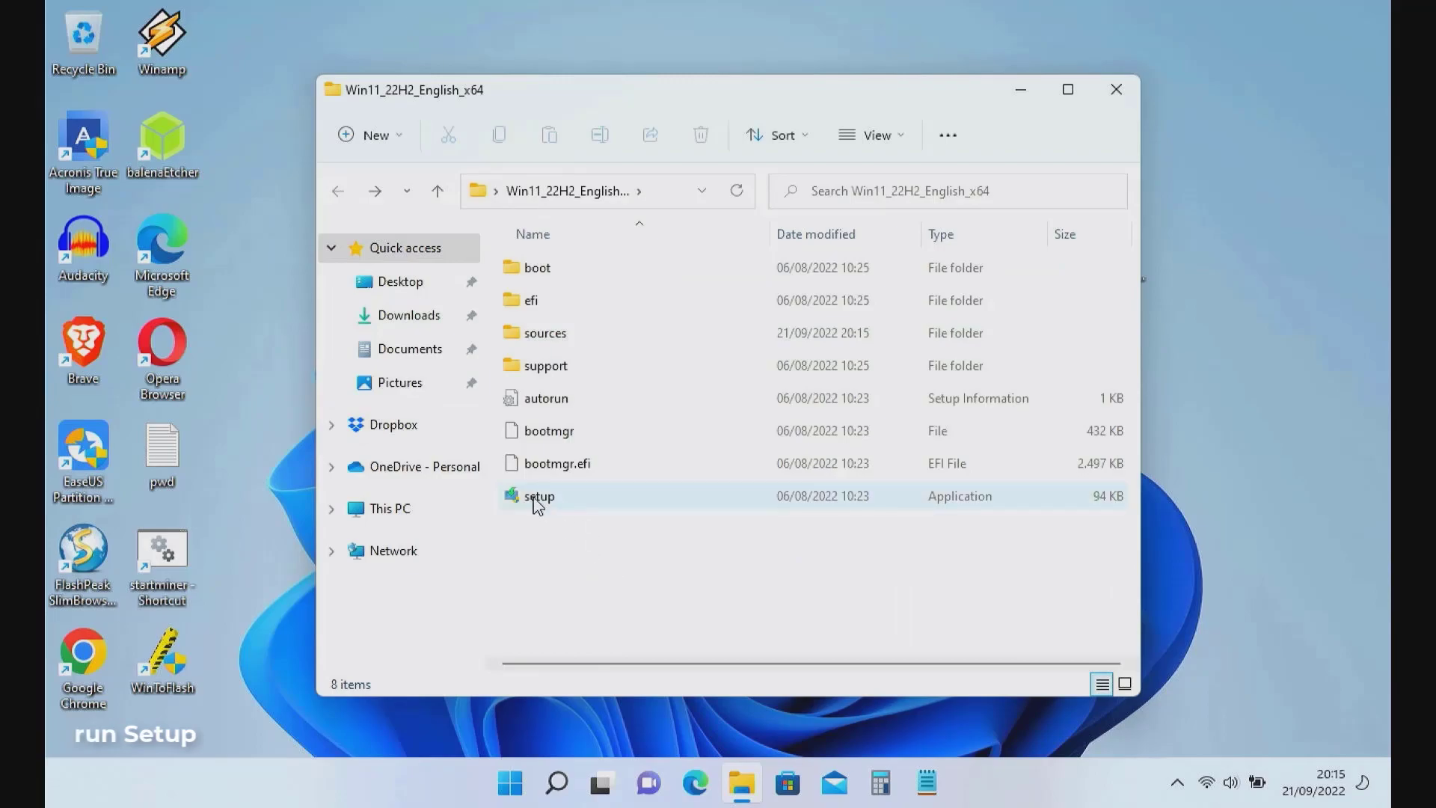
{"action": "double_click", "coordinate": [554, 500]}
{"action": "left_click", "coordinate": [651, 568]}
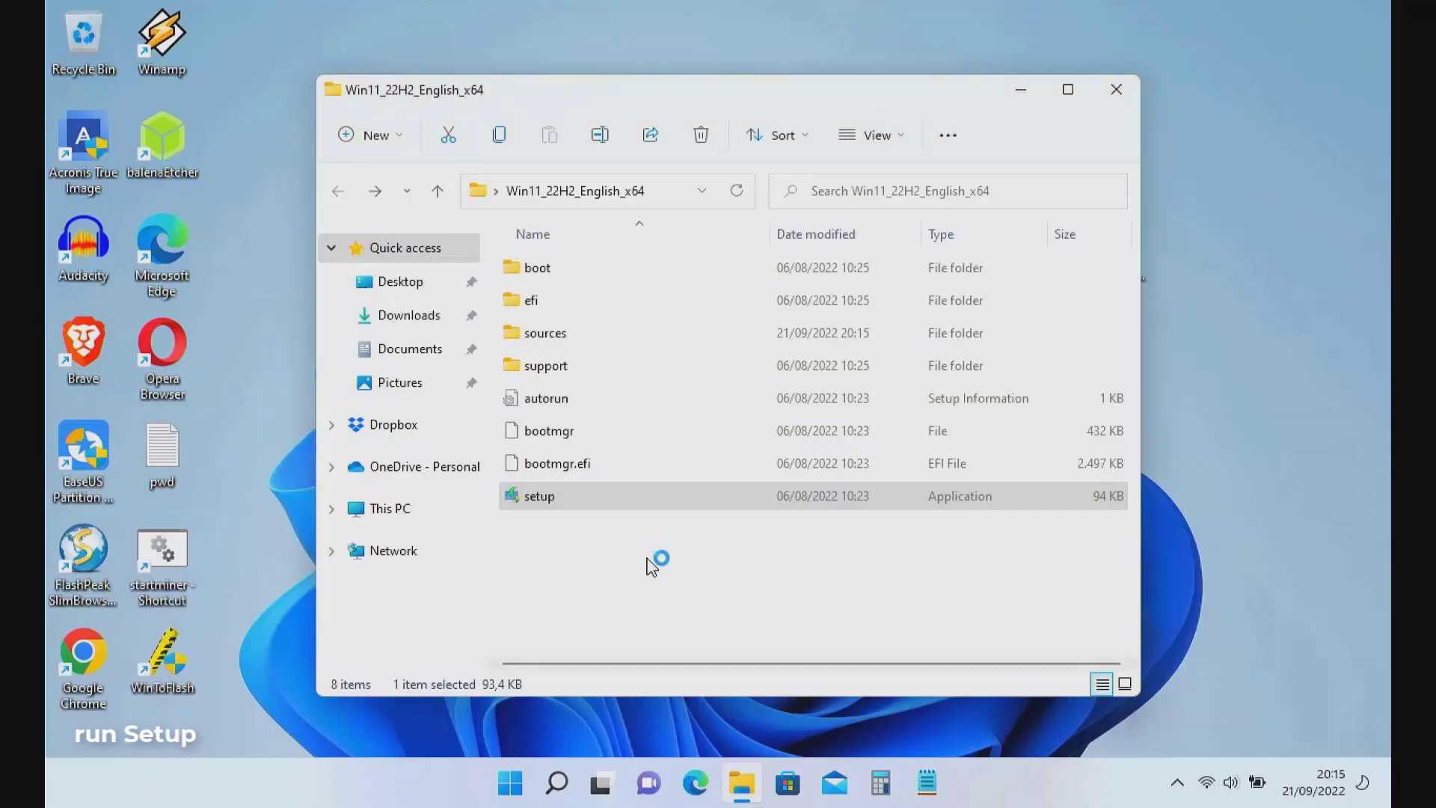
{"action": "left_click", "coordinate": [1021, 89]}
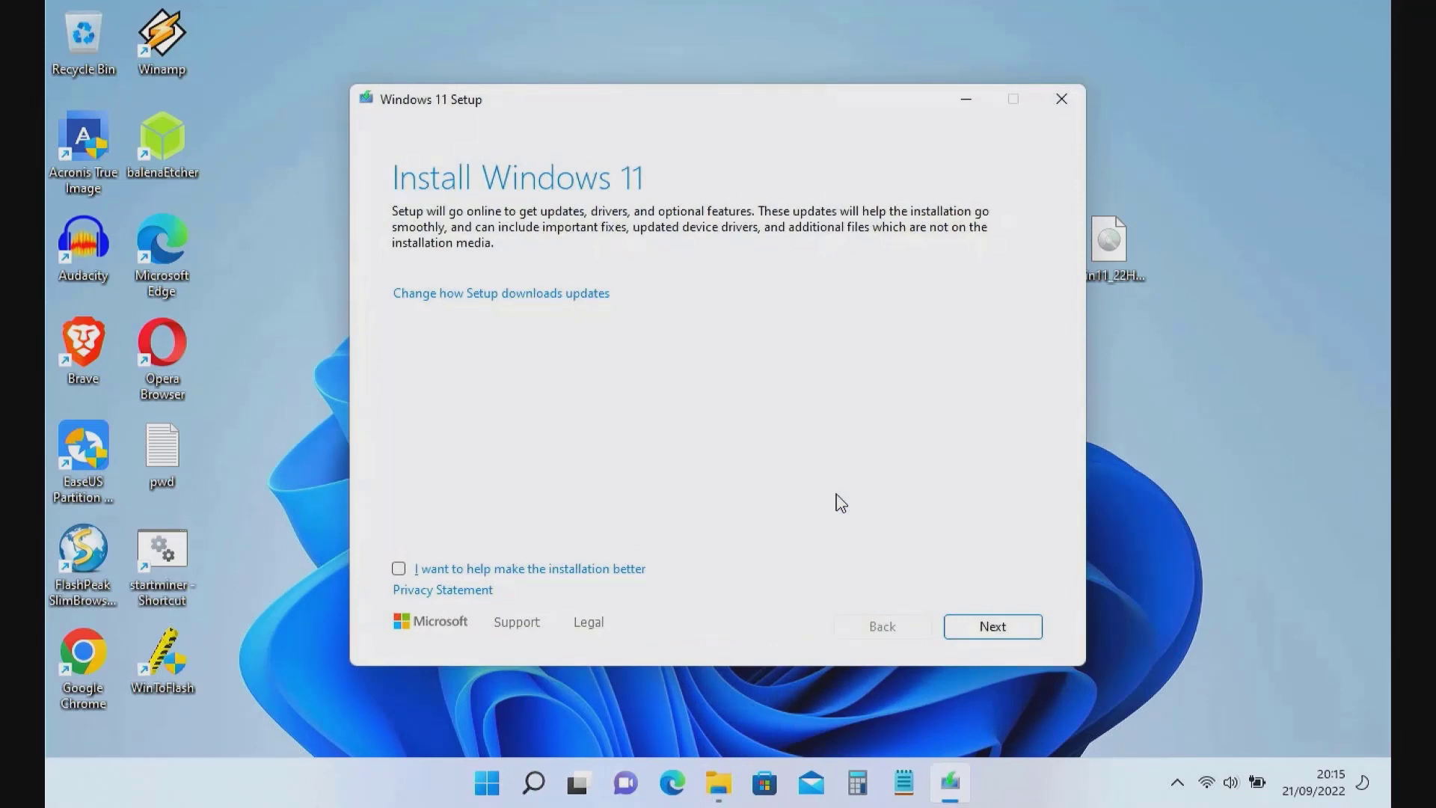
Choose 'Not right now' for updates, continue, and close Setup after the compatibility error.
{"action": "left_click", "coordinate": [553, 296]}
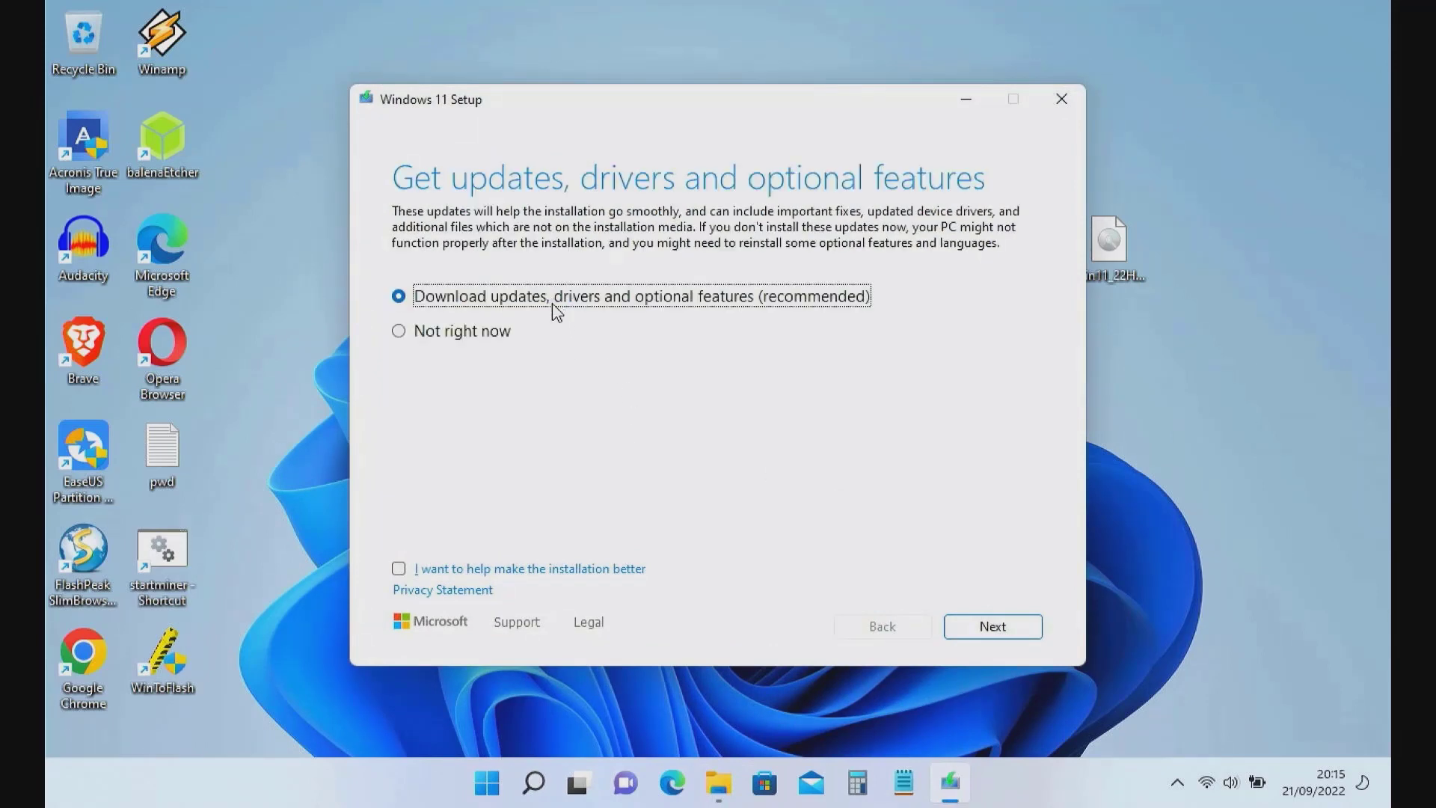
{"action": "left_click", "coordinate": [420, 333]}
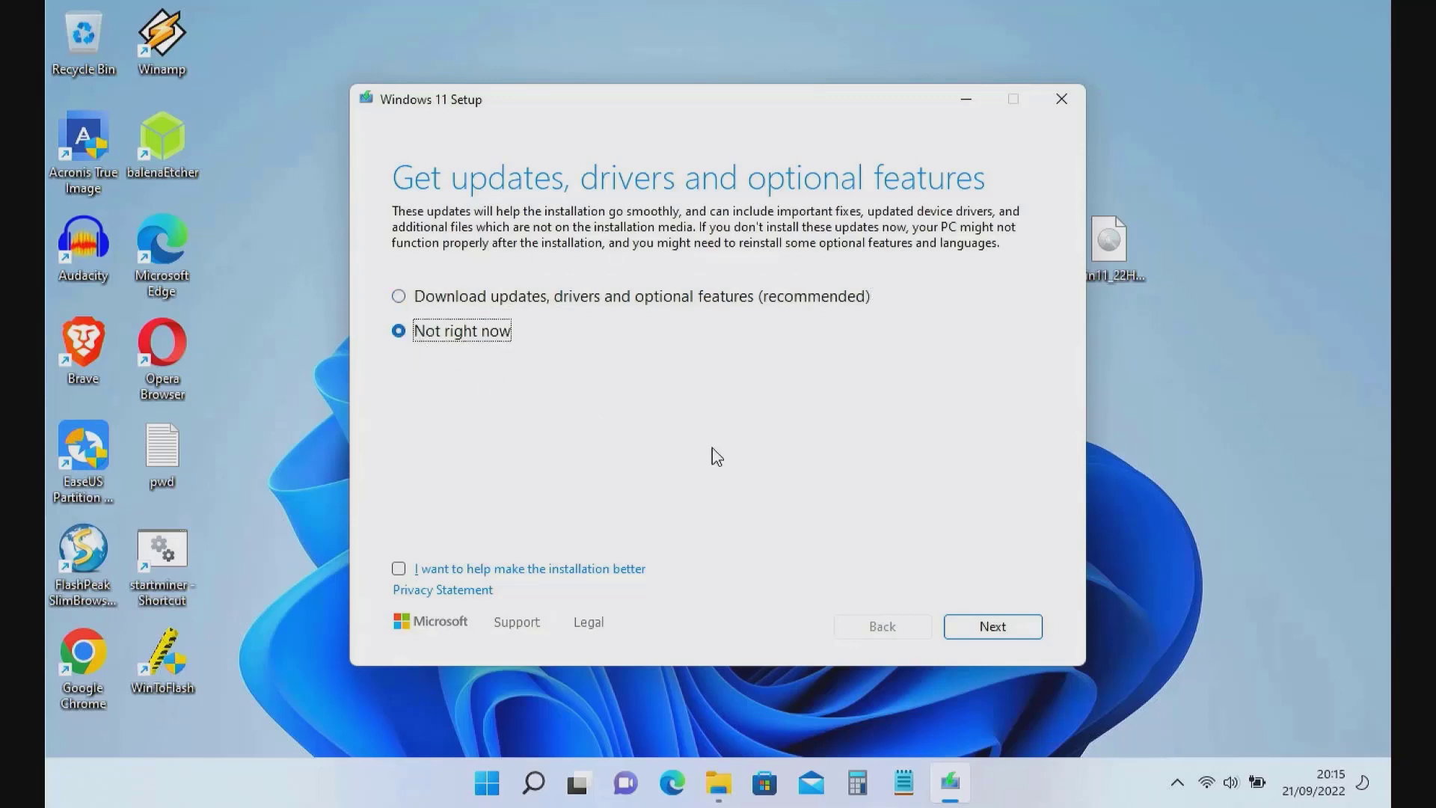
{"action": "left_click", "coordinate": [987, 623]}
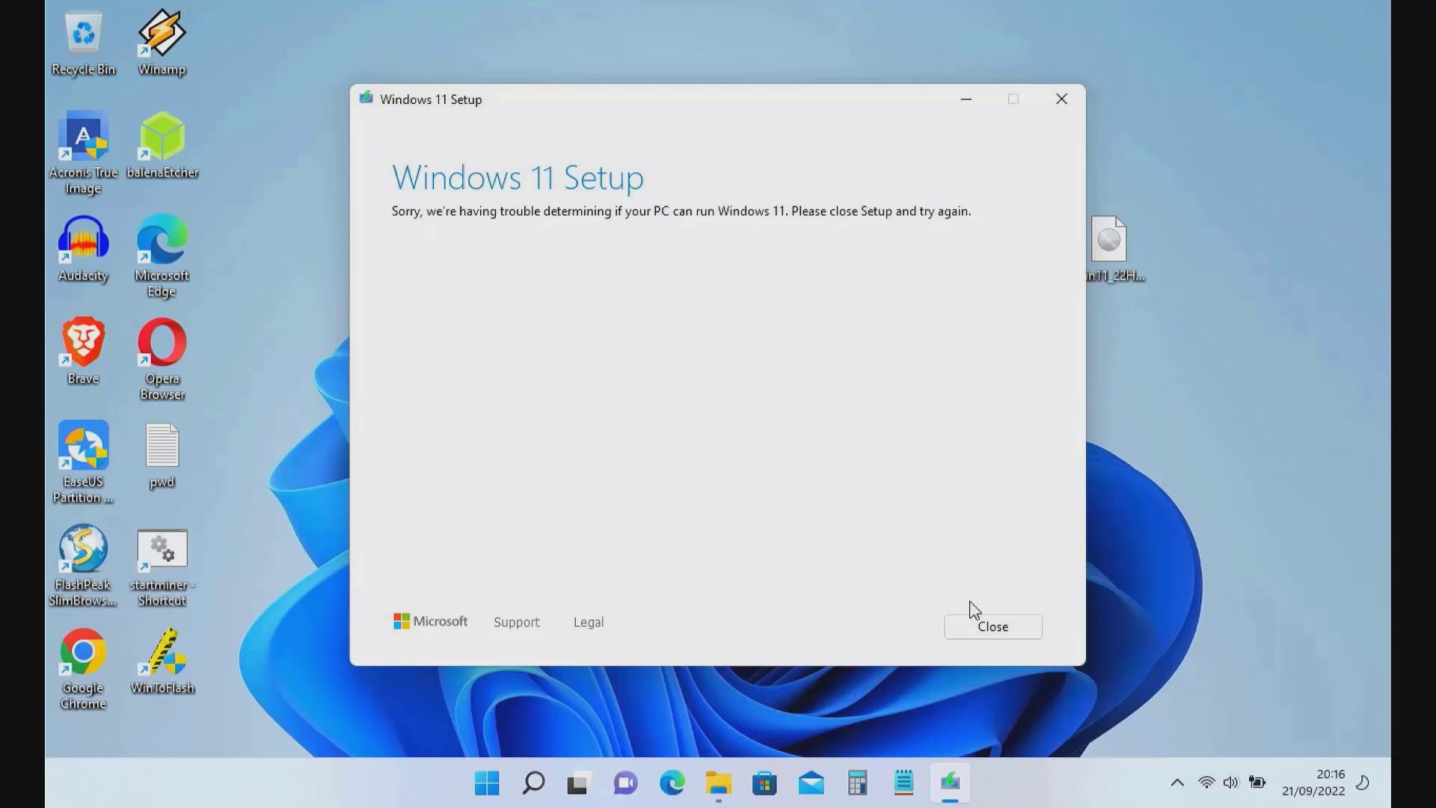
{"action": "left_click", "coordinate": [992, 626]}
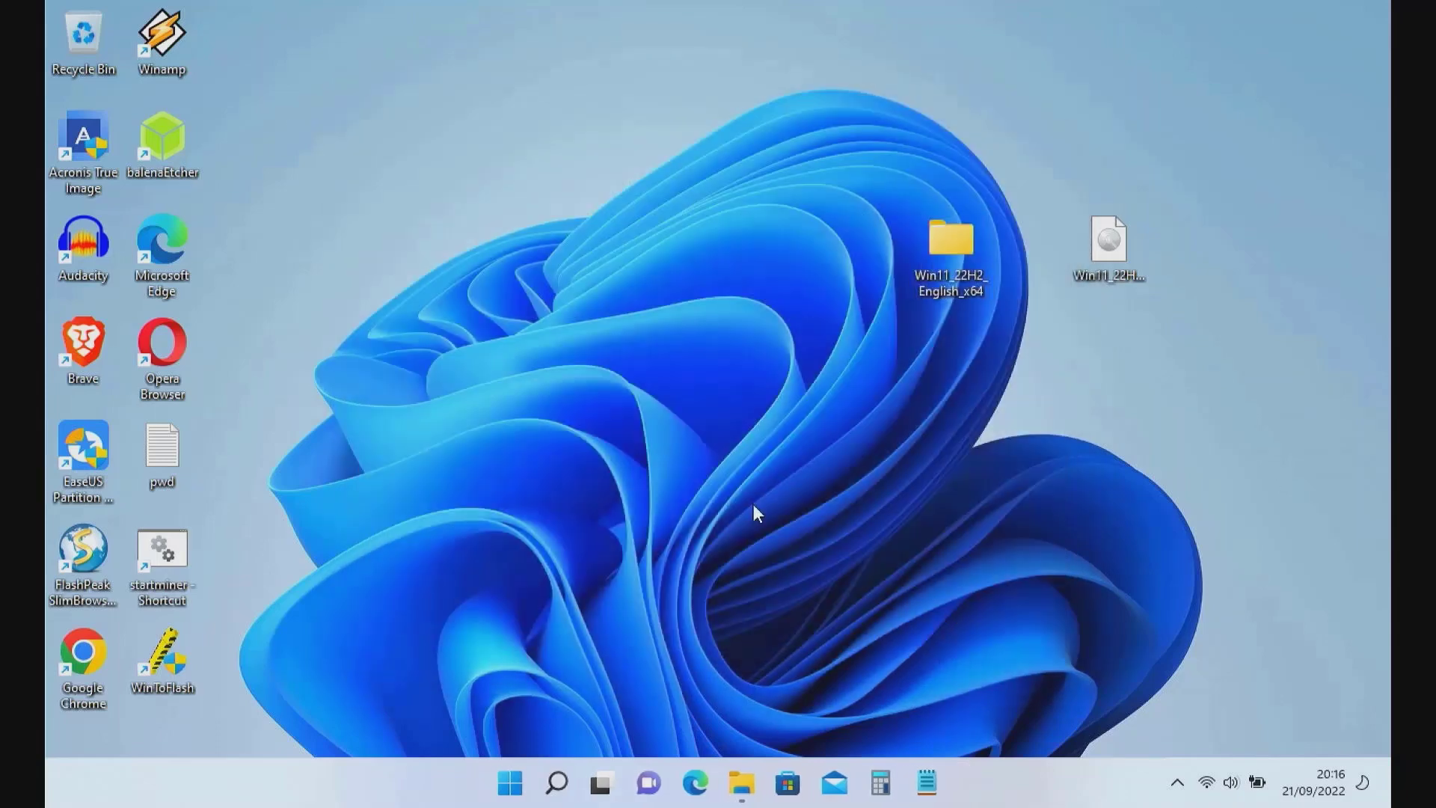
Open Win11_22H2_English_x64 > sources and select appraiserresback.dll.
{"action": "double_click", "coordinate": [950, 247]}
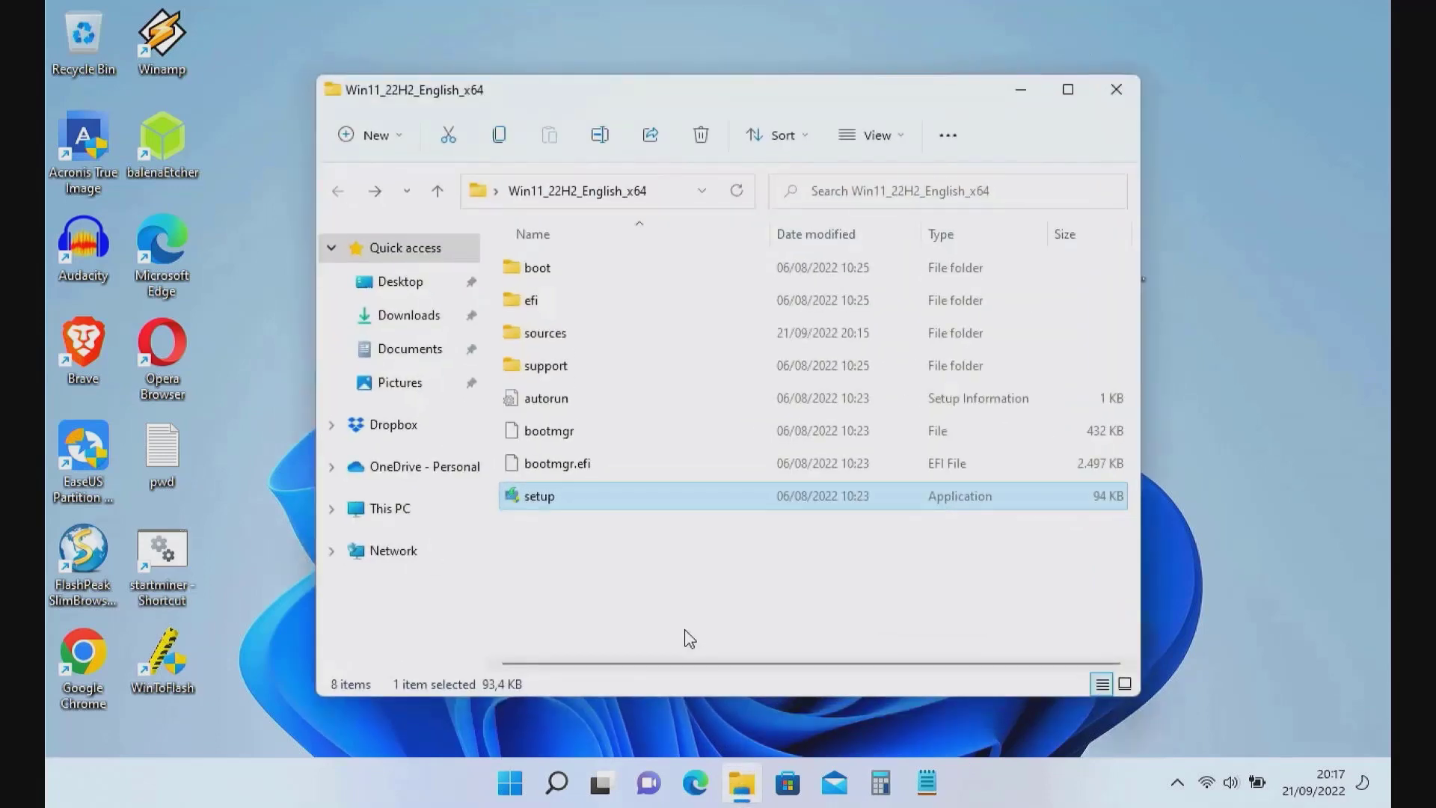
{"action": "double_click", "coordinate": [549, 335]}
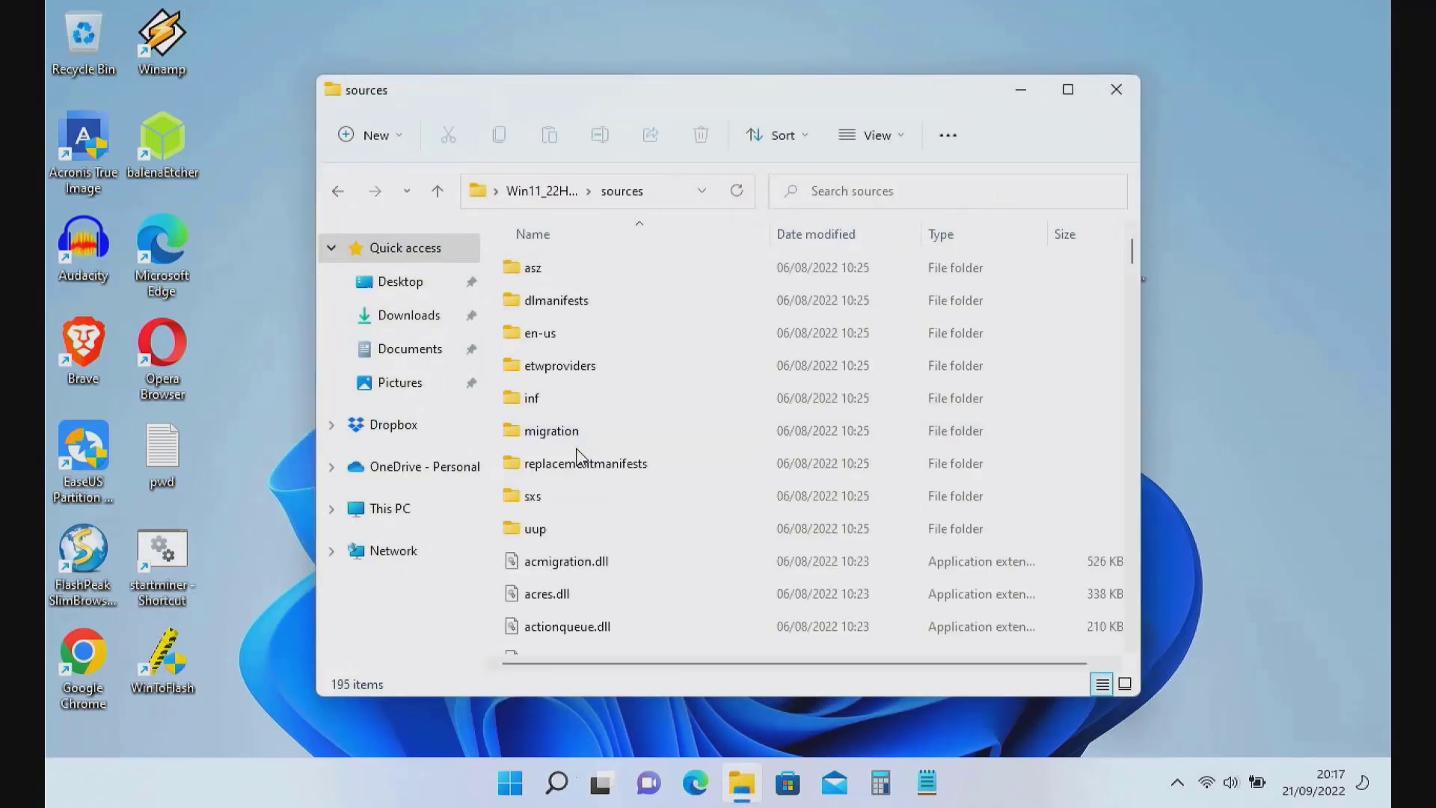
{"action": "scroll", "coordinate": [575, 523], "scroll_direction": "down", "scroll_amount": 6}
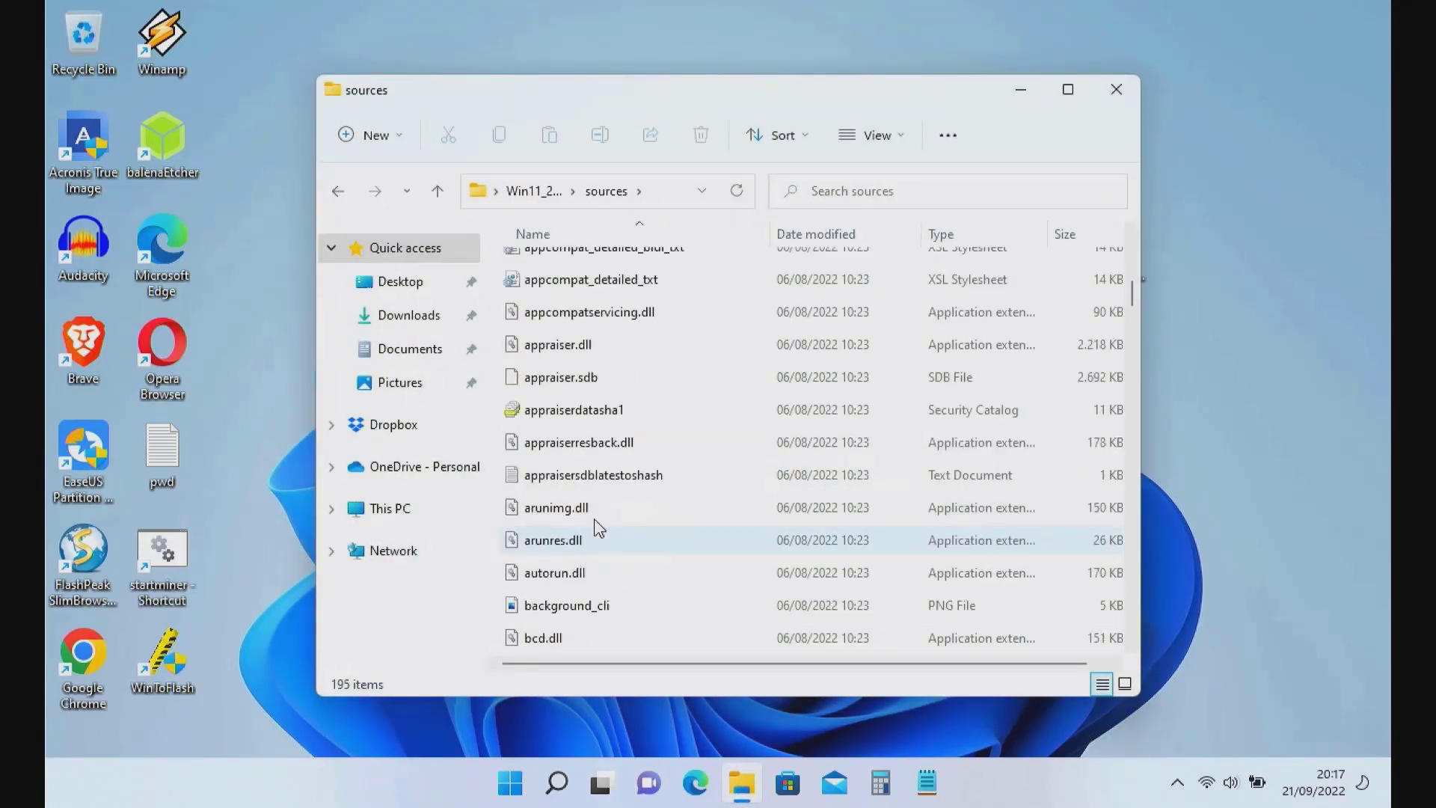
{"action": "left_click", "coordinate": [611, 445]}
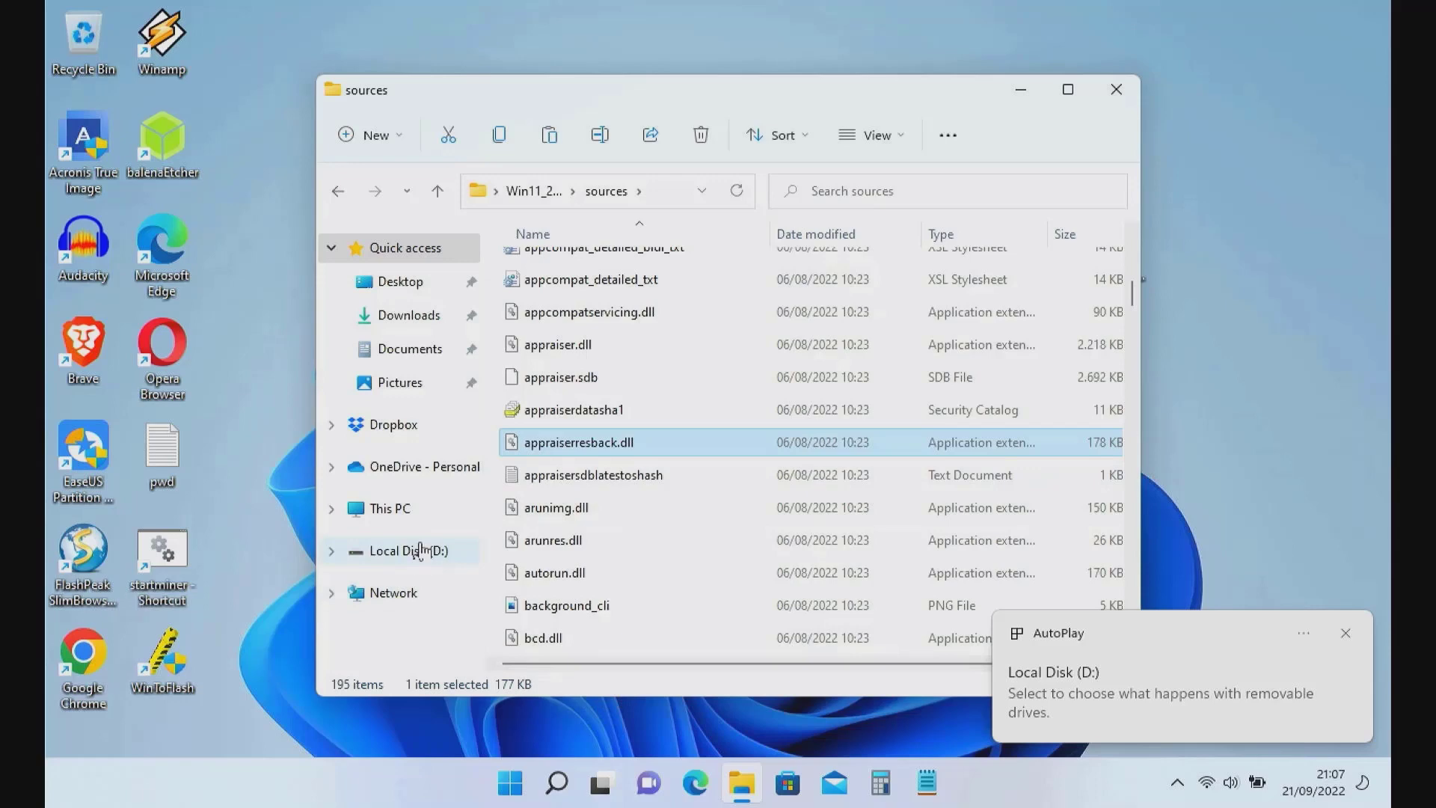
Mount the Win10_21H2_English_x64 image from Local Disk (D:) and open its sources folder.
{"action": "left_click", "coordinate": [386, 509]}
{"action": "left_click", "coordinate": [898, 499]}
{"action": "double_click", "coordinate": [898, 500]}
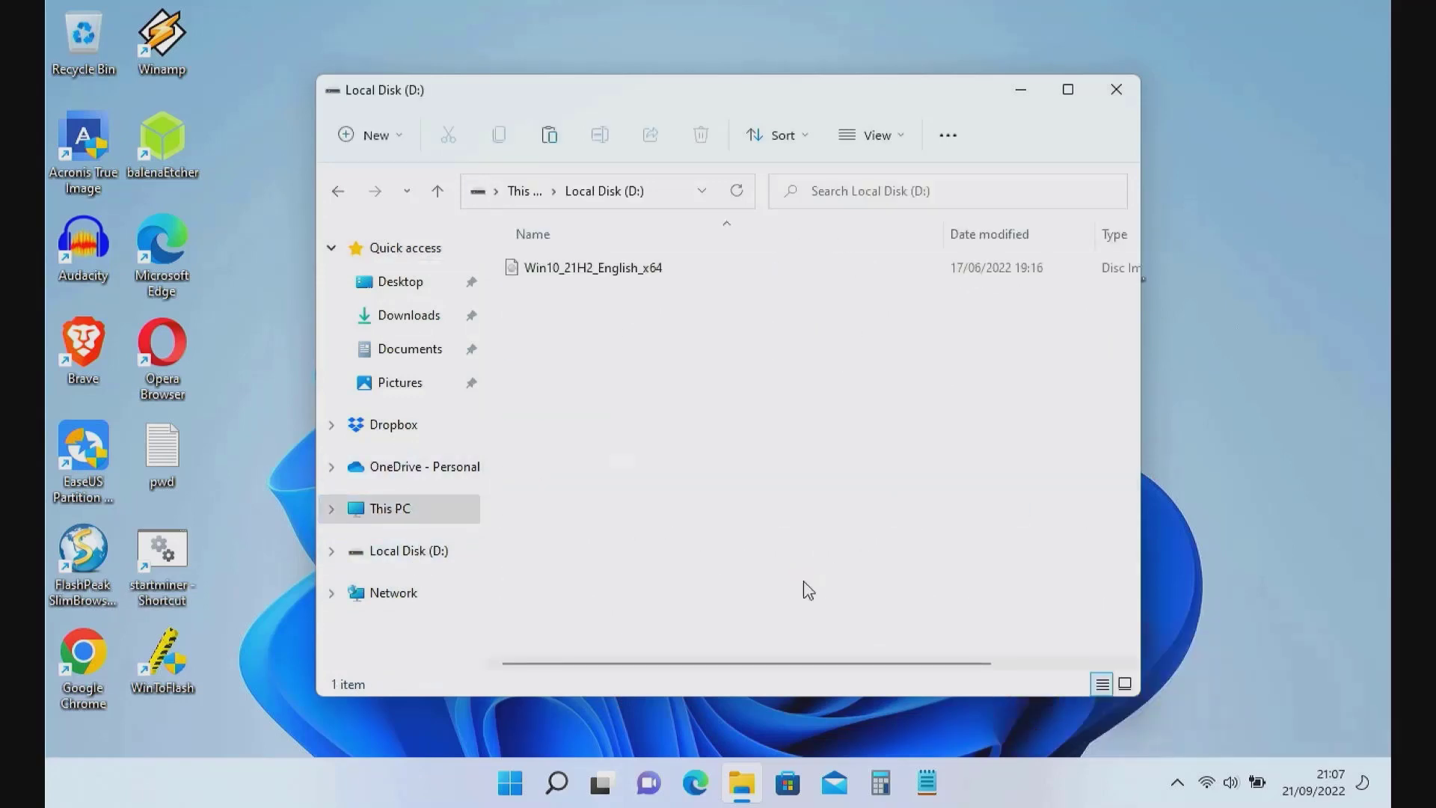
{"action": "double_click", "coordinate": [586, 275]}
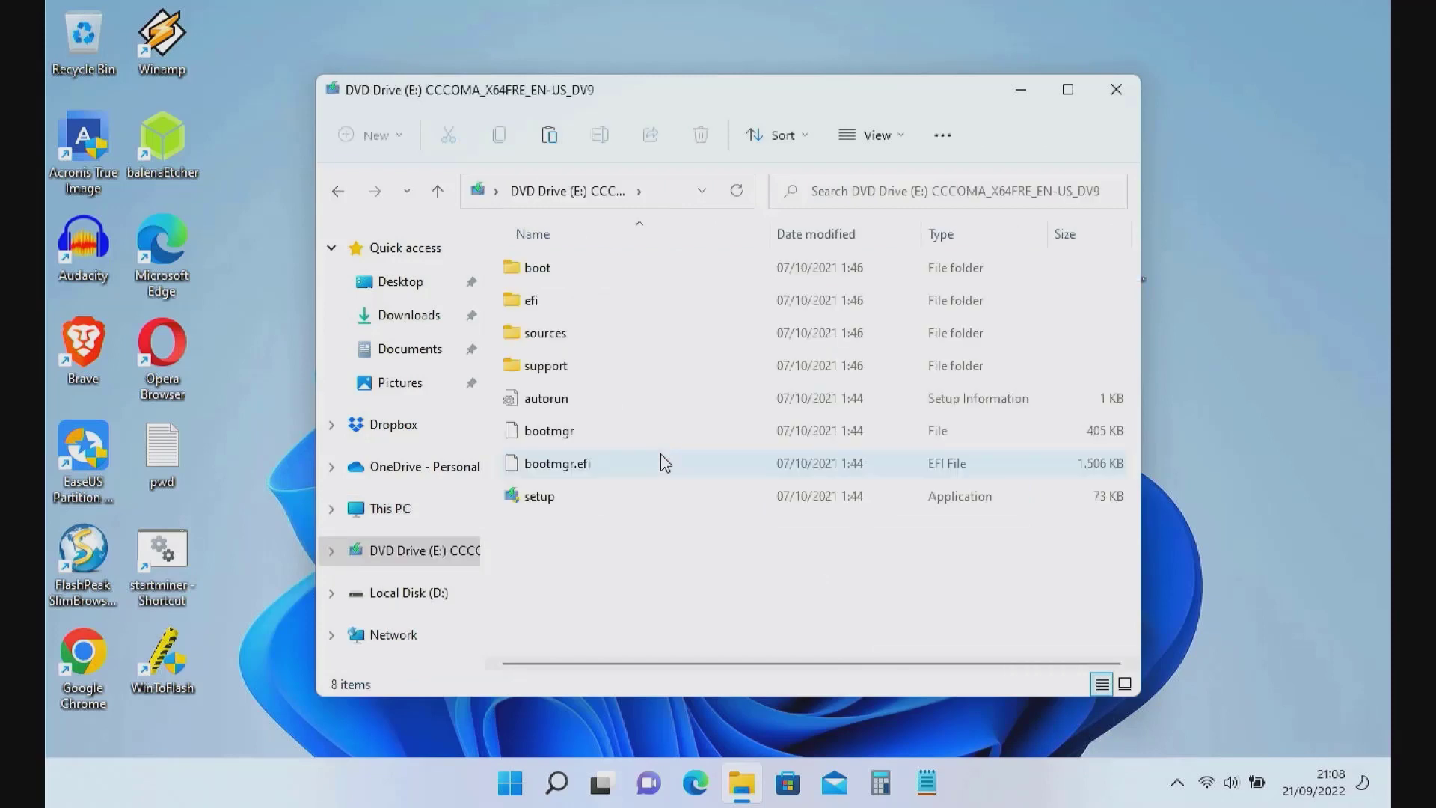
{"action": "double_click", "coordinate": [550, 334]}
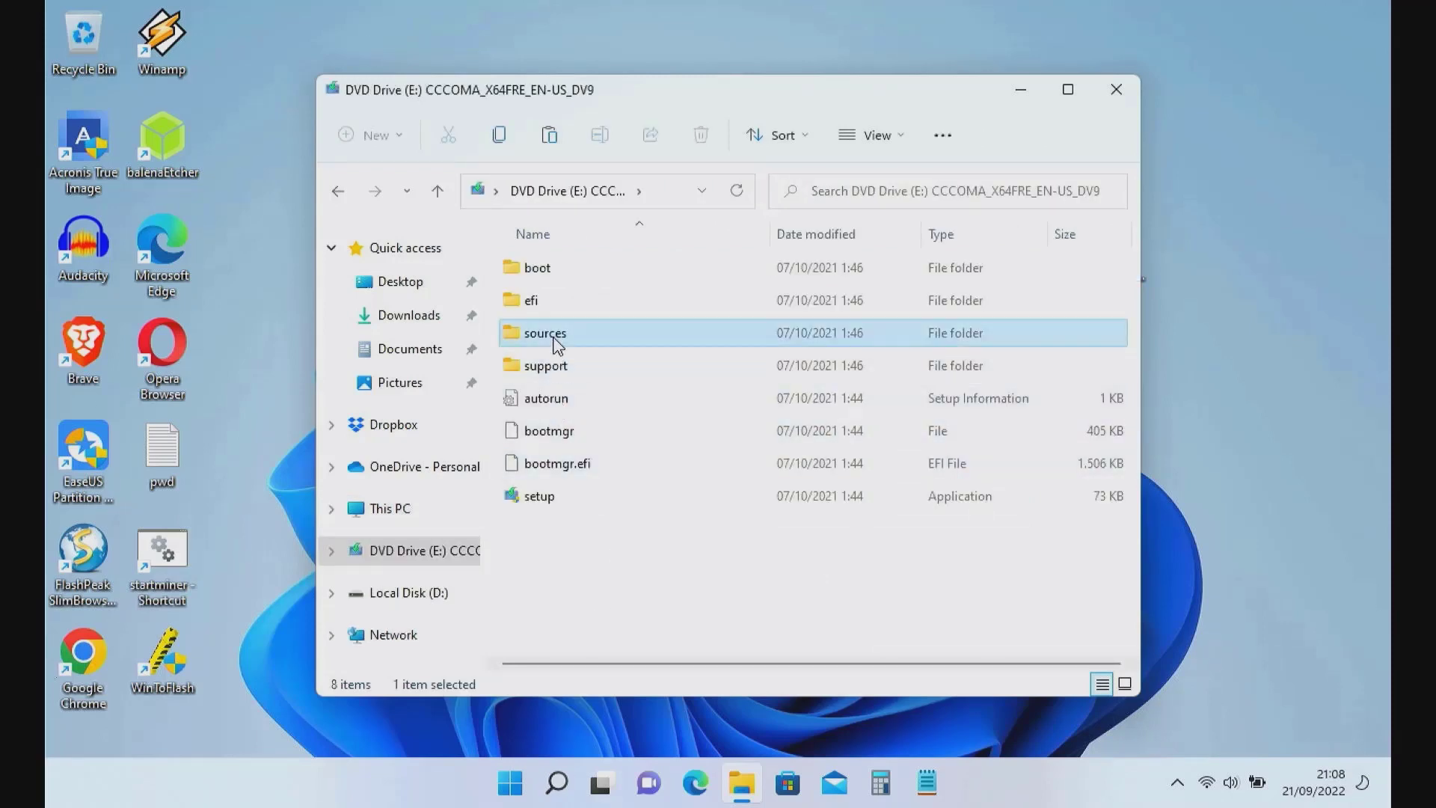
Copy the Windows 10 appraiserres.dll and minimise the Explorer window.
{"action": "scroll", "coordinate": [655, 566], "scroll_direction": "down", "scroll_amount": 4}
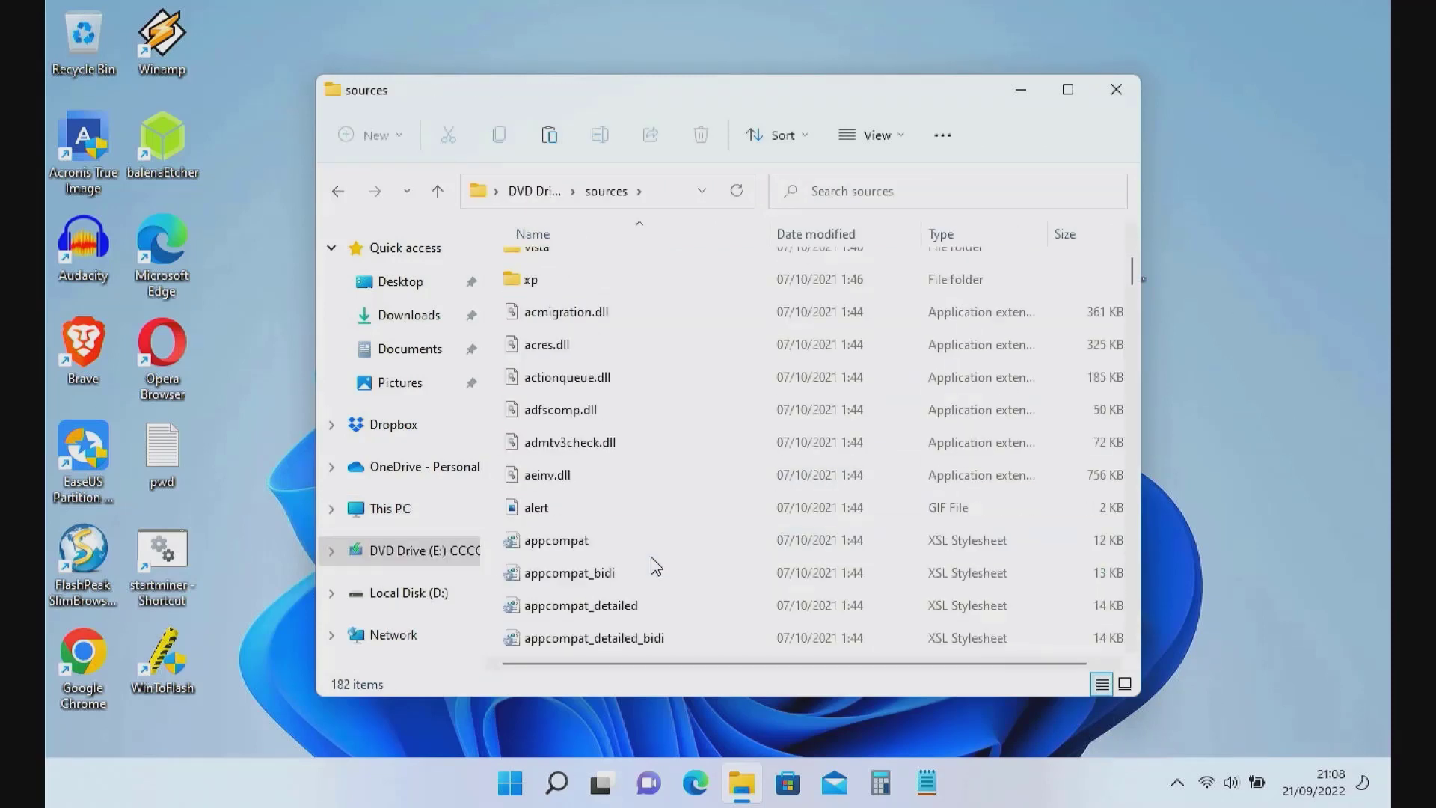
{"action": "scroll", "coordinate": [655, 566], "scroll_direction": "down", "scroll_amount": 4}
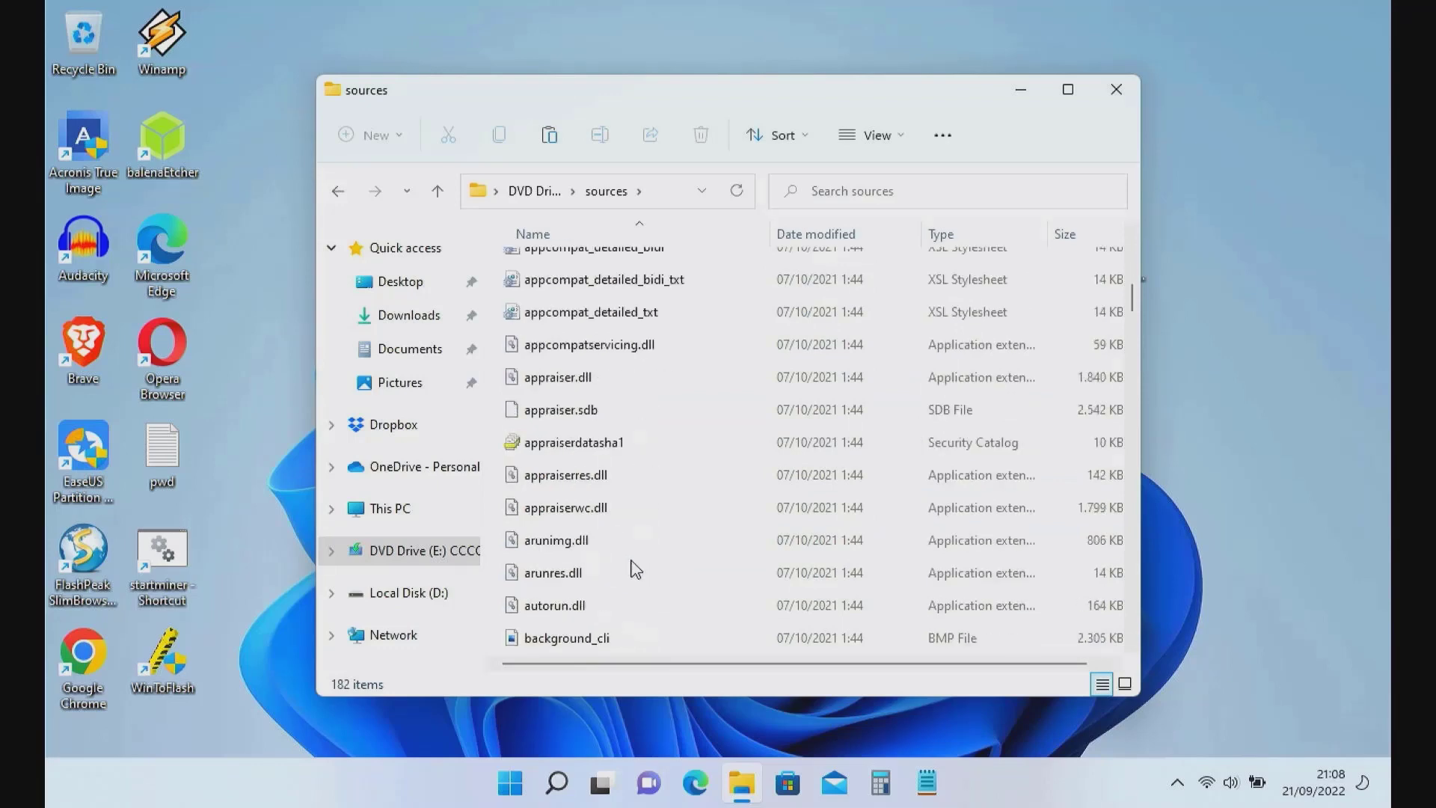
{"action": "left_click", "coordinate": [568, 476]}
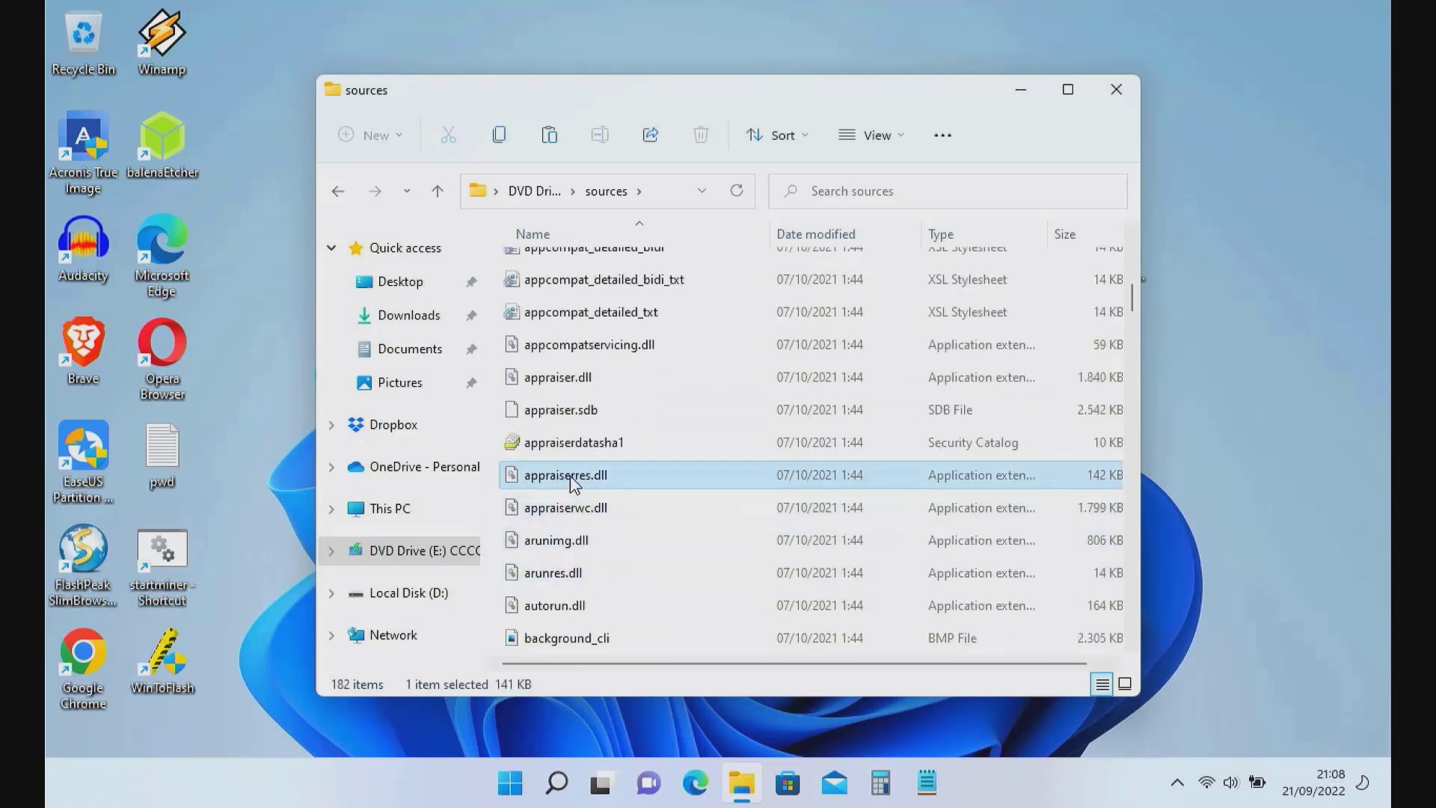
{"action": "right_click", "coordinate": [569, 475]}
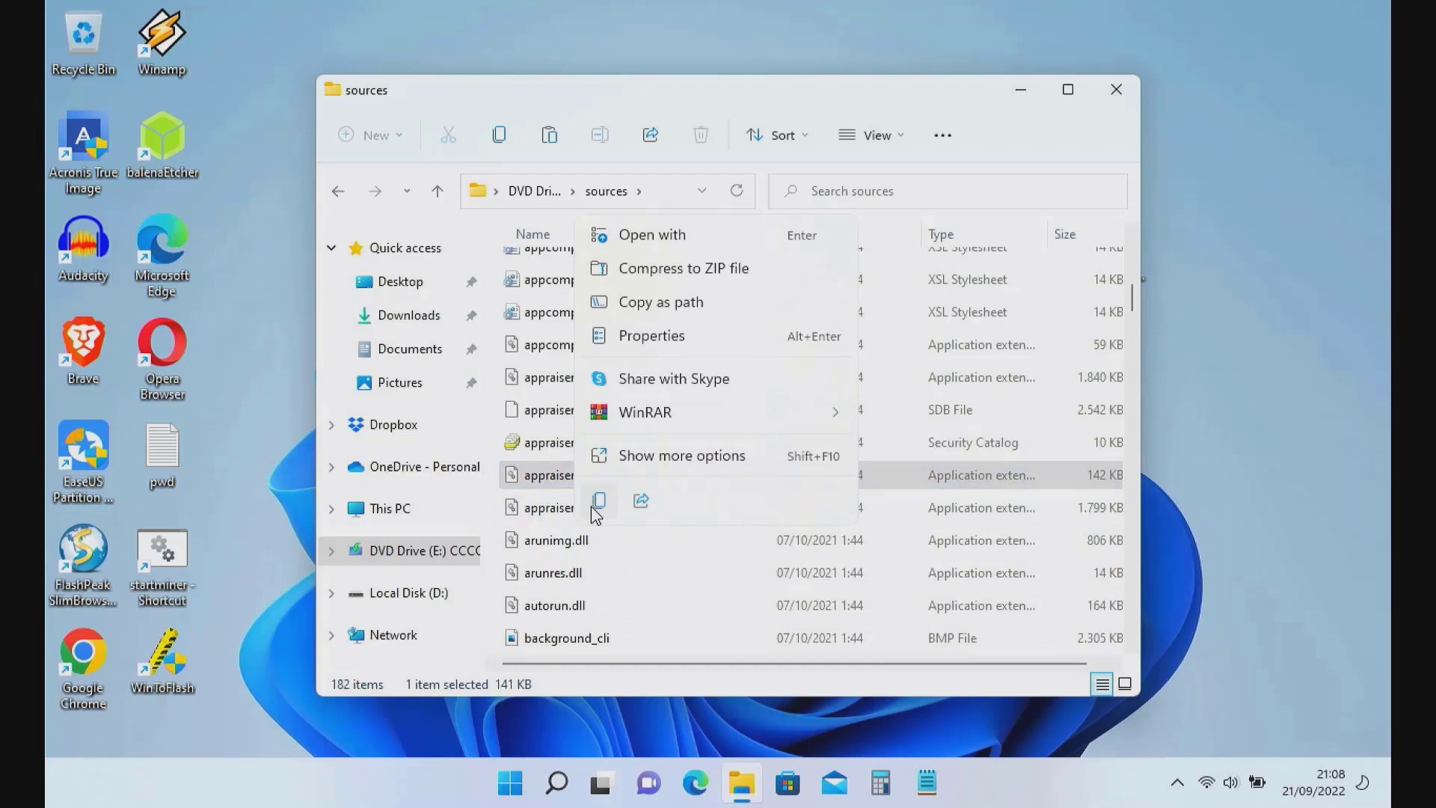
{"action": "left_click", "coordinate": [686, 457]}
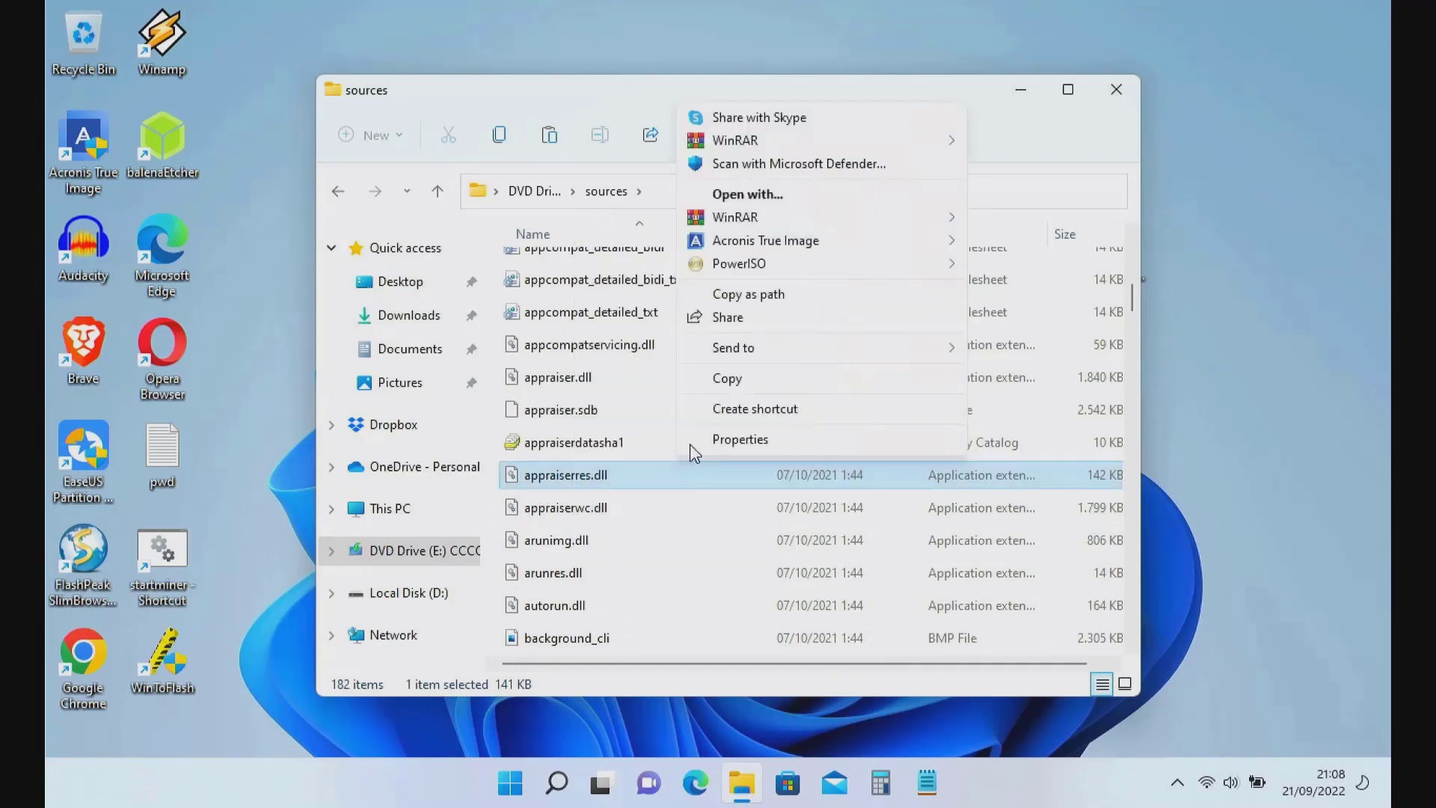
{"action": "left_click", "coordinate": [738, 382]}
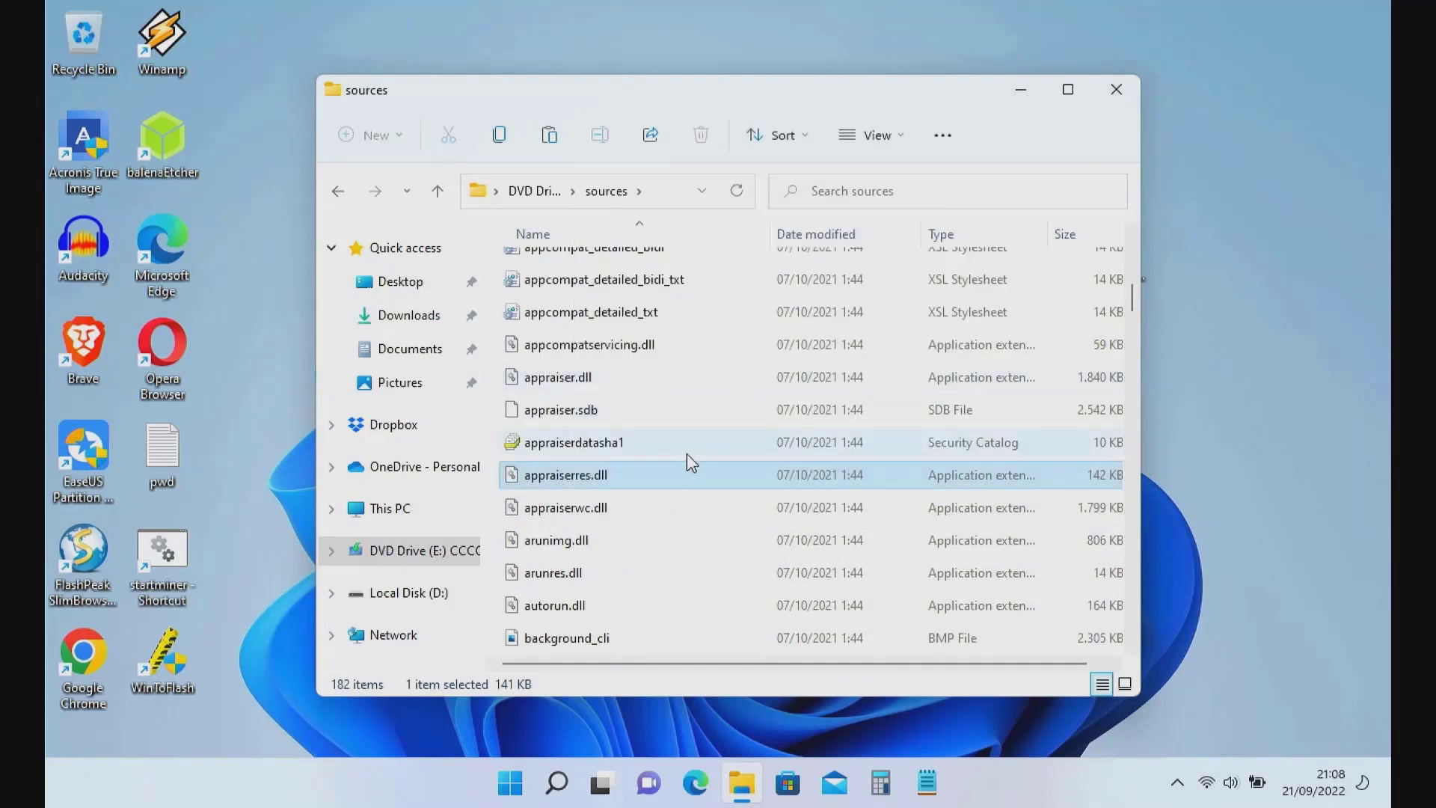
{"action": "left_click", "coordinate": [1022, 96]}
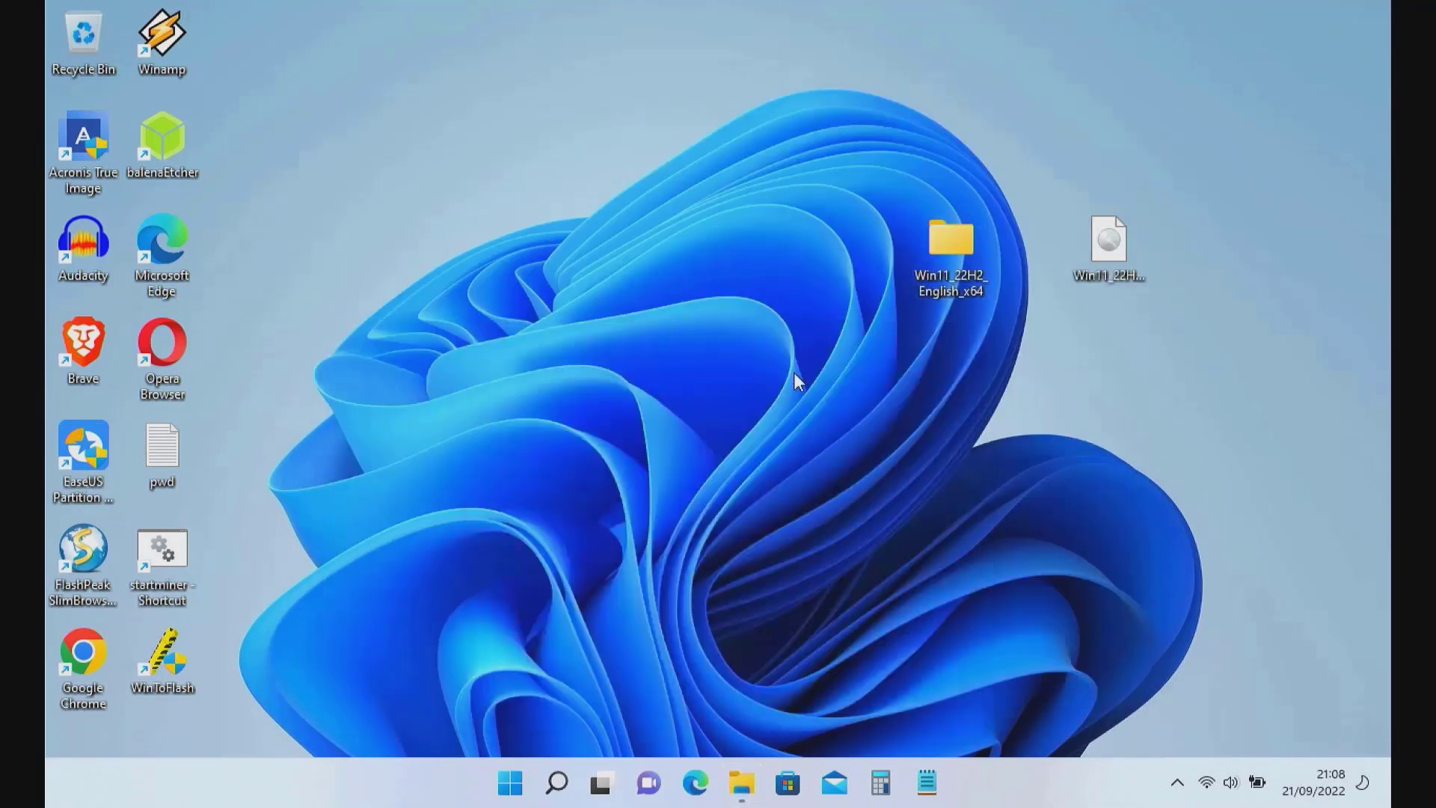
Paste the copied appraiserres.dll into the Win11_22H2_English_x64 sources folder.
{"action": "double_click", "coordinate": [949, 247]}
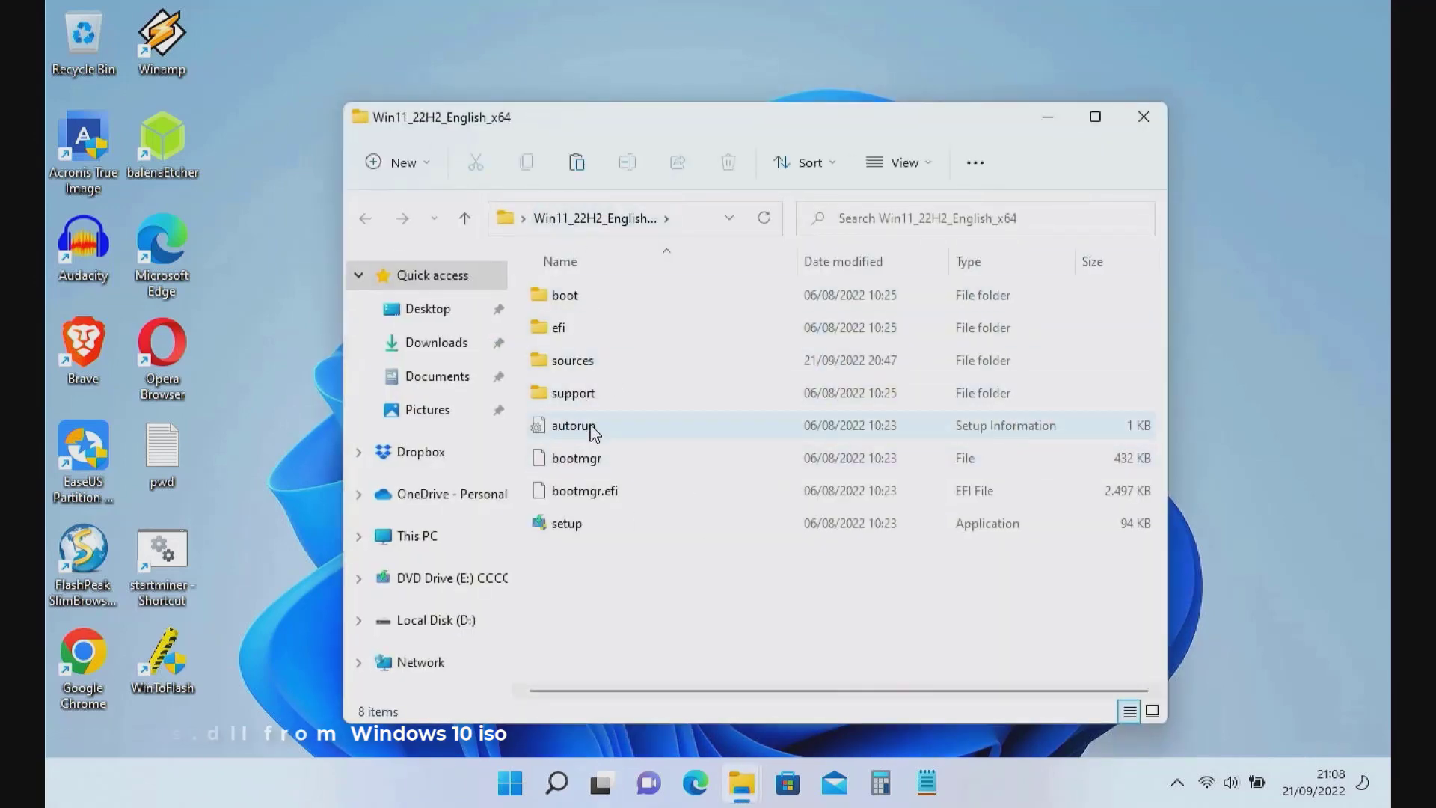
{"action": "double_click", "coordinate": [585, 366]}
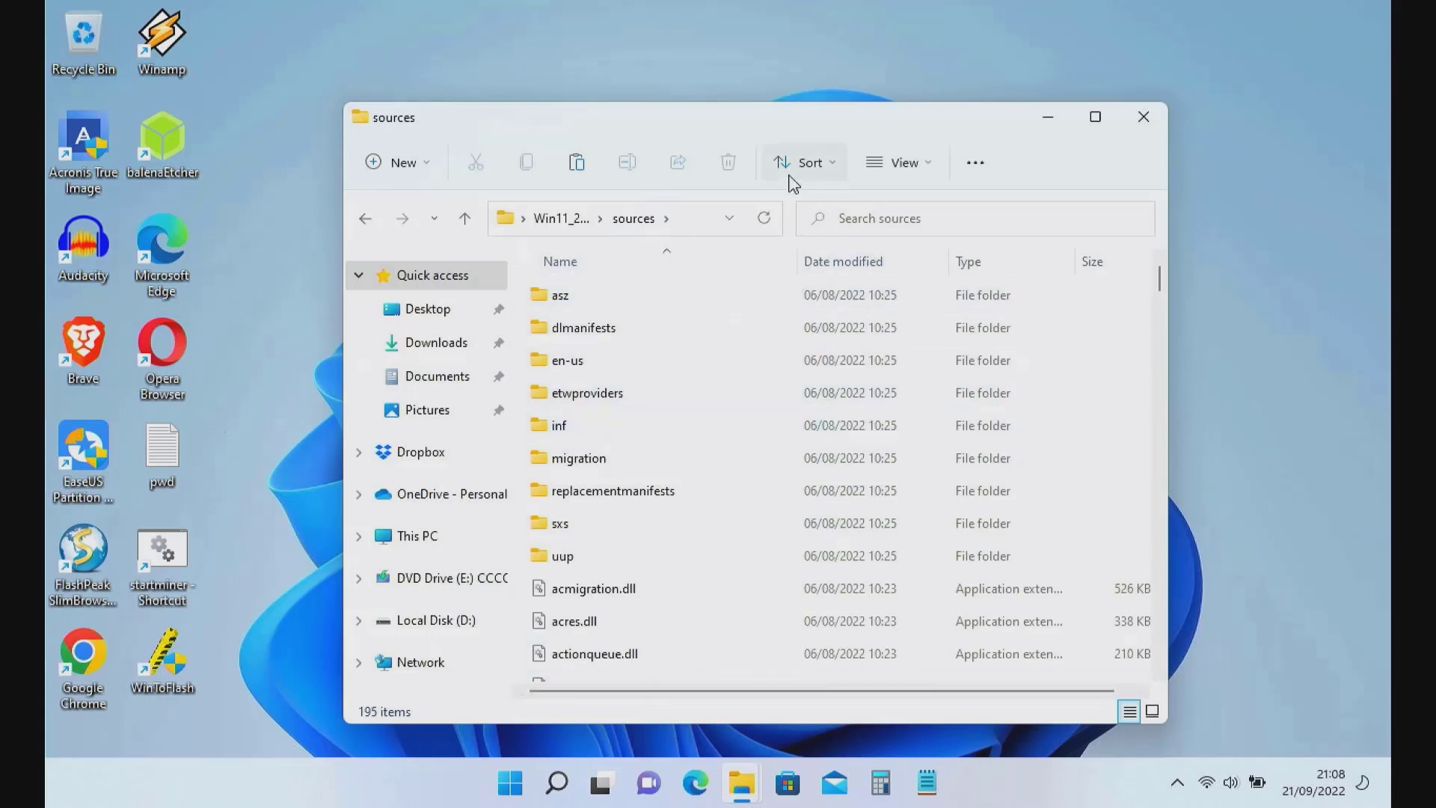
{"action": "left_click", "coordinate": [900, 169]}
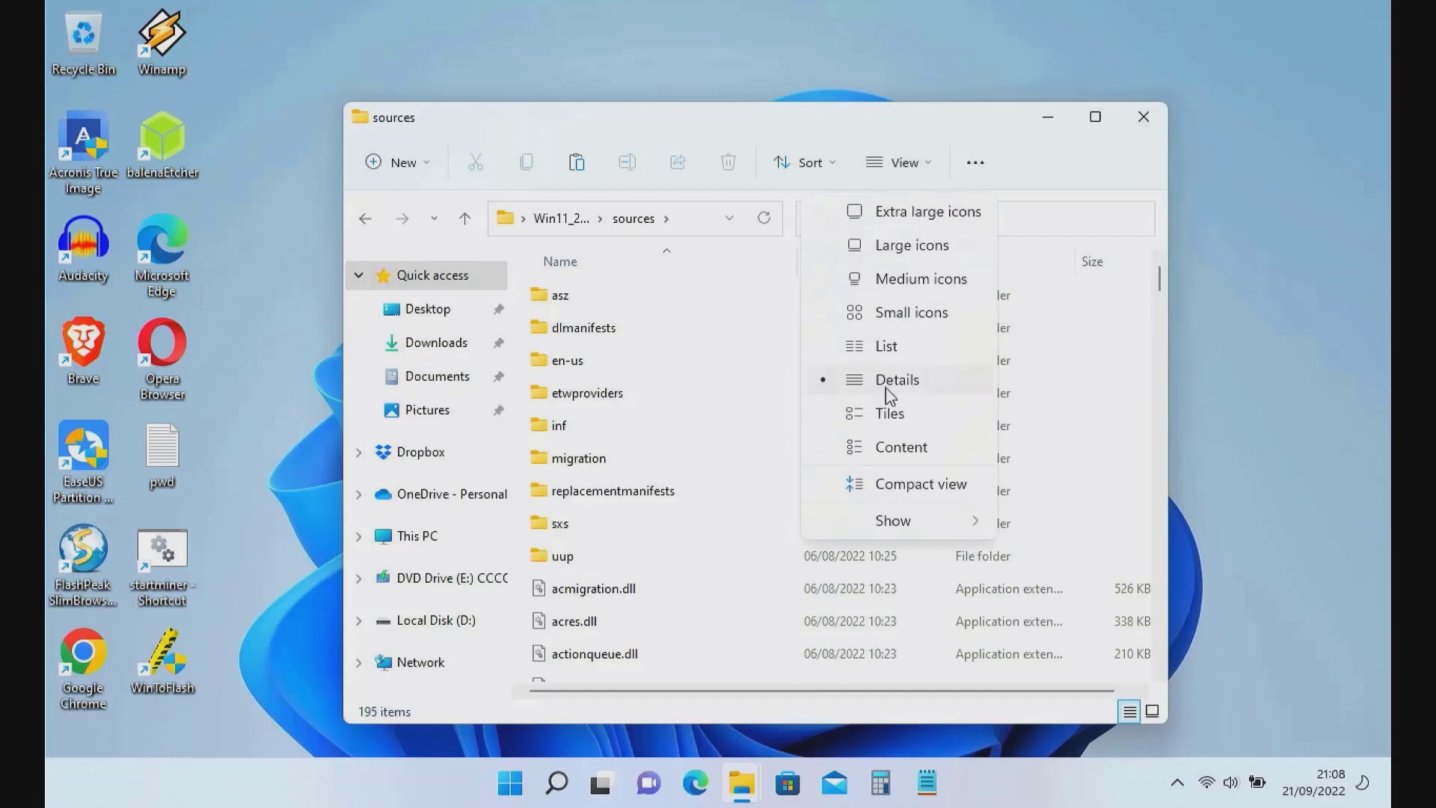
{"action": "left_click", "coordinate": [893, 316]}
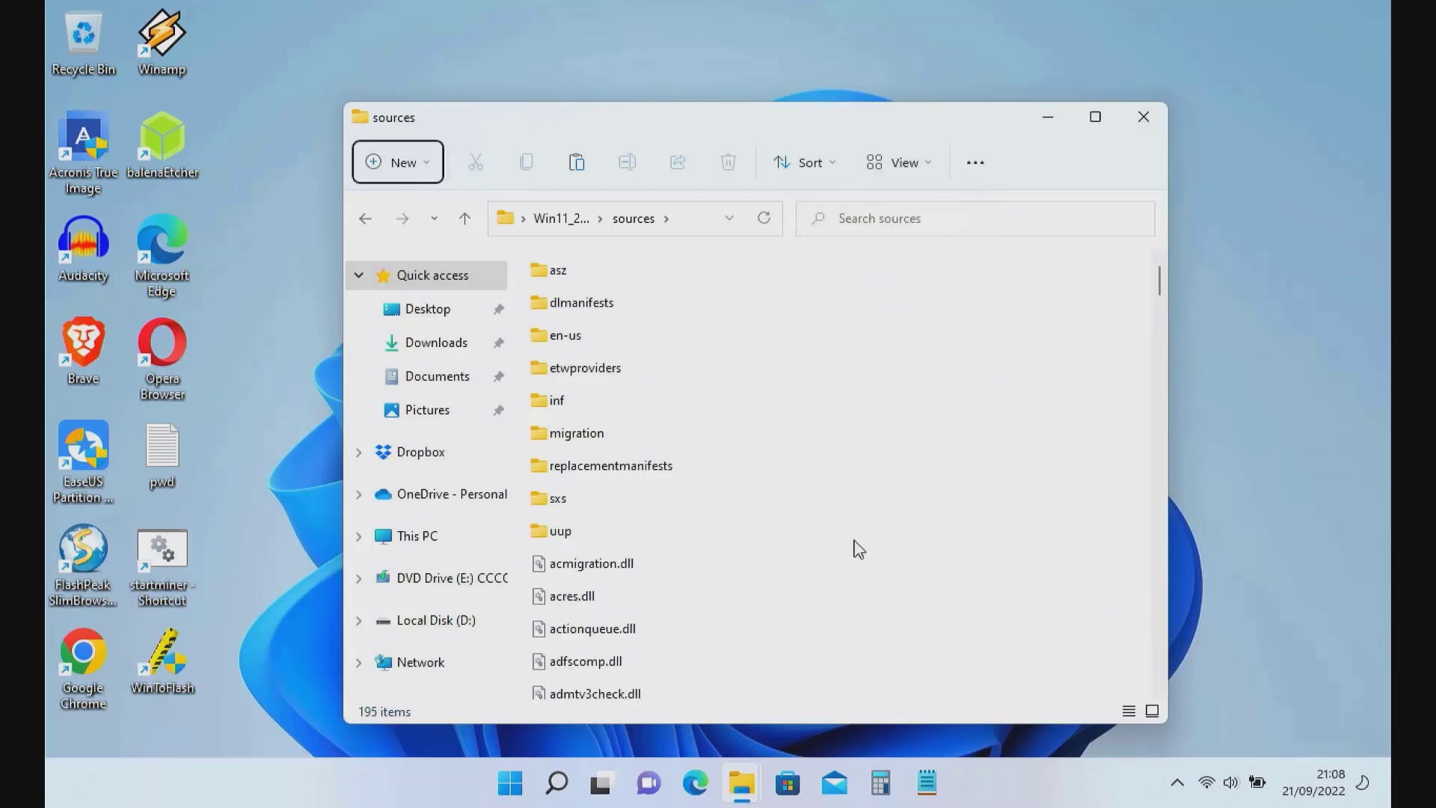
{"action": "right_click", "coordinate": [950, 519]}
{"action": "left_click", "coordinate": [977, 539]}
{"action": "left_click", "coordinate": [982, 543]}
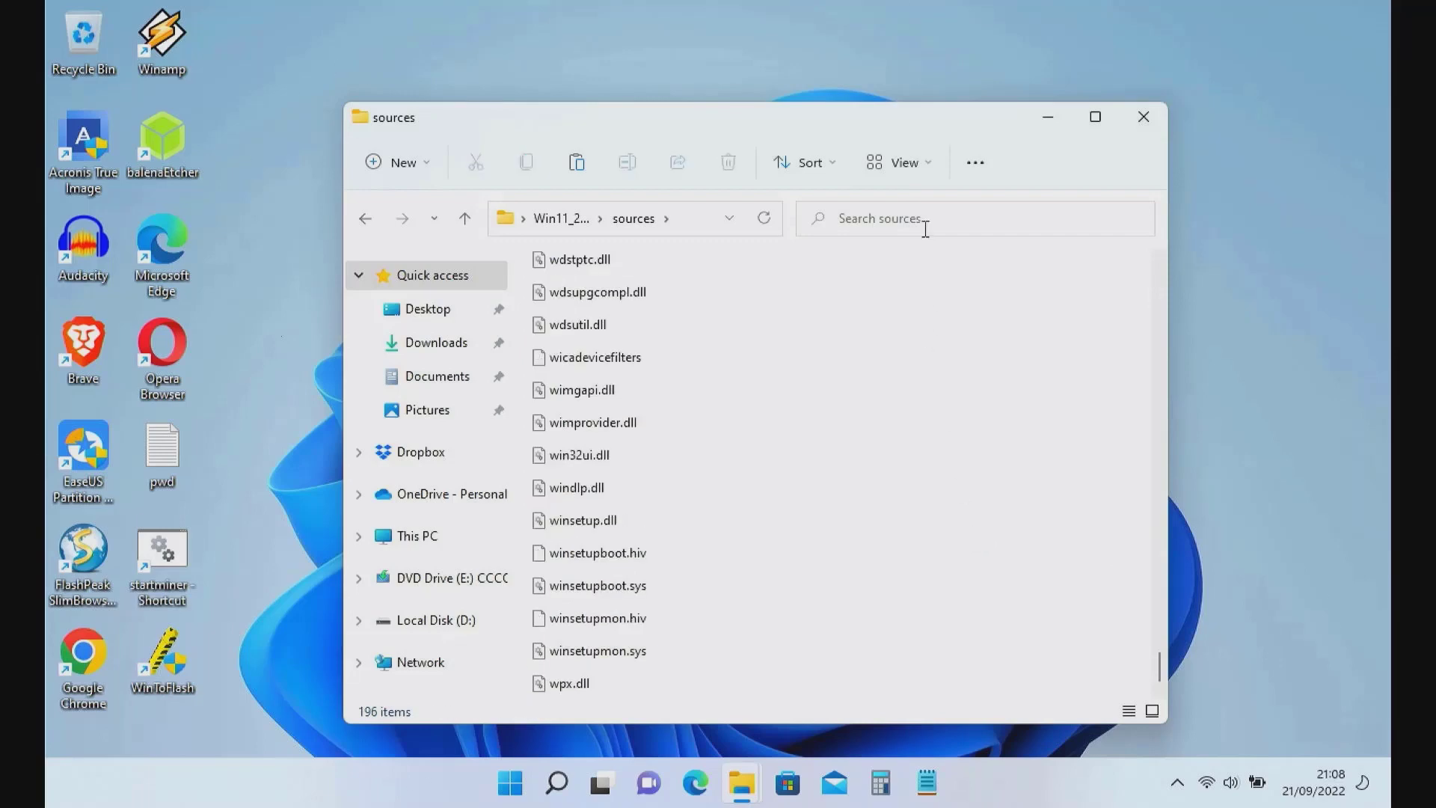
Switch to Details view and compare appraiserres.dll (142 KB, 07/10/2021) with appraiserresback.dll.
{"action": "left_click", "coordinate": [923, 173]}
{"action": "left_click", "coordinate": [897, 381]}
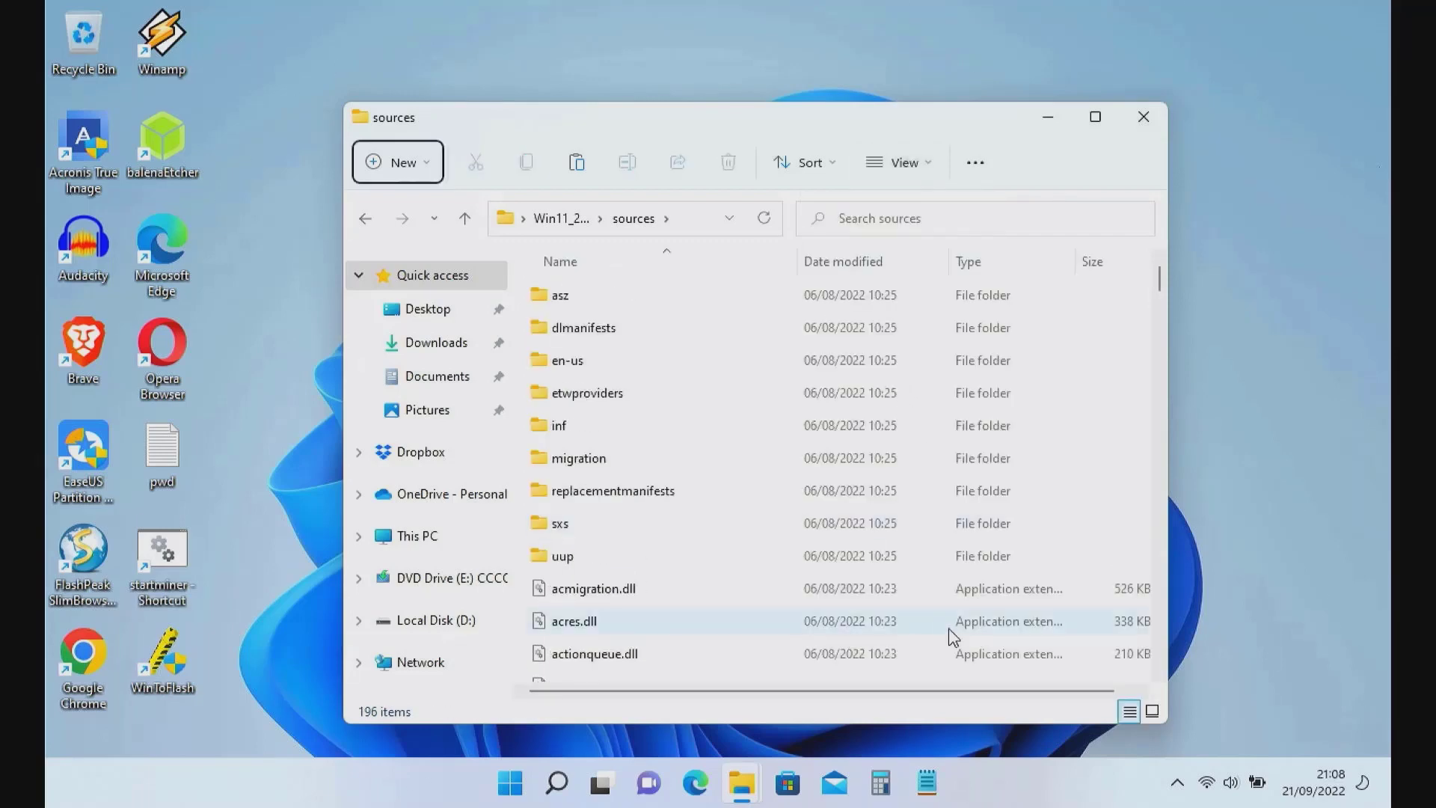
{"action": "scroll", "coordinate": [827, 571], "scroll_direction": "down", "scroll_amount": 5}
{"action": "scroll", "coordinate": [827, 571], "scroll_direction": "down", "scroll_amount": 2}
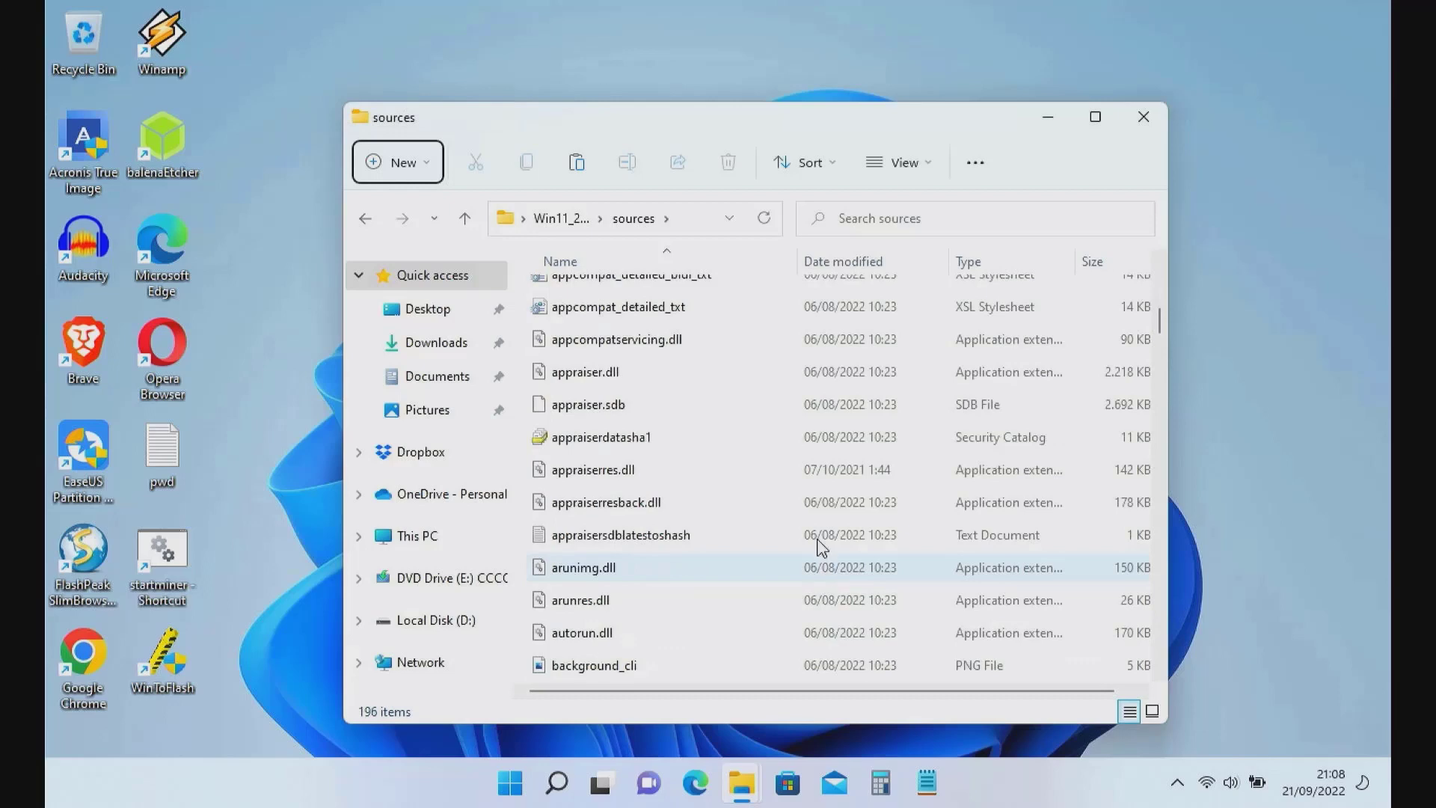
{"action": "scroll", "coordinate": [780, 563], "scroll_direction": "down", "scroll_amount": 2}
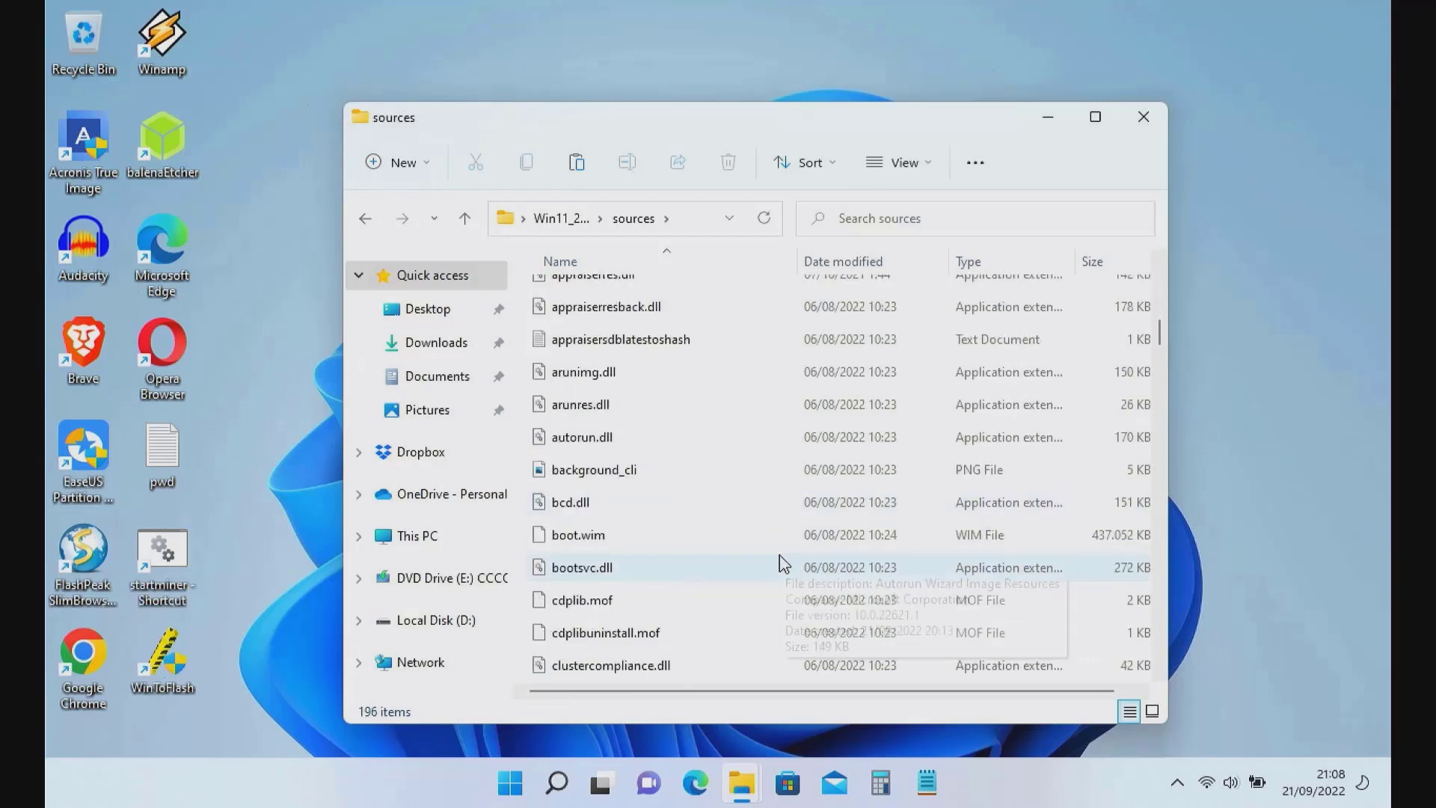
{"action": "scroll", "coordinate": [780, 562], "scroll_direction": "up", "scroll_amount": 1}
{"action": "left_click", "coordinate": [608, 358]}
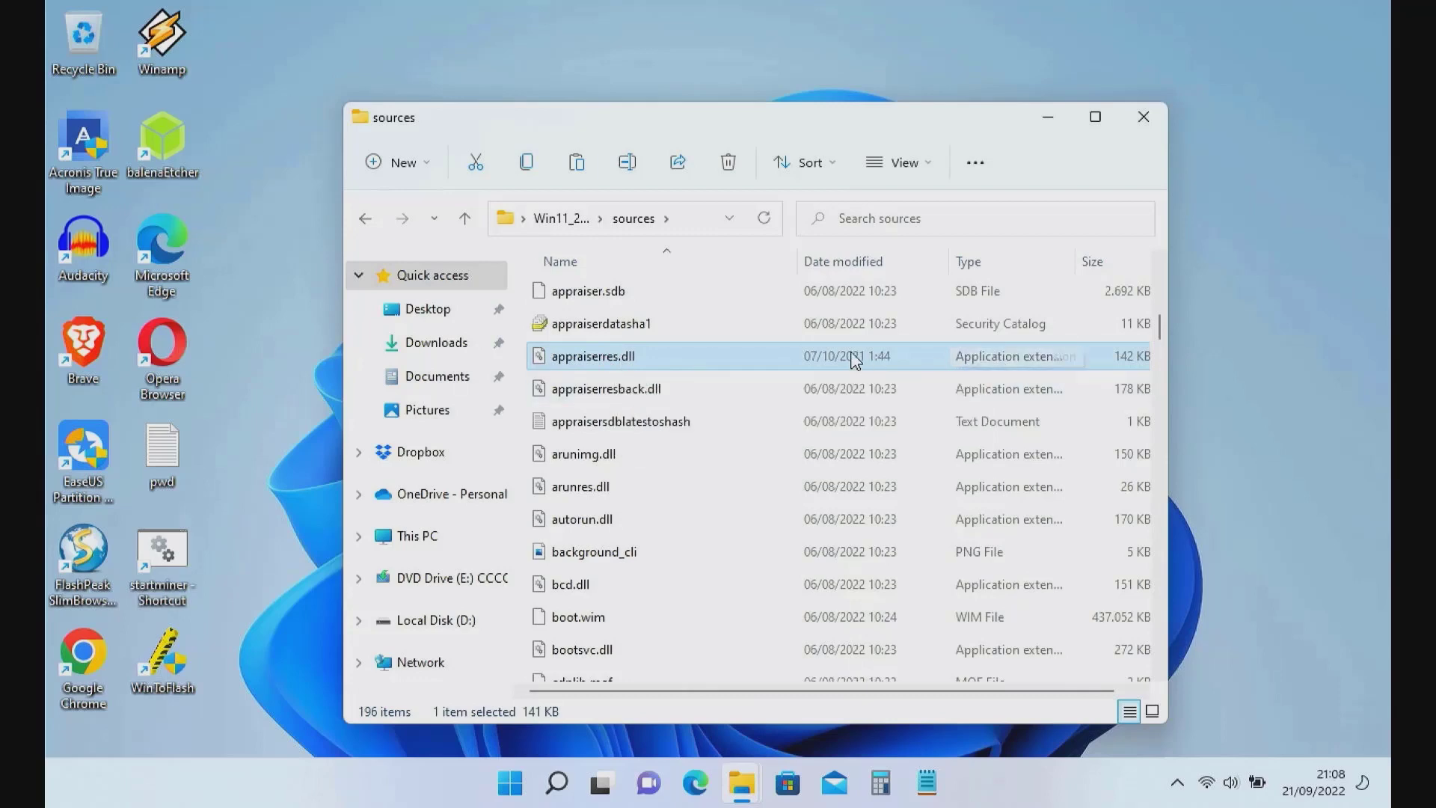
{"action": "left_click", "coordinate": [856, 389]}
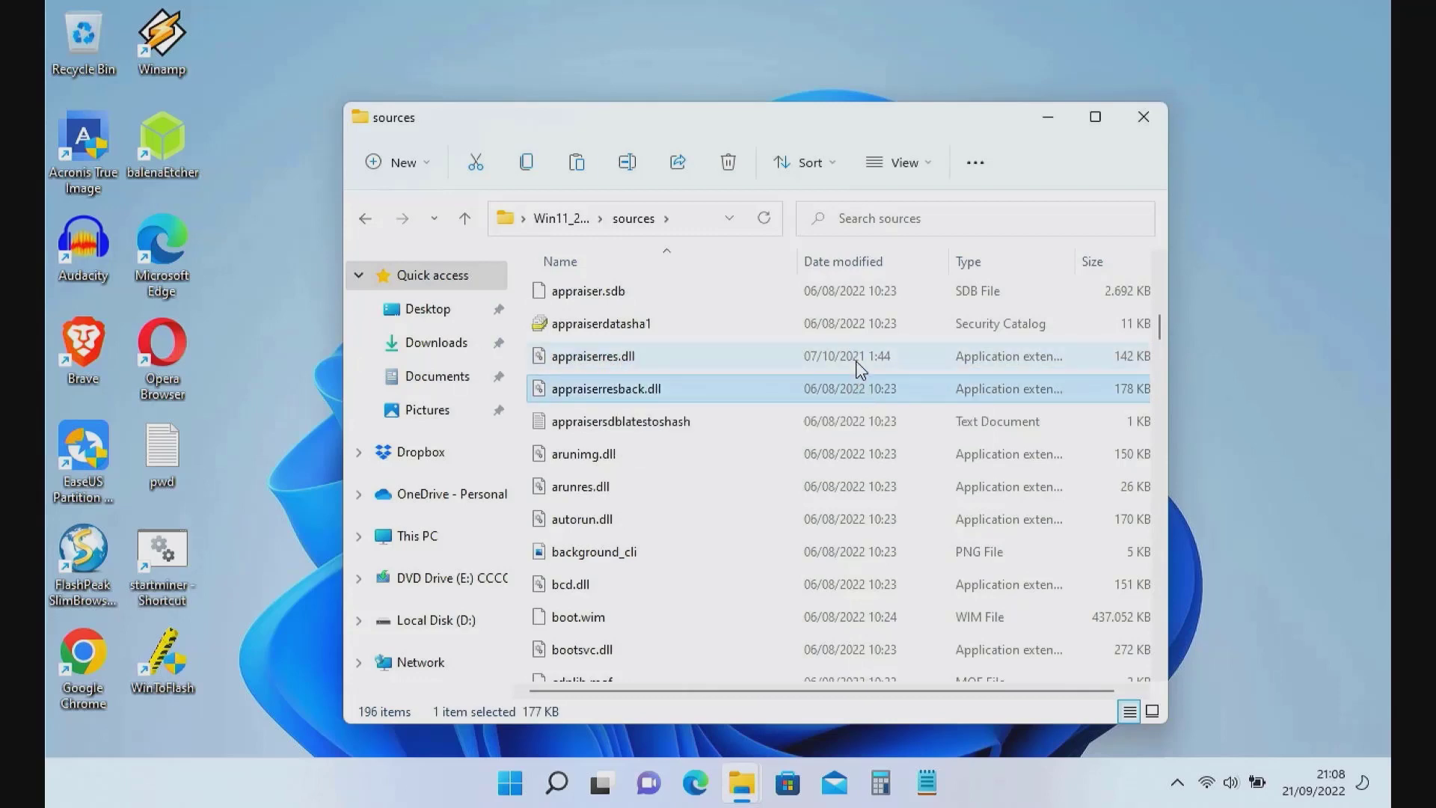
{"action": "left_click", "coordinate": [853, 365]}
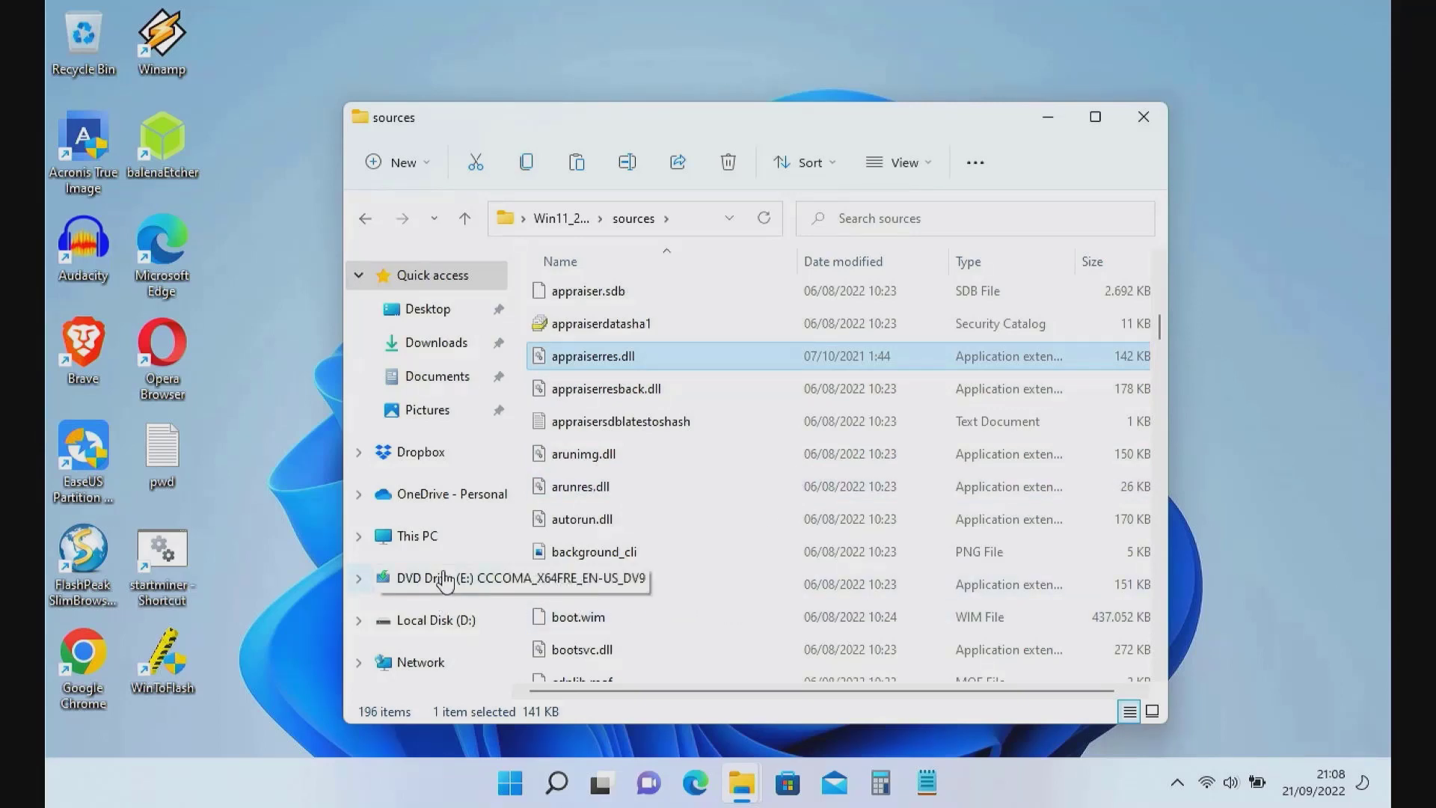
Eject the DVD Drive (E:) from This PC.
{"action": "left_click", "coordinate": [436, 543]}
{"action": "right_click", "coordinate": [581, 587]}
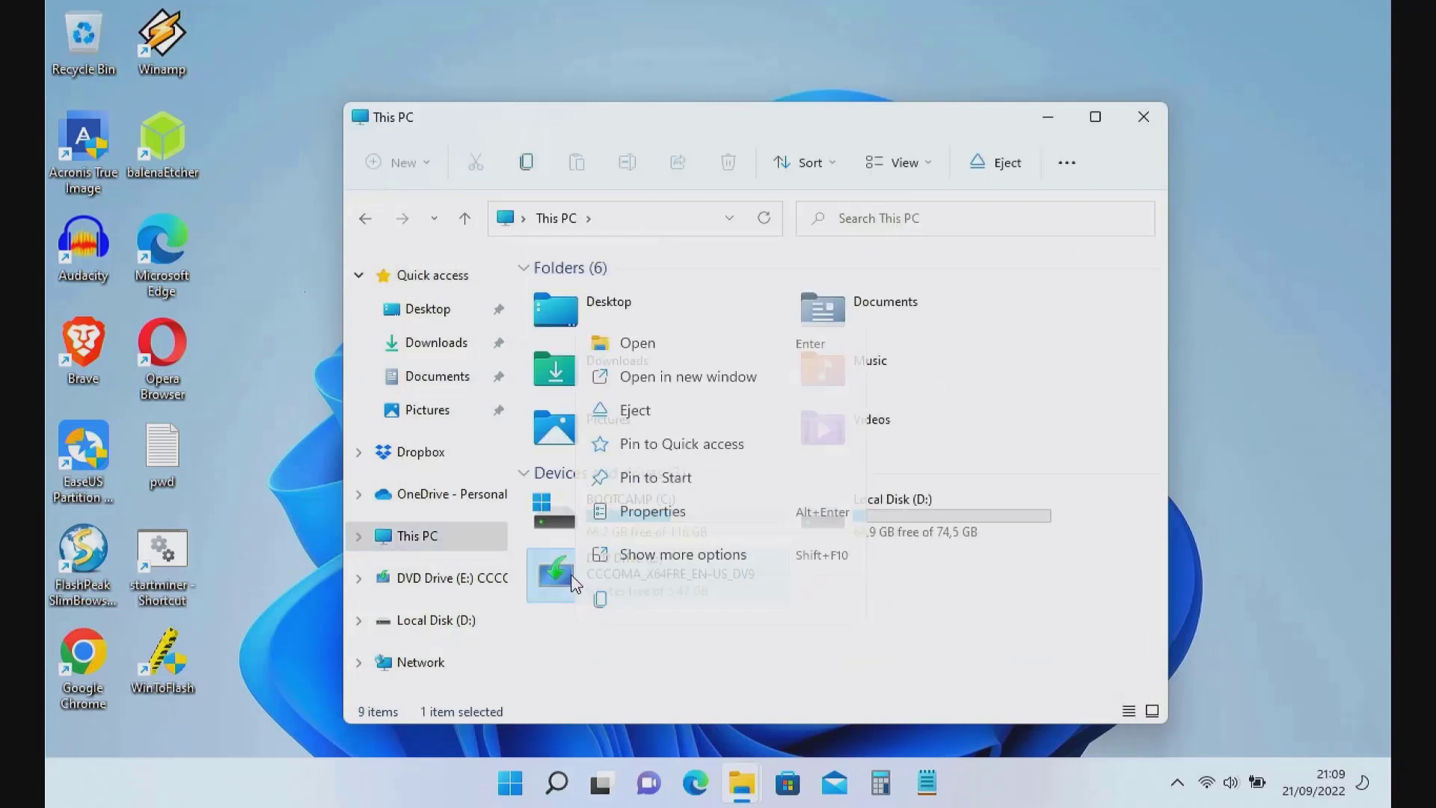
{"action": "left_click", "coordinate": [641, 411]}
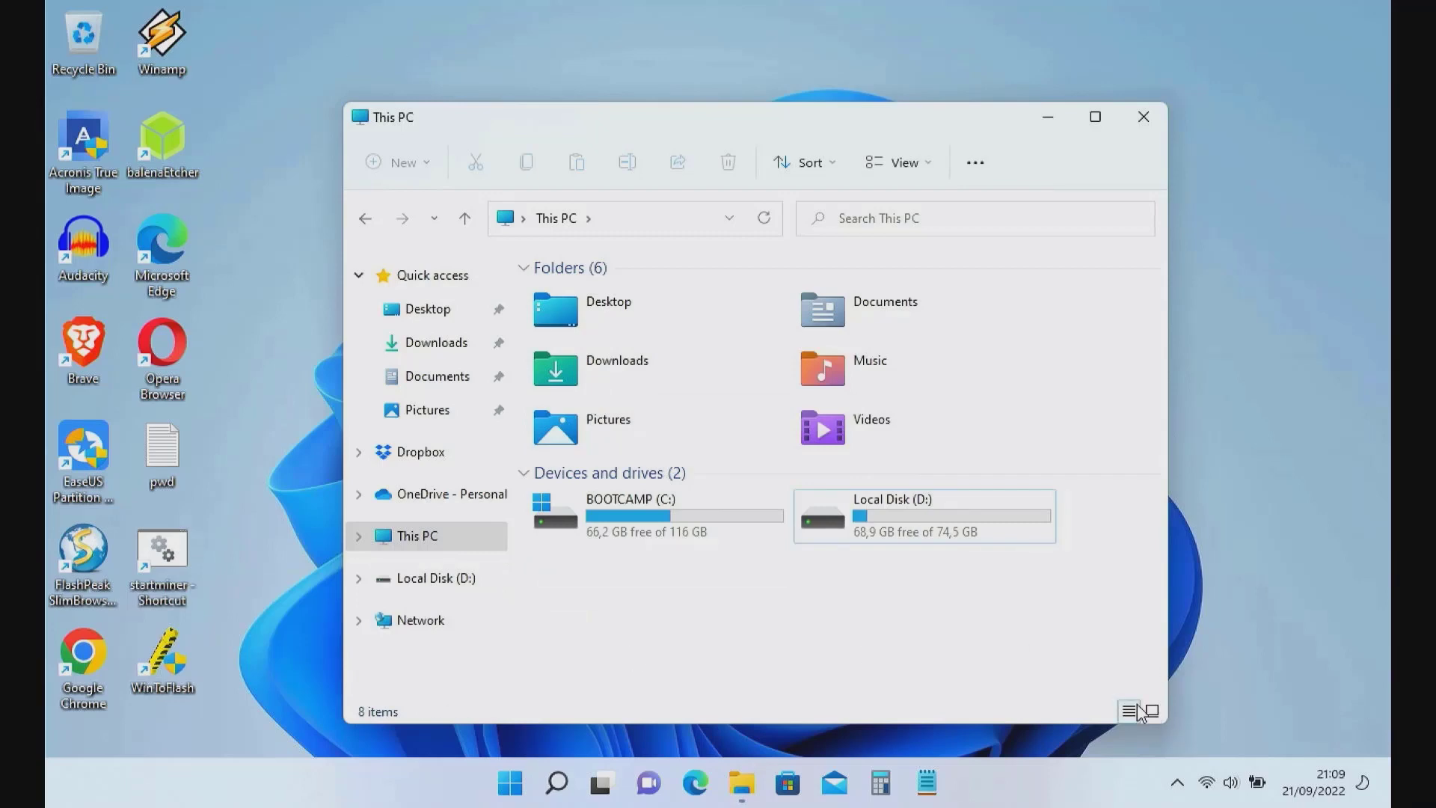
Eject the external hard drive from the notification area and close File Explorer.
{"action": "left_click", "coordinate": [1177, 782]}
{"action": "left_click", "coordinate": [1220, 724]}
{"action": "left_click", "coordinate": [1192, 682]}
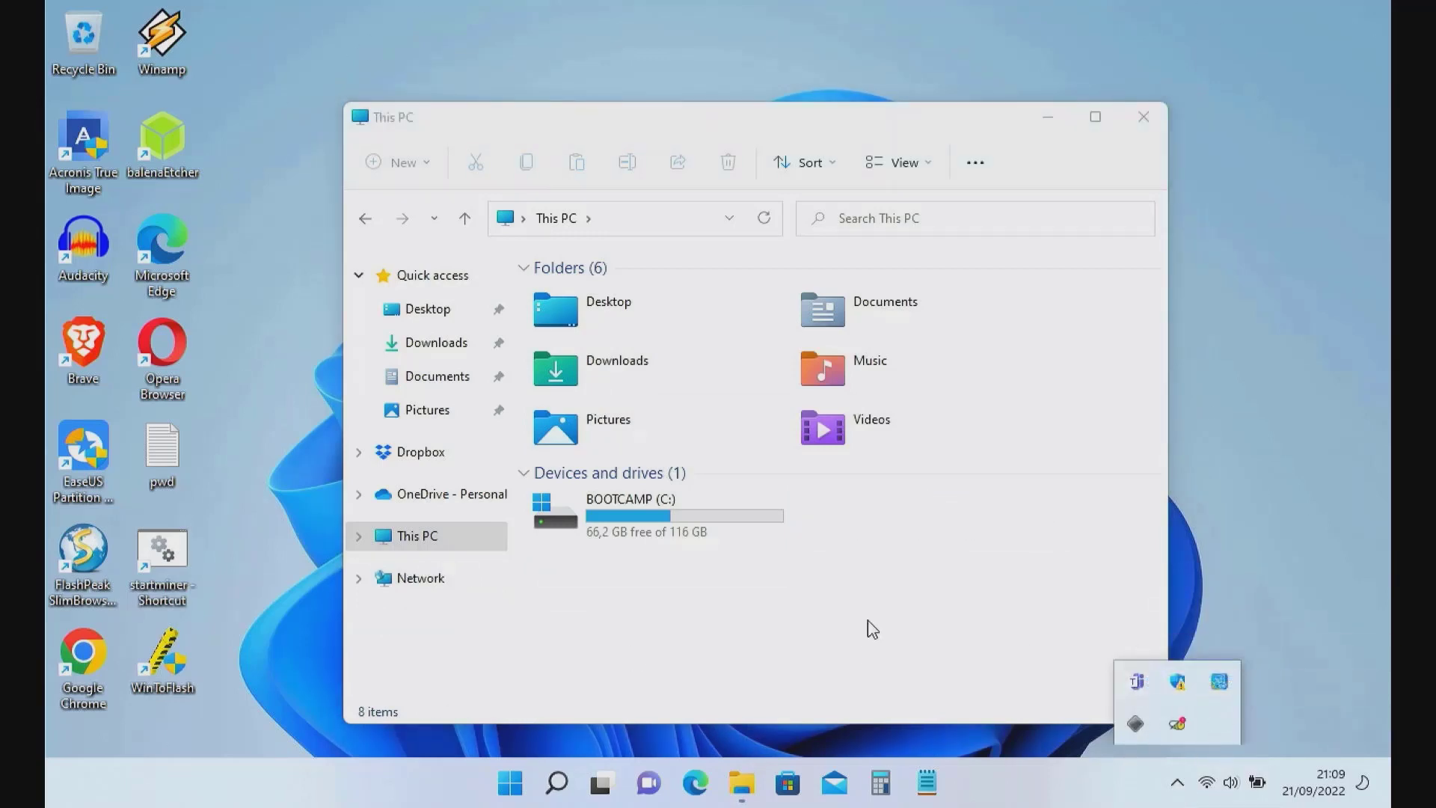
{"action": "left_click", "coordinate": [872, 630]}
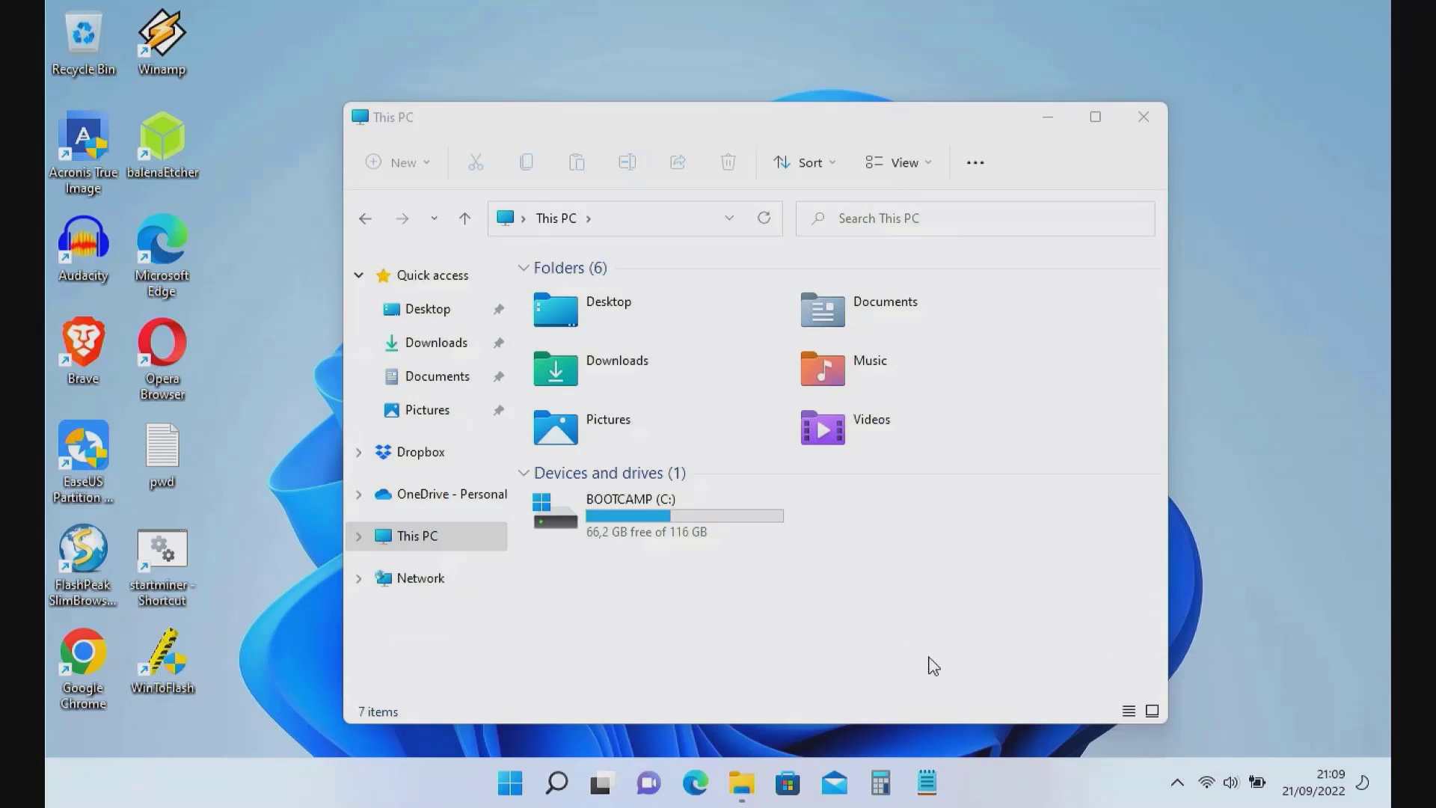
{"action": "left_click", "coordinate": [1144, 117]}
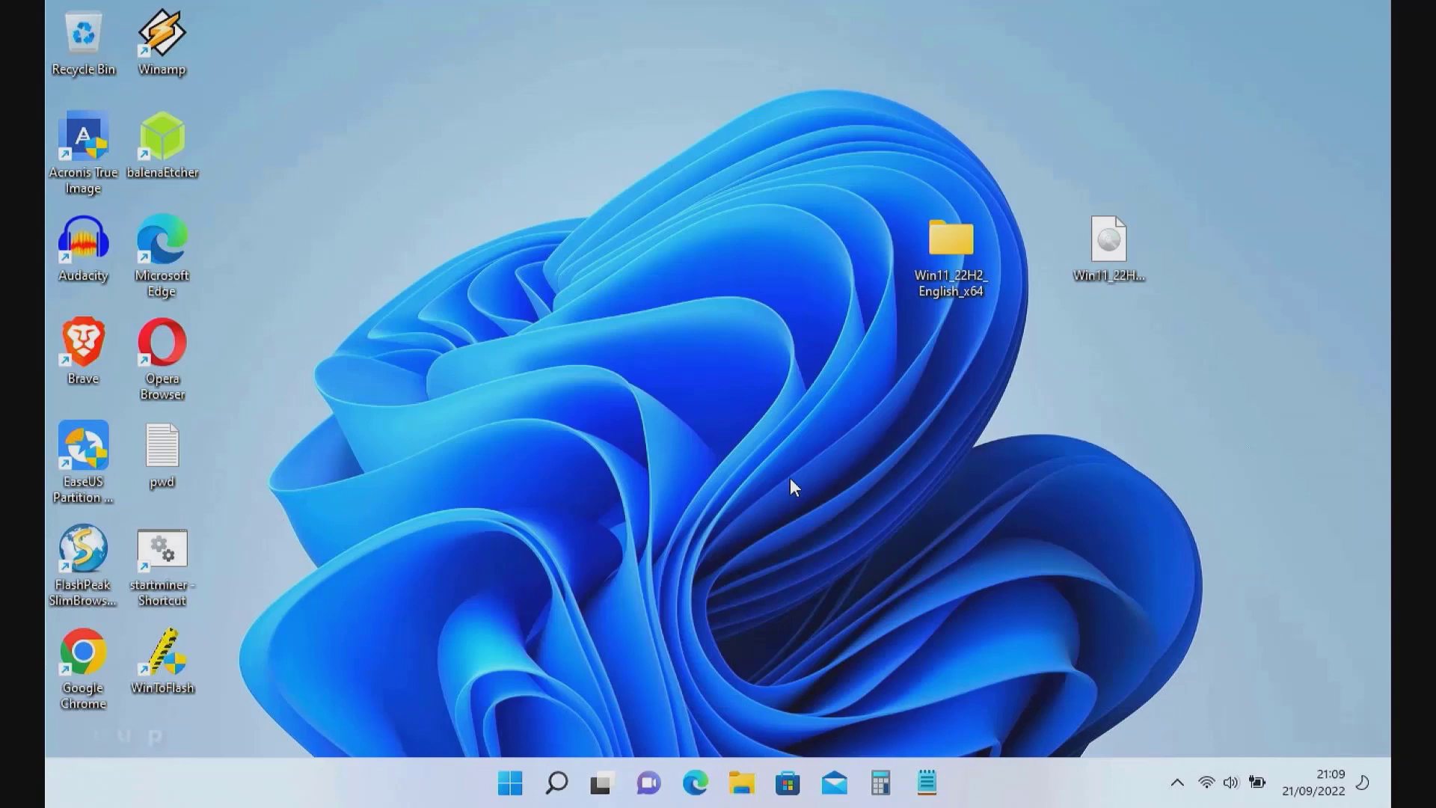
Run setup from the Win11_22H2_English_x64 folder with administrator rights.
{"action": "double_click", "coordinate": [946, 262]}
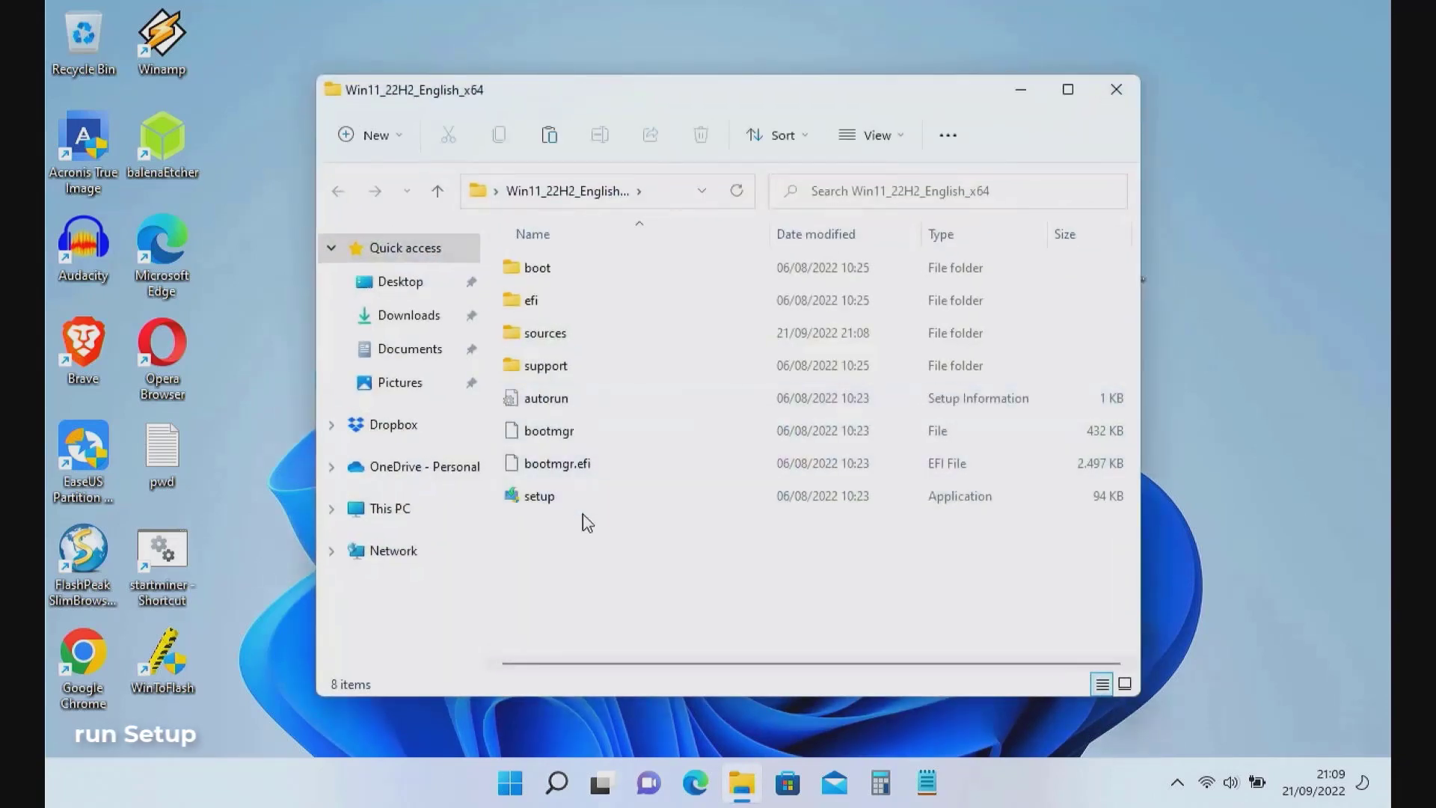
{"action": "double_click", "coordinate": [546, 497]}
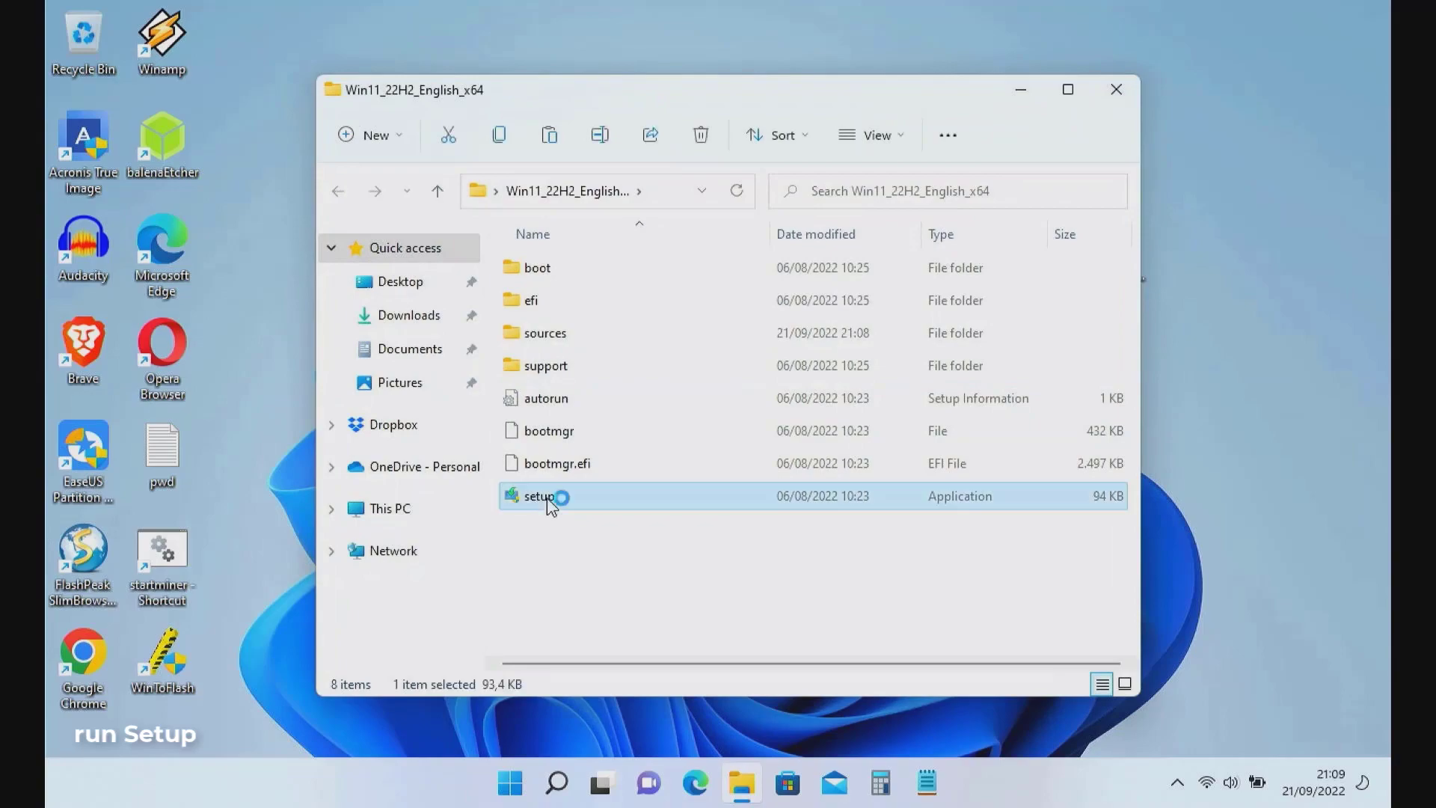
{"action": "left_click", "coordinate": [608, 561]}
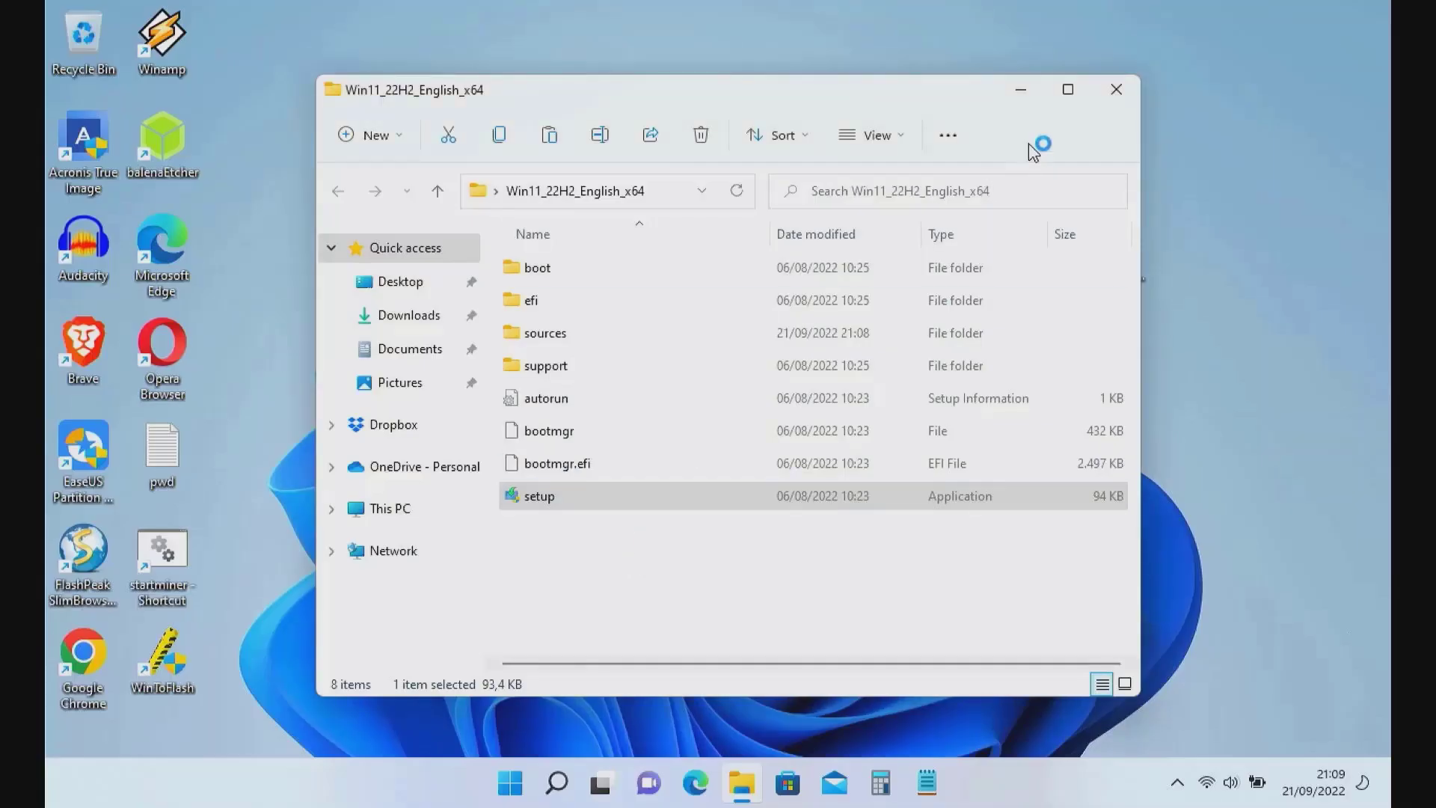
{"action": "left_click", "coordinate": [1020, 90]}
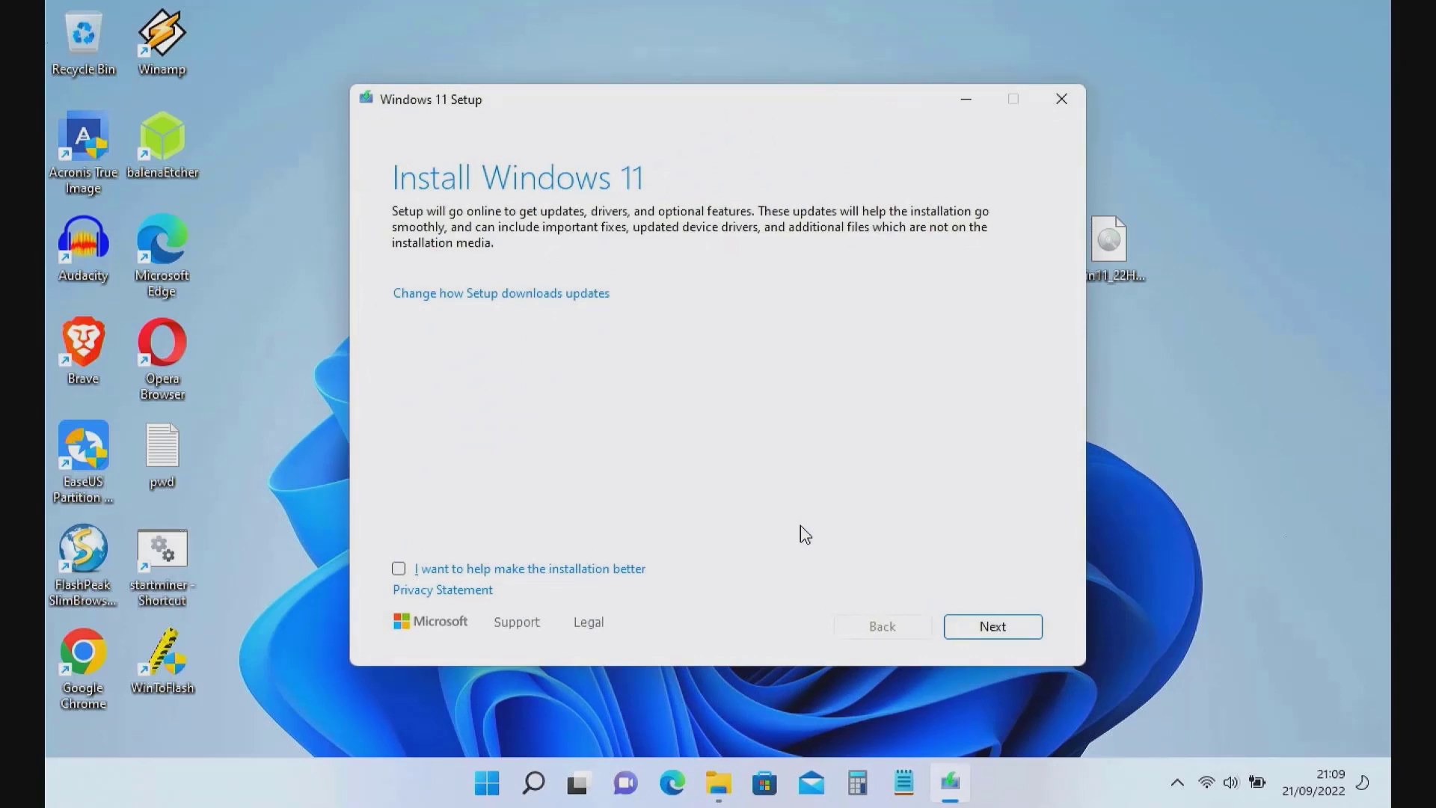
Choose 'Not right now' for downloading updates, continue, and accept the license terms.
{"action": "left_click", "coordinate": [576, 303]}
{"action": "left_click", "coordinate": [419, 333]}
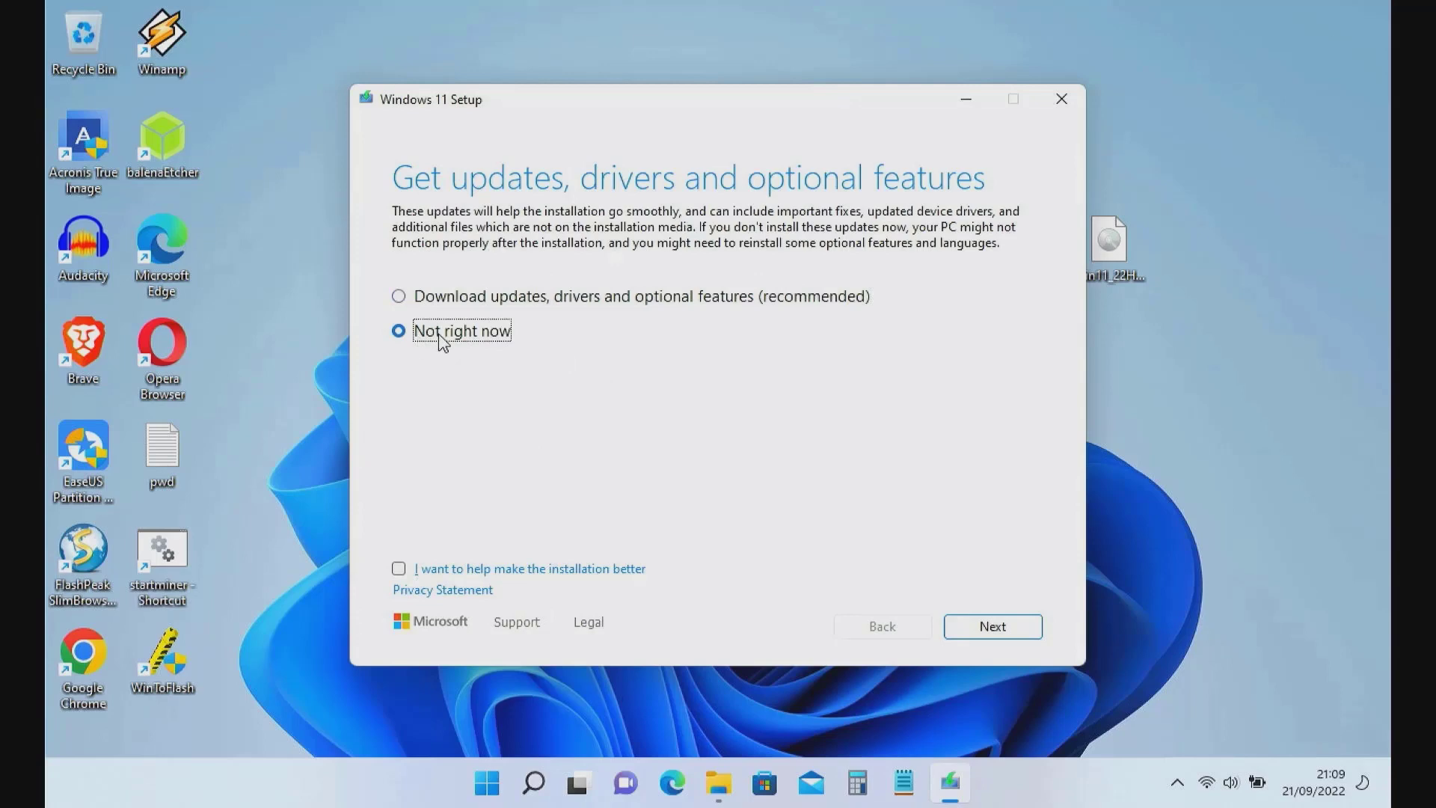
{"action": "left_click", "coordinate": [984, 632]}
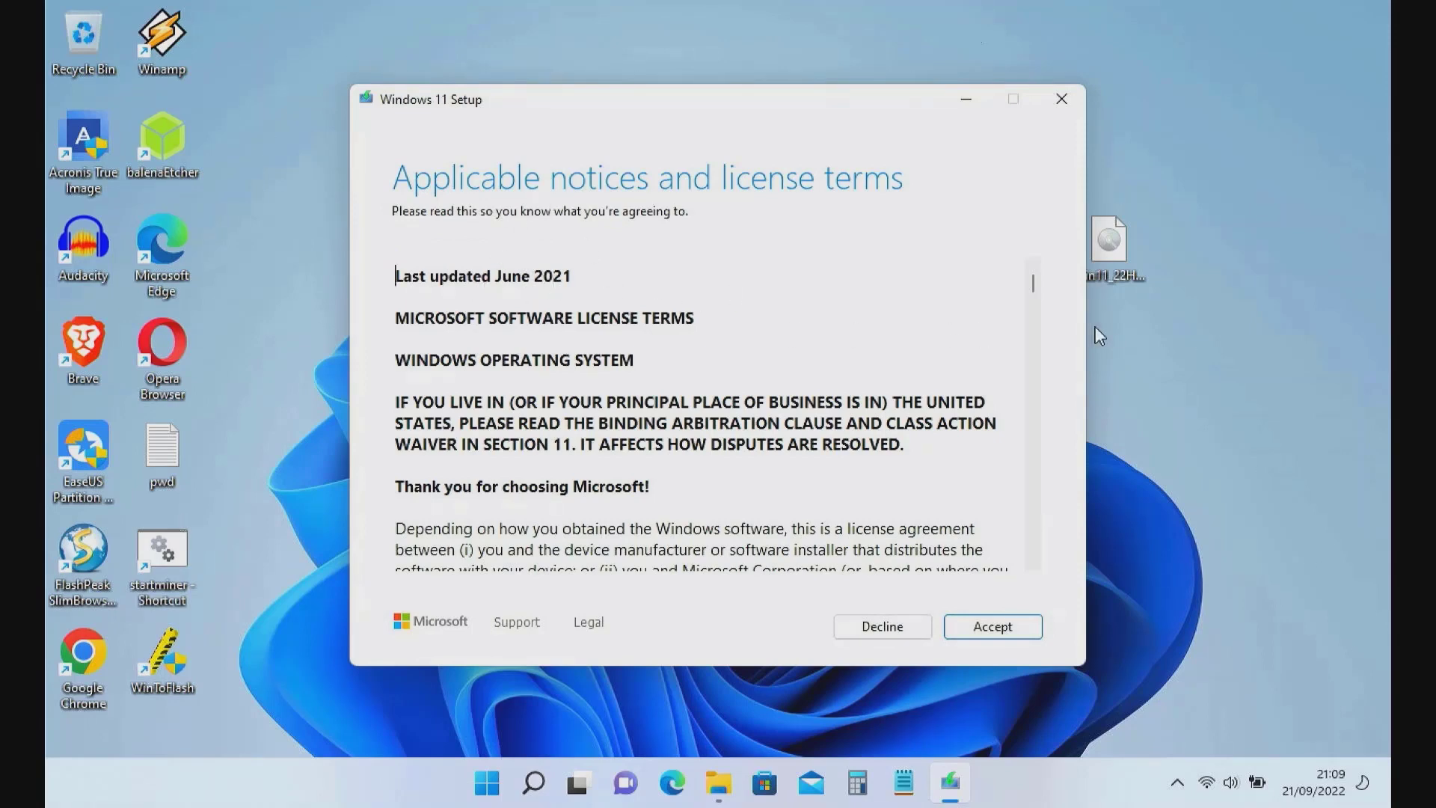
{"action": "left_click_drag", "start_coordinate": [1033, 281], "coordinate": [1026, 591]}
{"action": "scroll", "coordinate": [1029, 457], "scroll_direction": "down", "scroll_amount": 3}
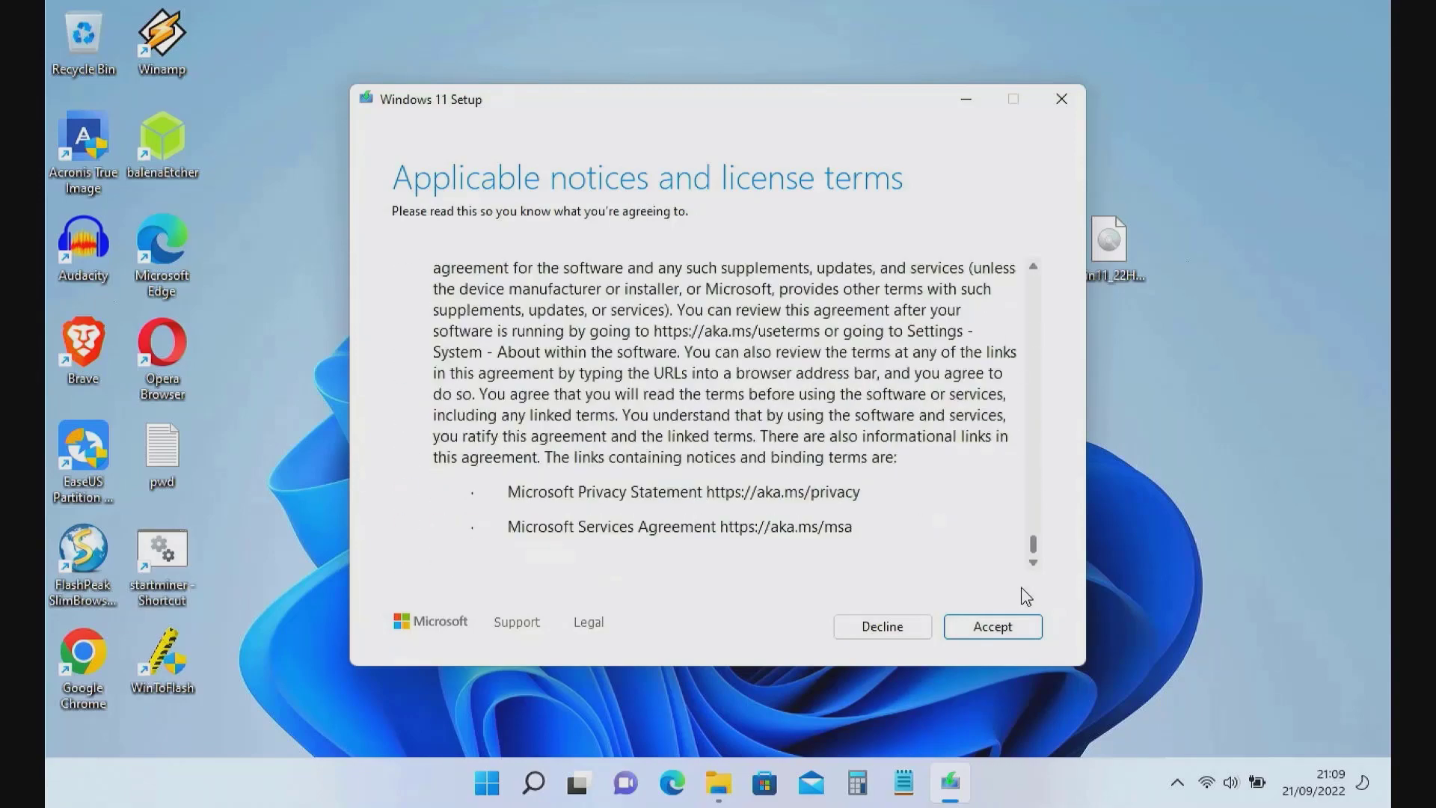
{"action": "left_click", "coordinate": [989, 628]}
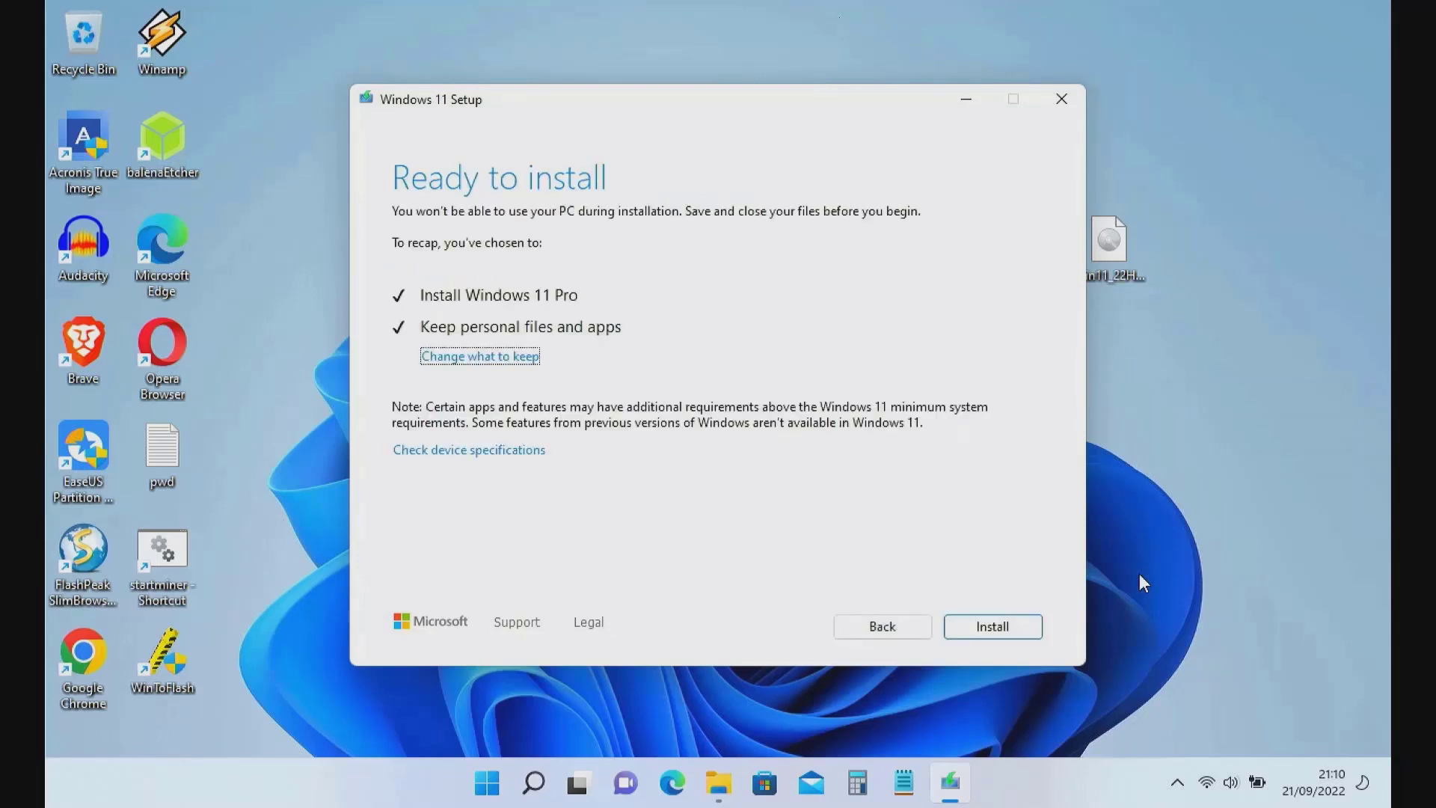
Keep personal files and apps, then start the Windows 11 upgrade installation.
{"action": "left_click", "coordinate": [1204, 551]}
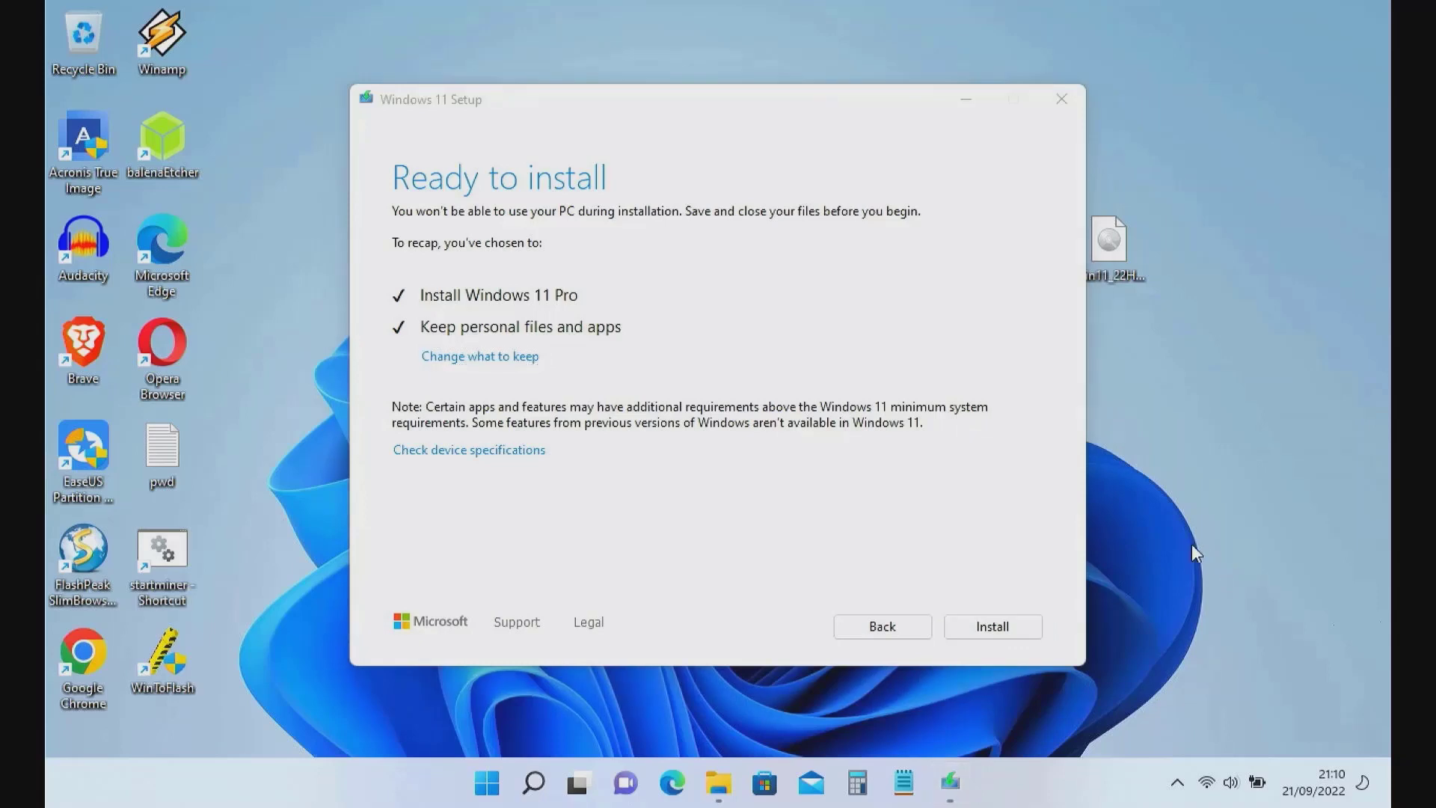
{"action": "left_click", "coordinate": [468, 366]}
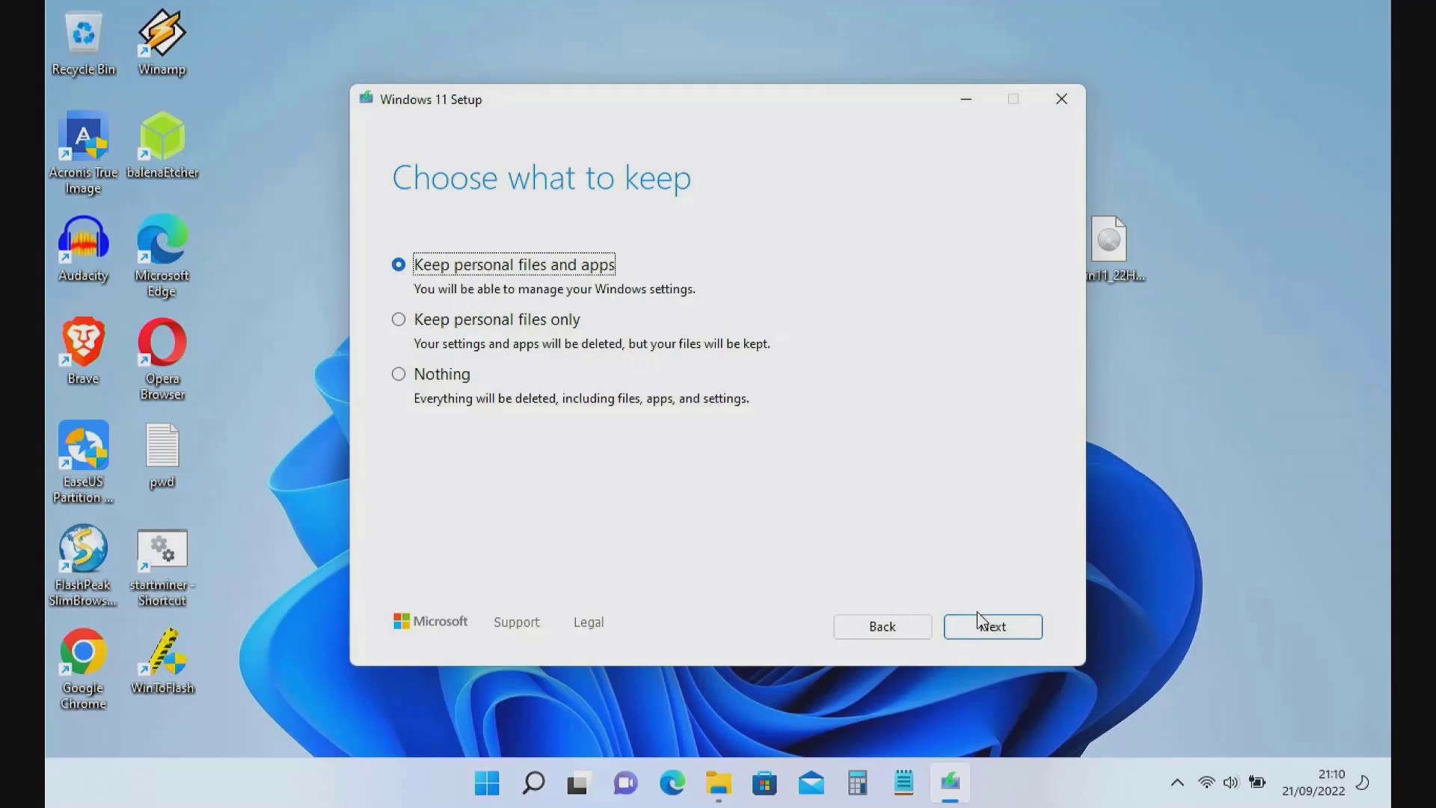
{"action": "left_click", "coordinate": [1003, 627]}
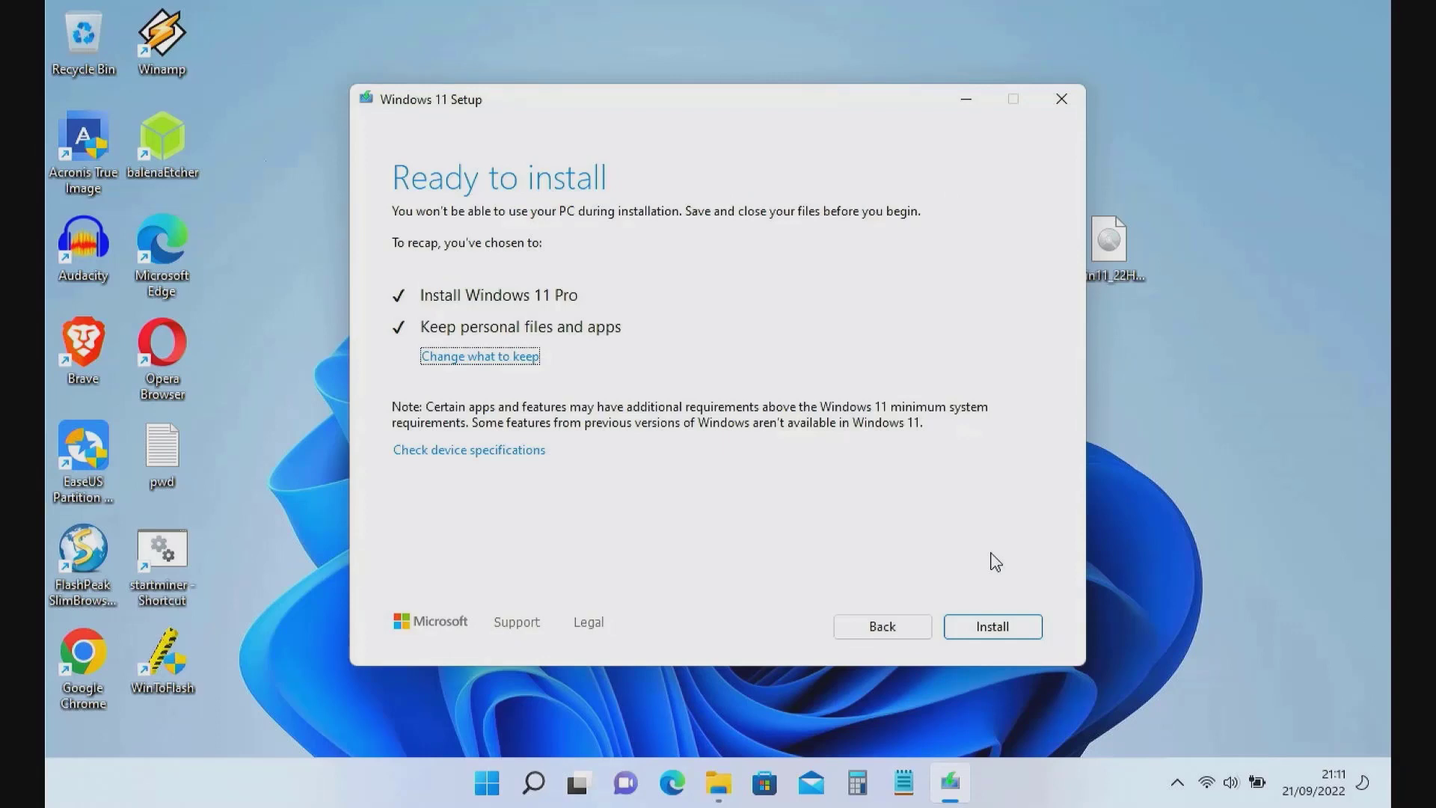
{"action": "left_click", "coordinate": [959, 627]}
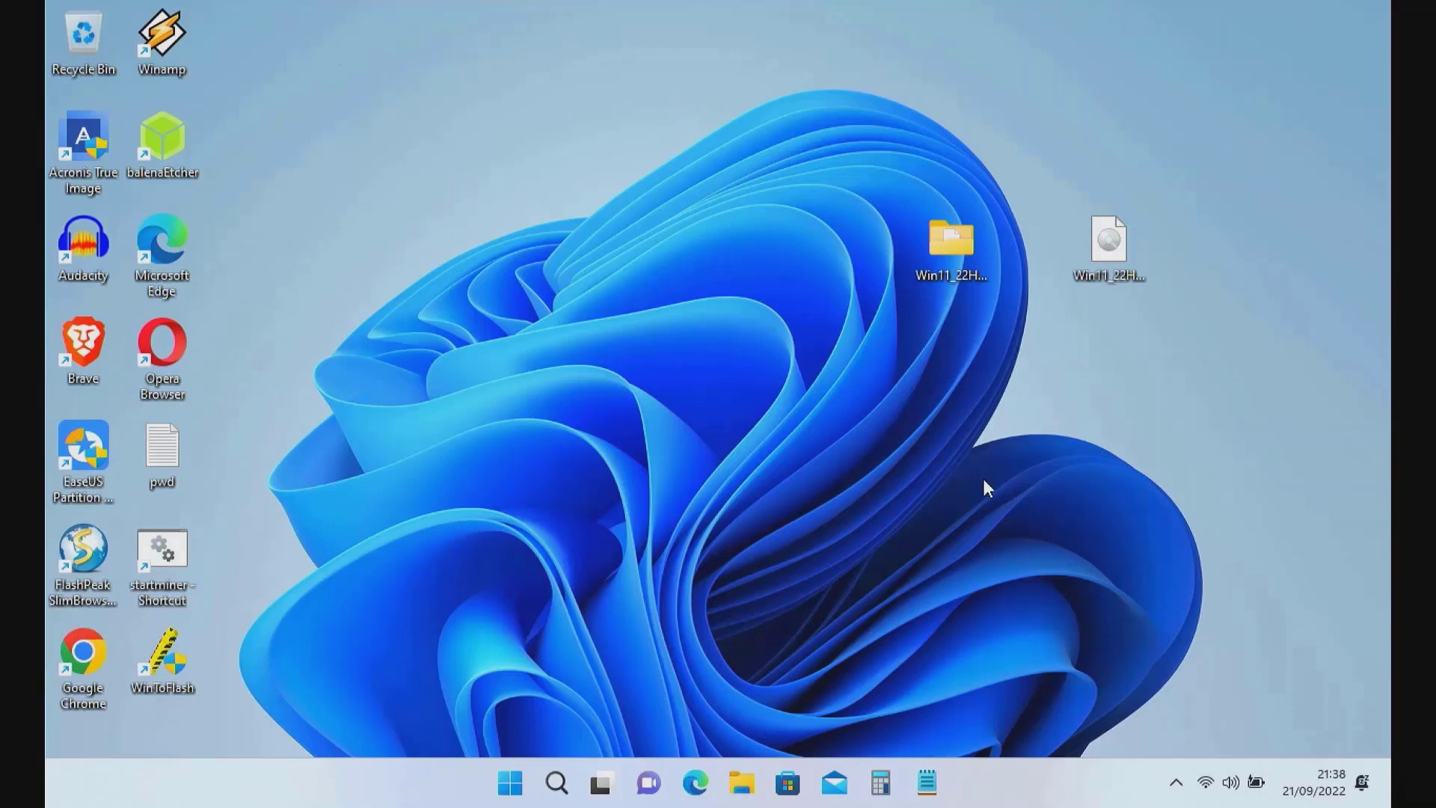
Open This PC's Properties and scroll to specifications showing Windows 11 Pro 22H2, build 22621.382.
{"action": "key", "text": "super+e"}
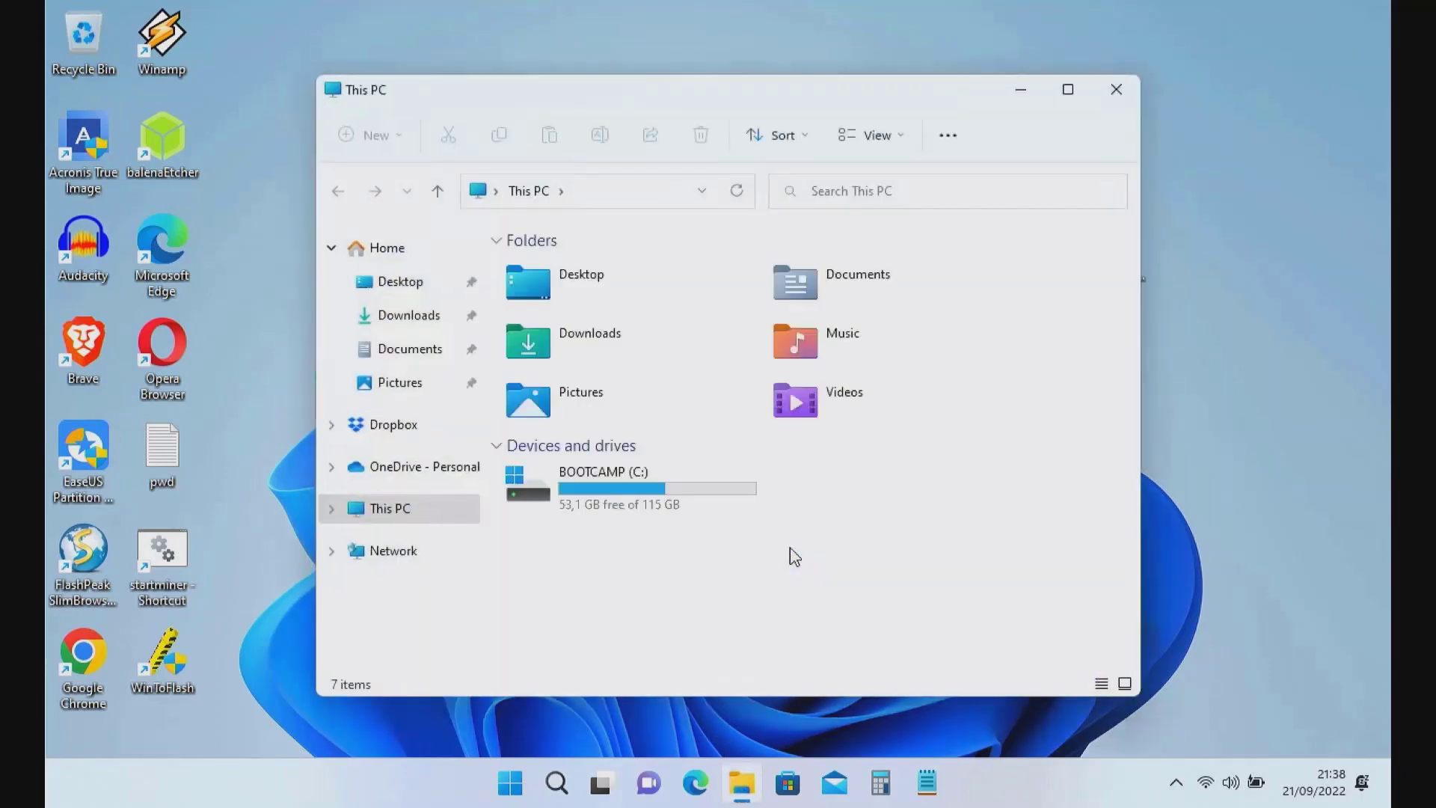
{"action": "right_click", "coordinate": [398, 513]}
{"action": "left_click", "coordinate": [492, 452]}
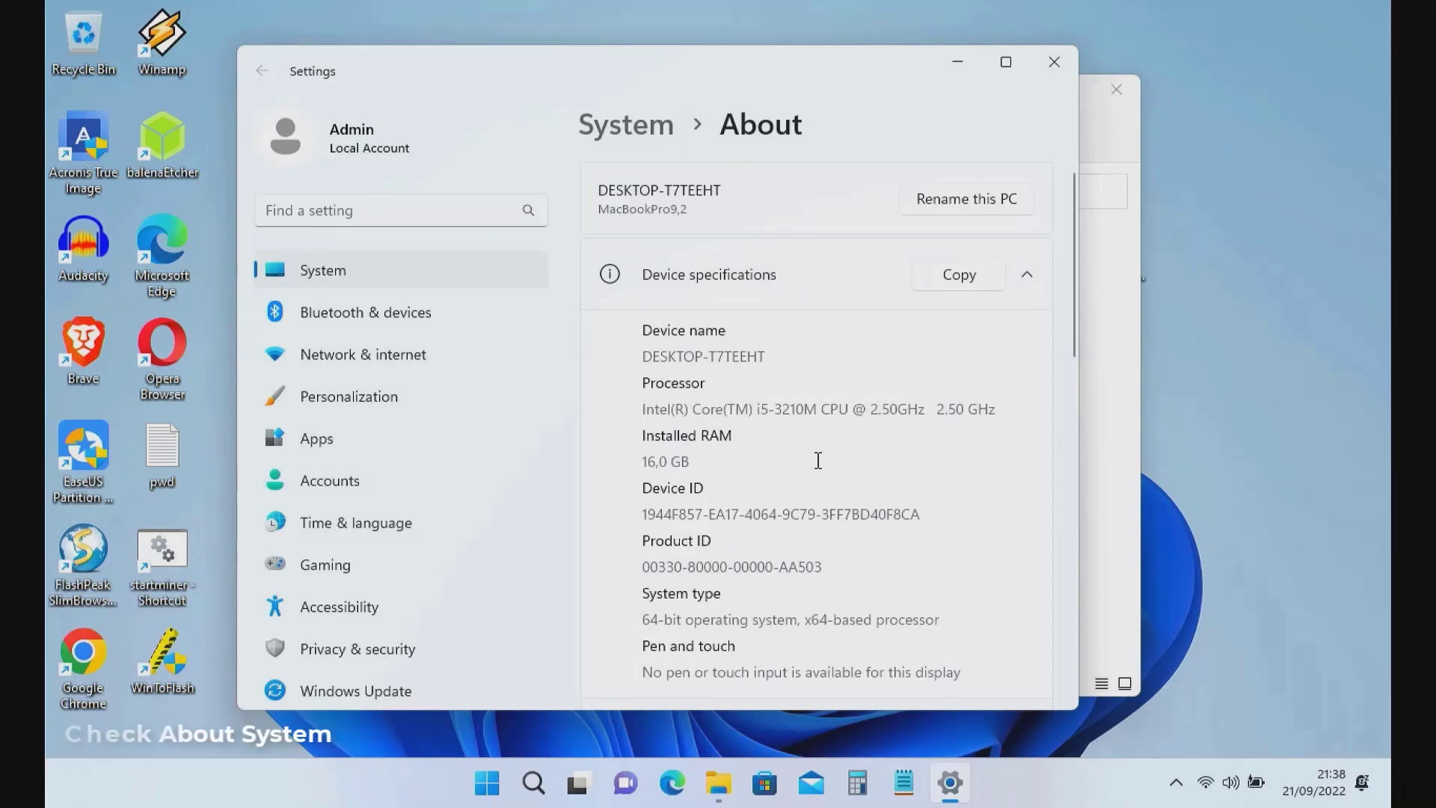
{"action": "scroll", "coordinate": [797, 461], "scroll_direction": "down", "scroll_amount": 5}
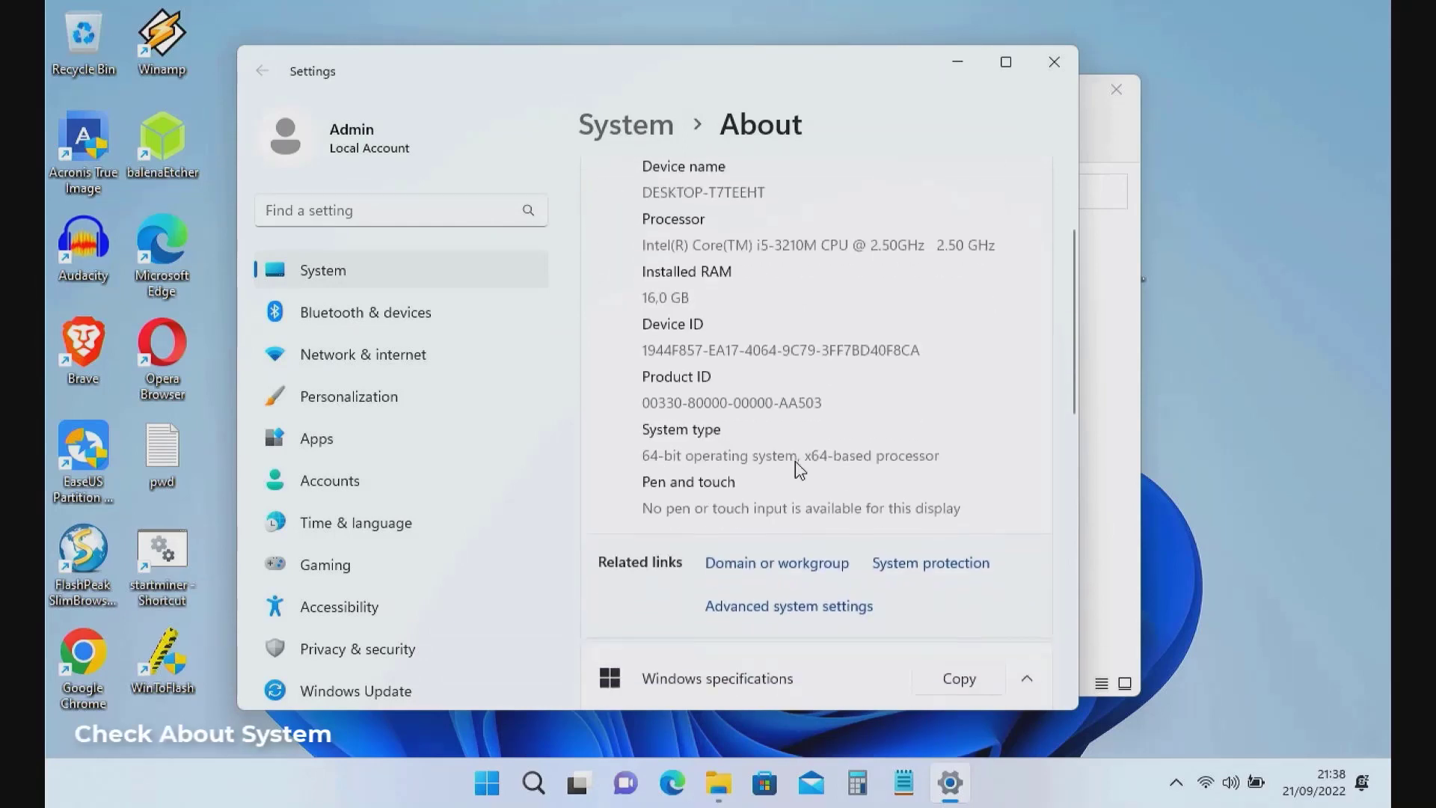
{"action": "scroll", "coordinate": [797, 470], "scroll_direction": "down", "scroll_amount": 3}
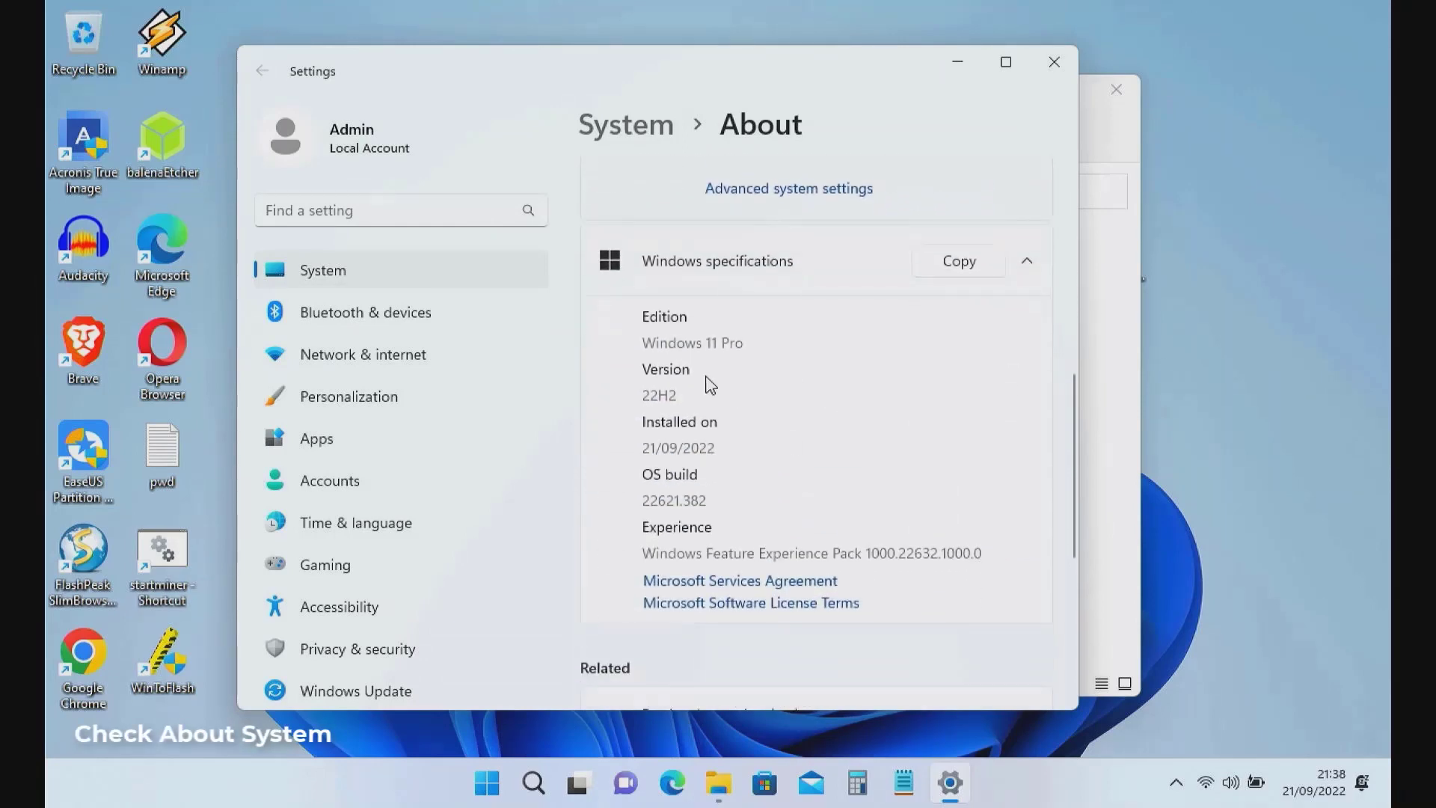